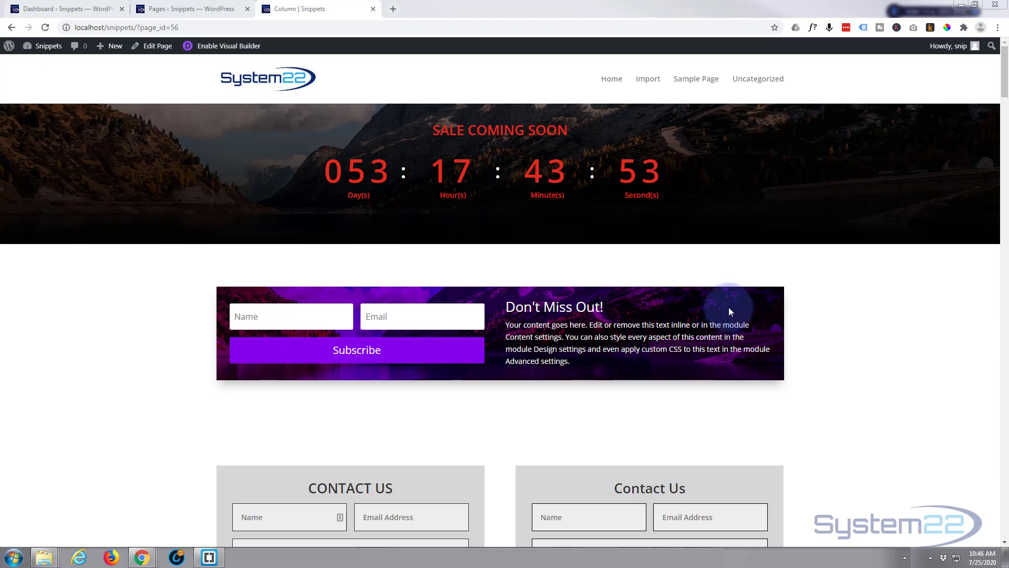
# - Enable the visual builder and insert a single-column row below the purple "Don't Miss Out!" signup row
pyautogui.click(207, 48)
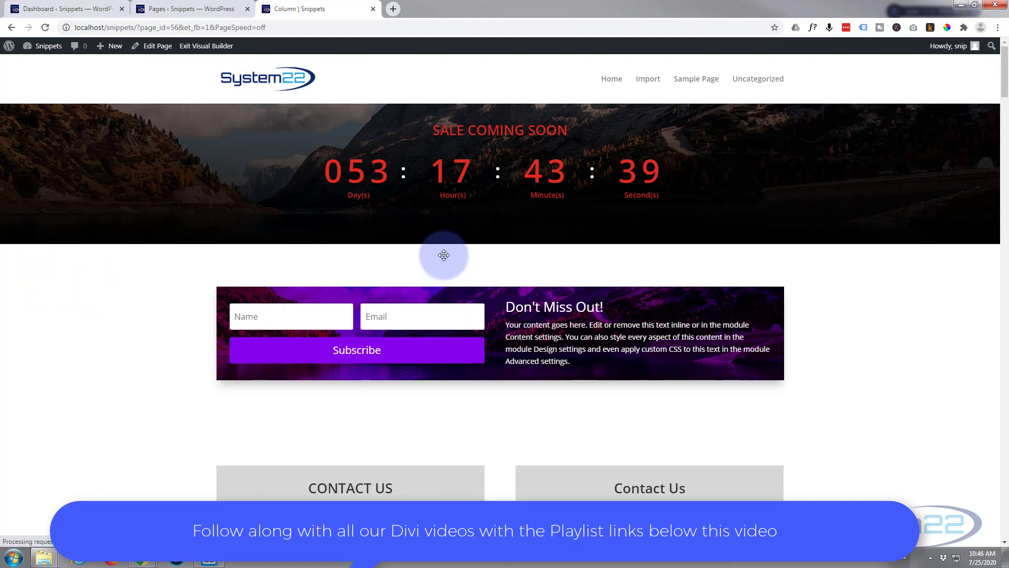
pyautogui.moveTo(307, 308)
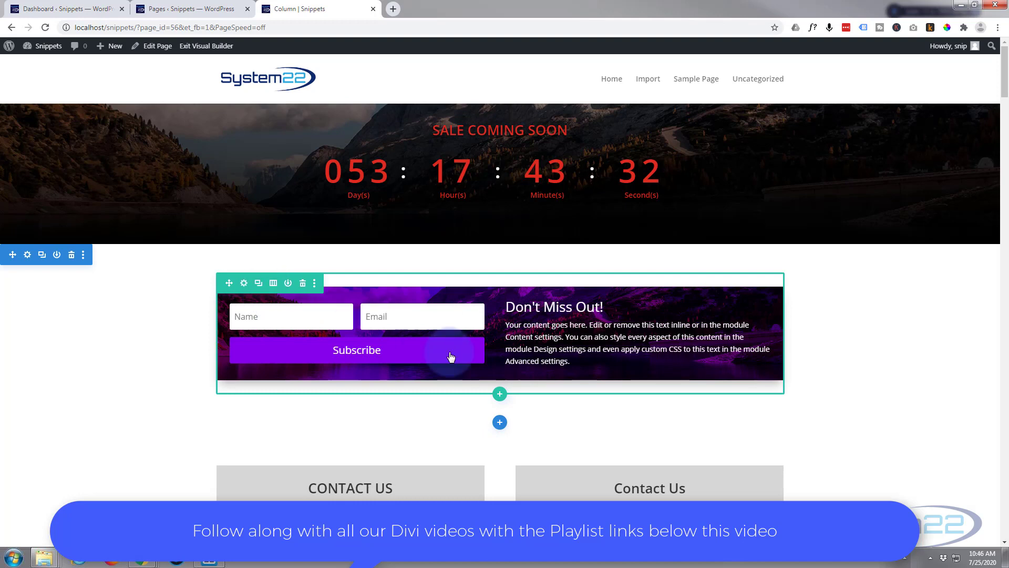
pyautogui.click(498, 398)
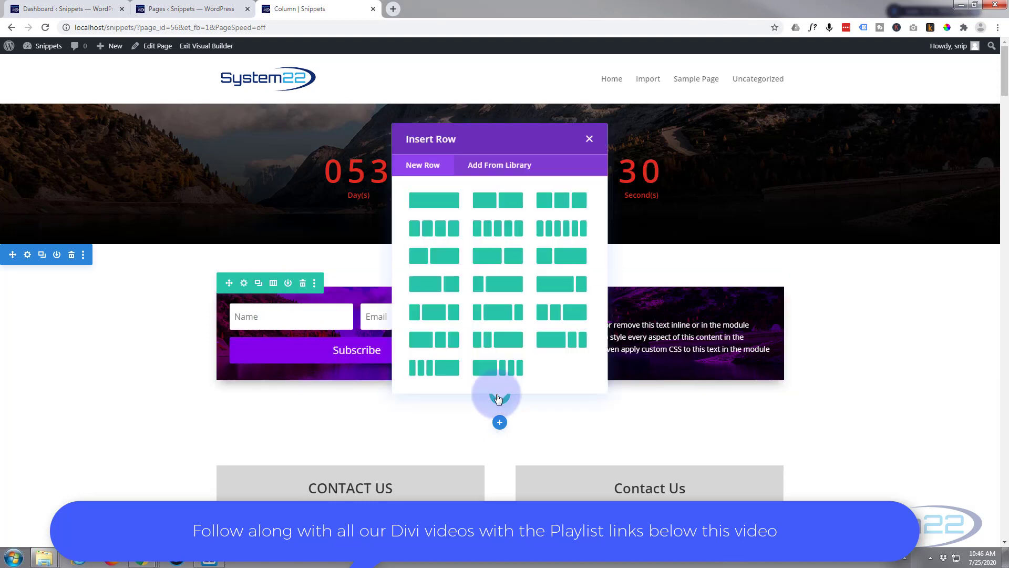
pyautogui.click(436, 207)
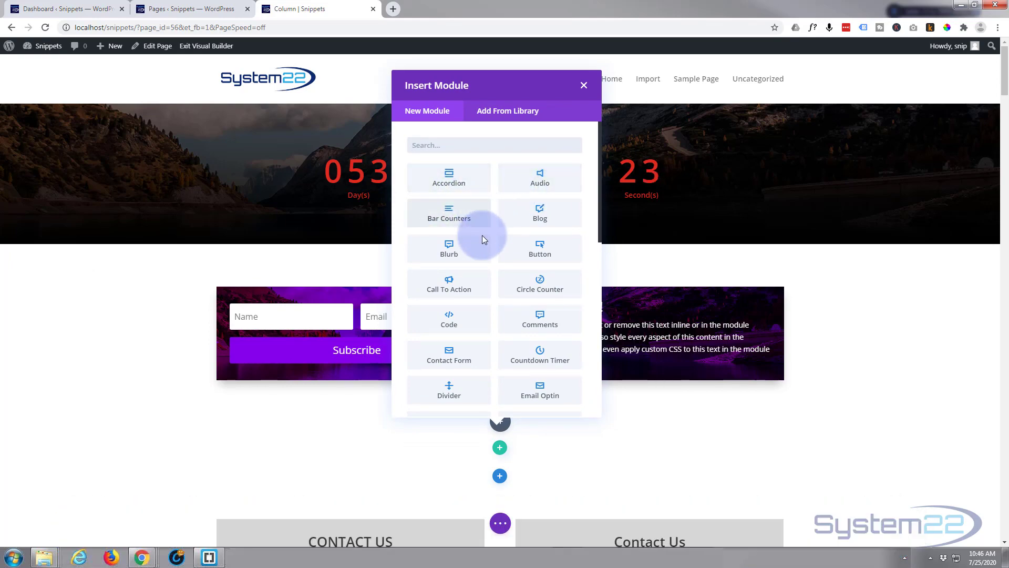
# - Add an Email Optin module to the new row
pyautogui.scroll(-5, 505, 261)
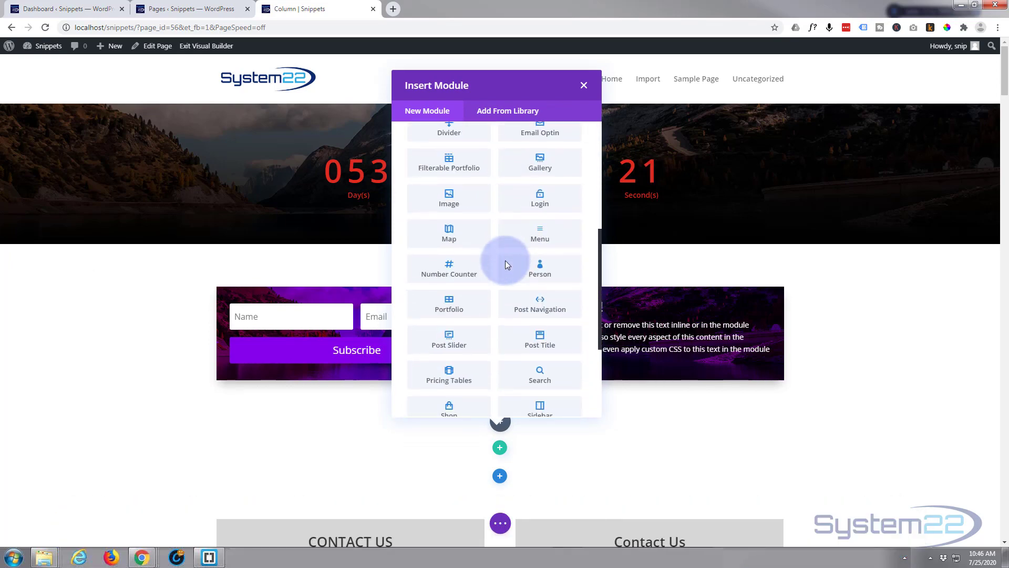
pyautogui.scroll(-3, 506, 261)
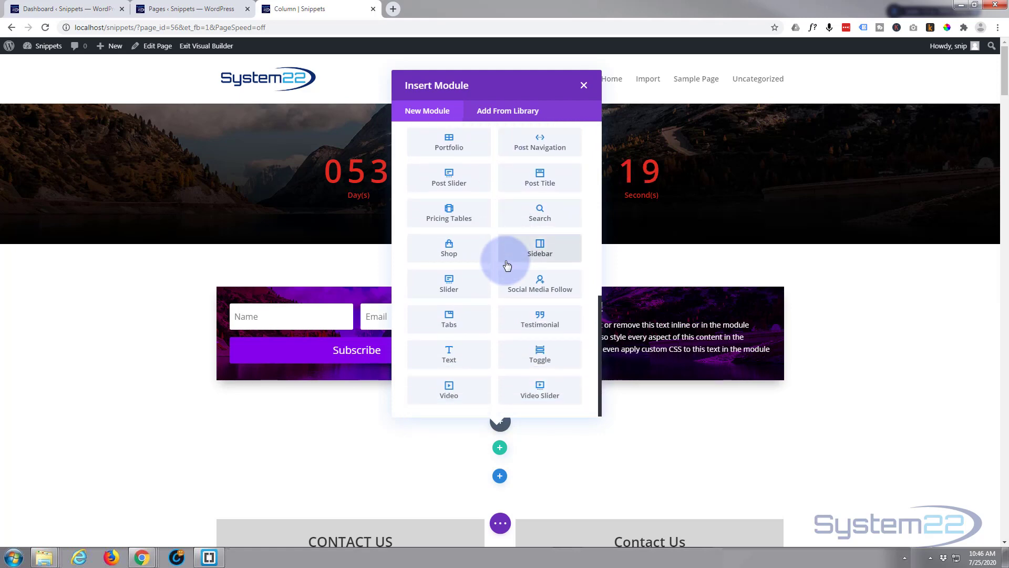
pyautogui.scroll(1, 506, 266)
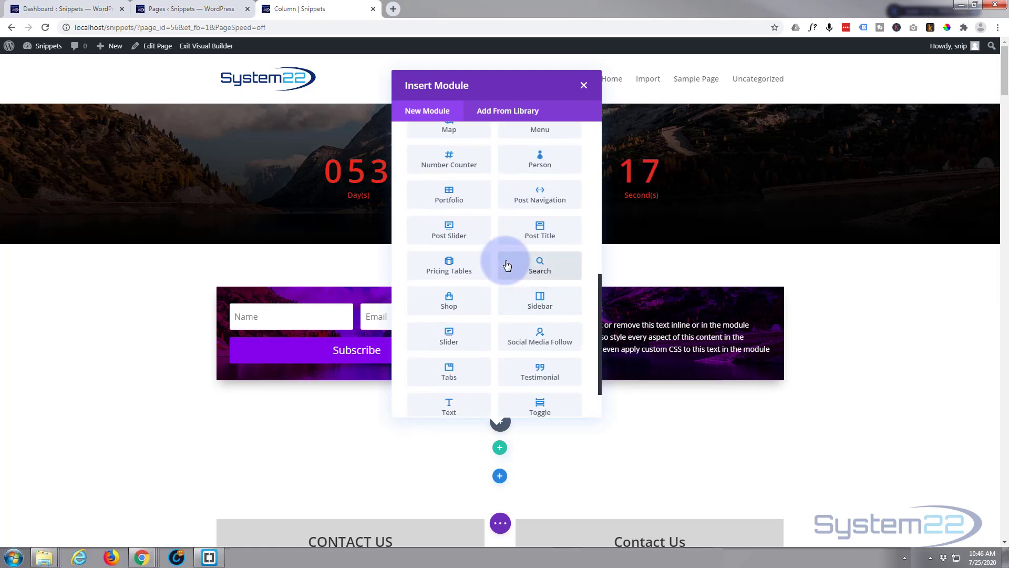
pyautogui.scroll(3, 507, 265)
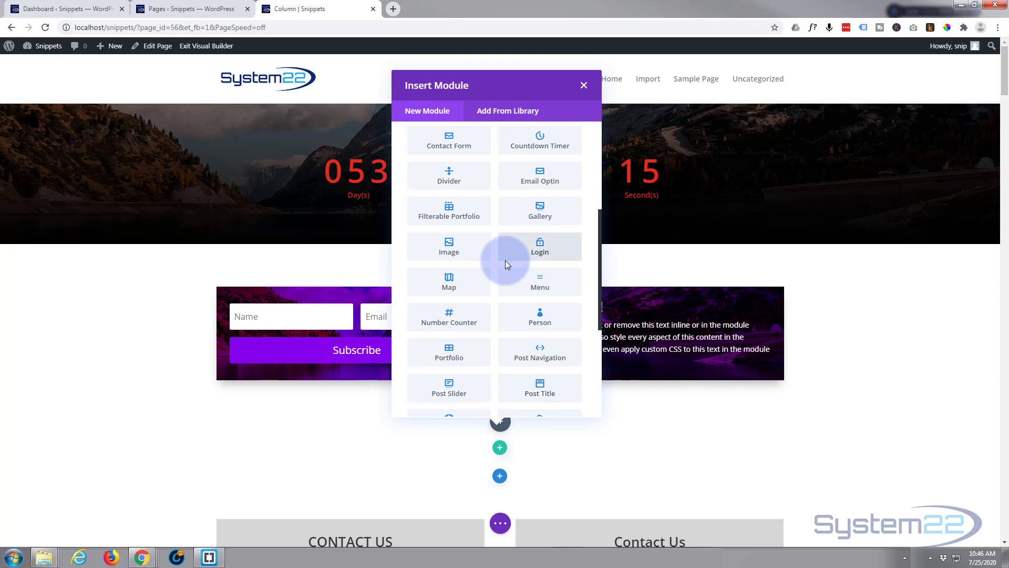
pyautogui.click(540, 178)
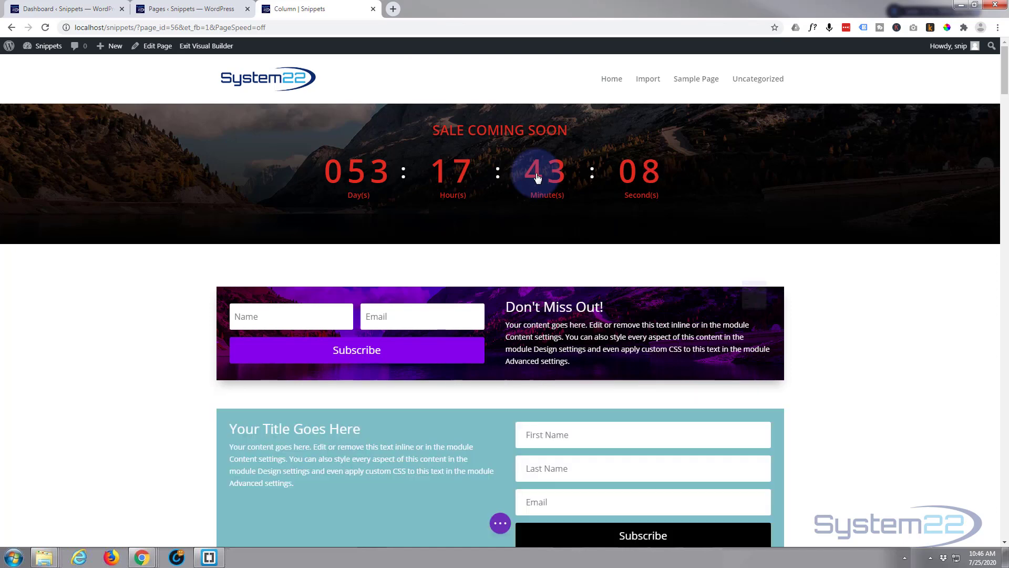
# - Set the optin's title to "Don't miss out!" and its button text to "Sub Now!"
pyautogui.scroll(-2, 99, 351)
pyautogui.scroll(-1, 99, 350)
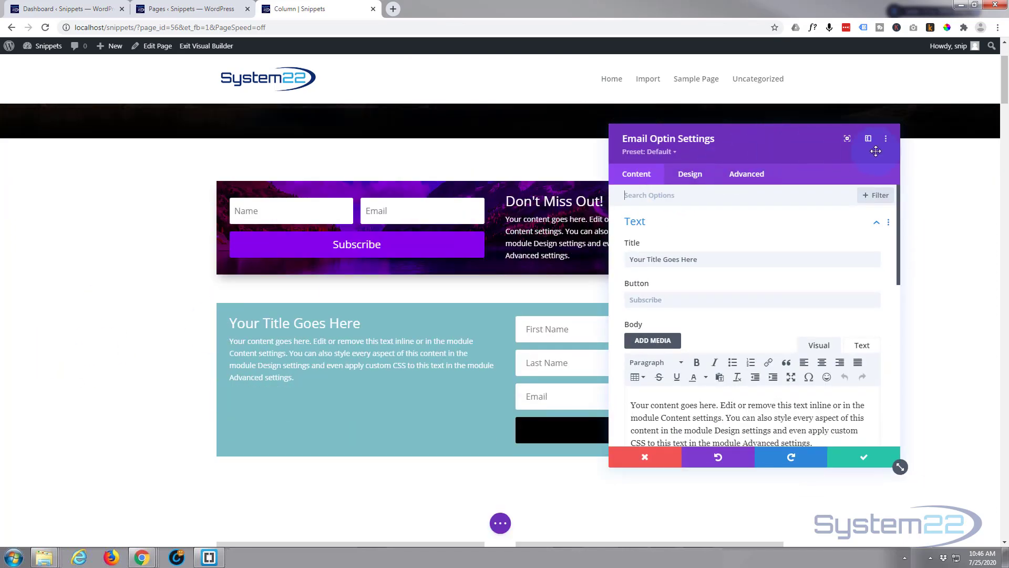
pyautogui.moveTo(876, 152); pyautogui.dragTo(980, 155)
pyautogui.scroll(-1, 54, 317)
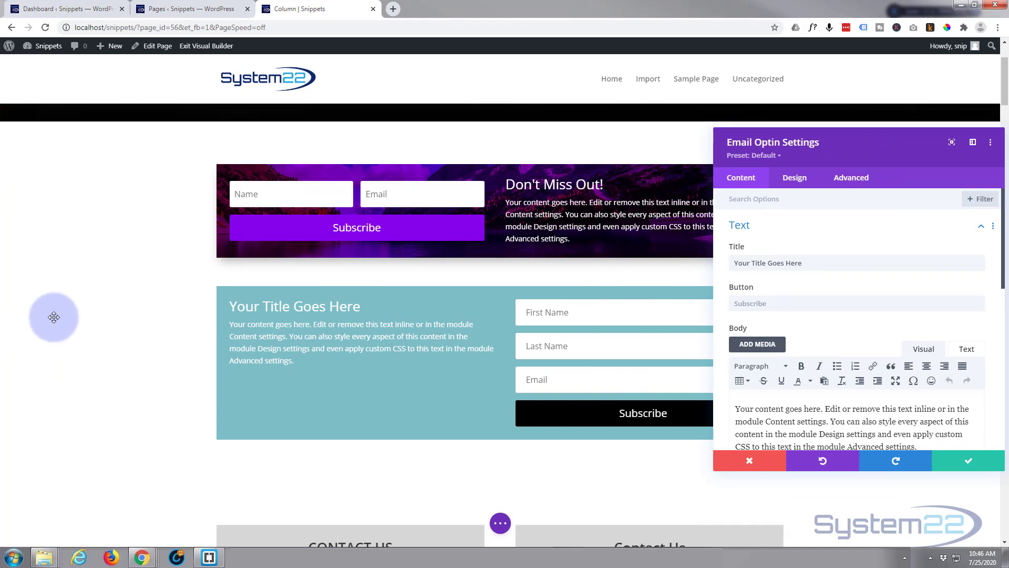
pyautogui.scroll(-3, 54, 317)
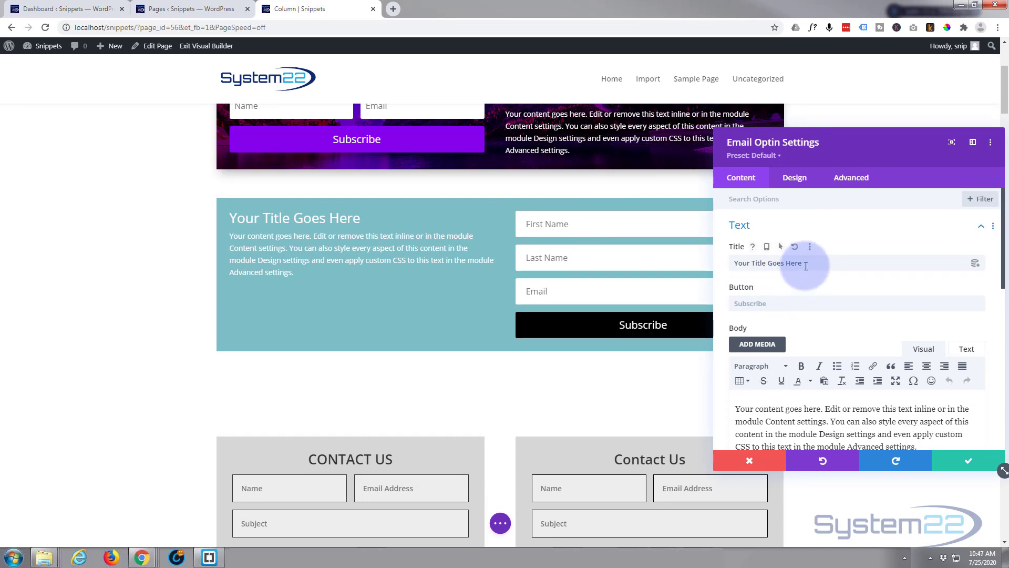
pyautogui.moveTo(803, 263); pyautogui.dragTo(733, 268)
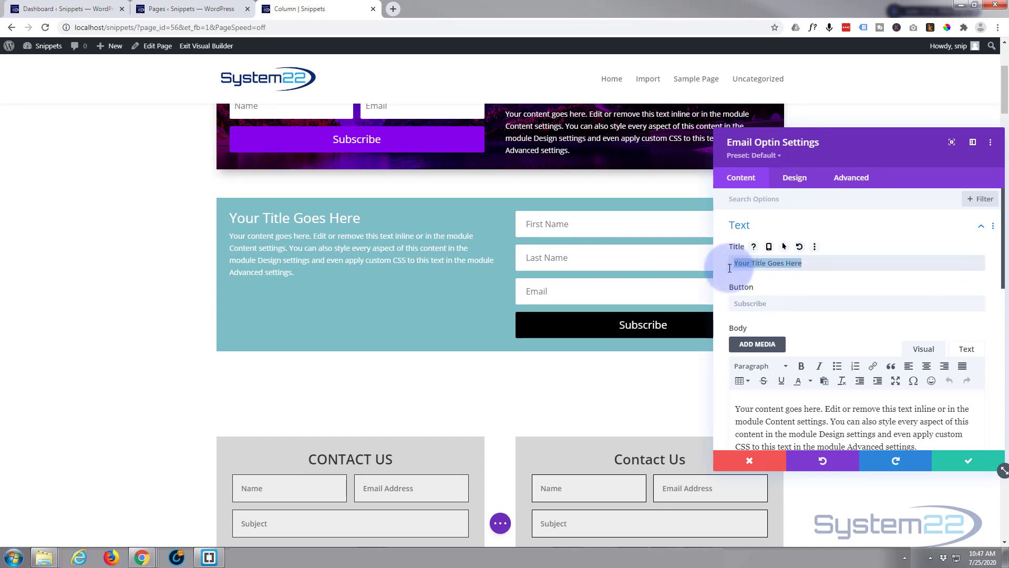
pyautogui.write("Don't miss out!")
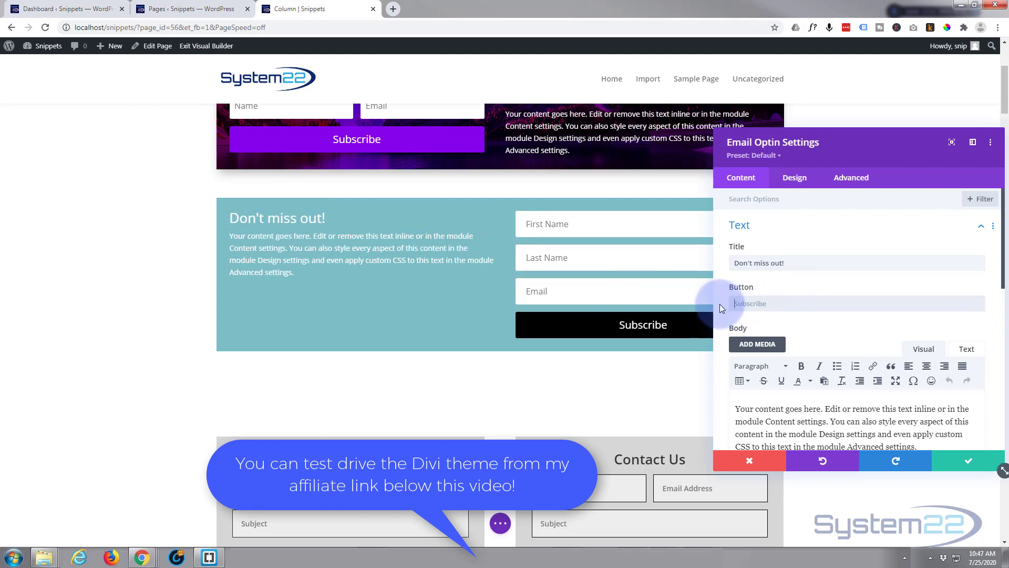
pyautogui.write('Sub ')
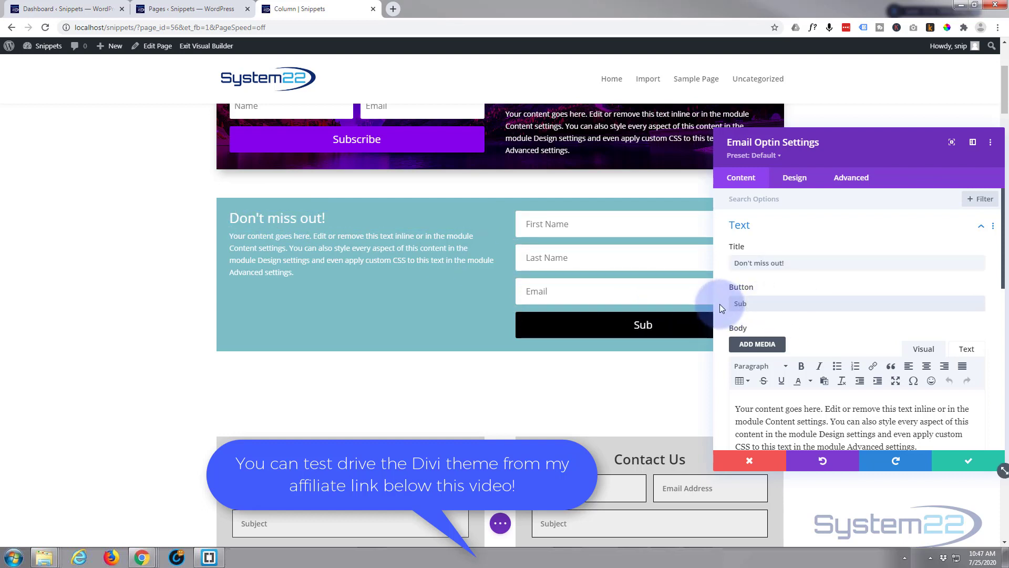
pyautogui.write('Now!')
# - Try "System 22 © 2020" as the optin's footer text and clear it again
pyautogui.scroll(-2, 729, 299)
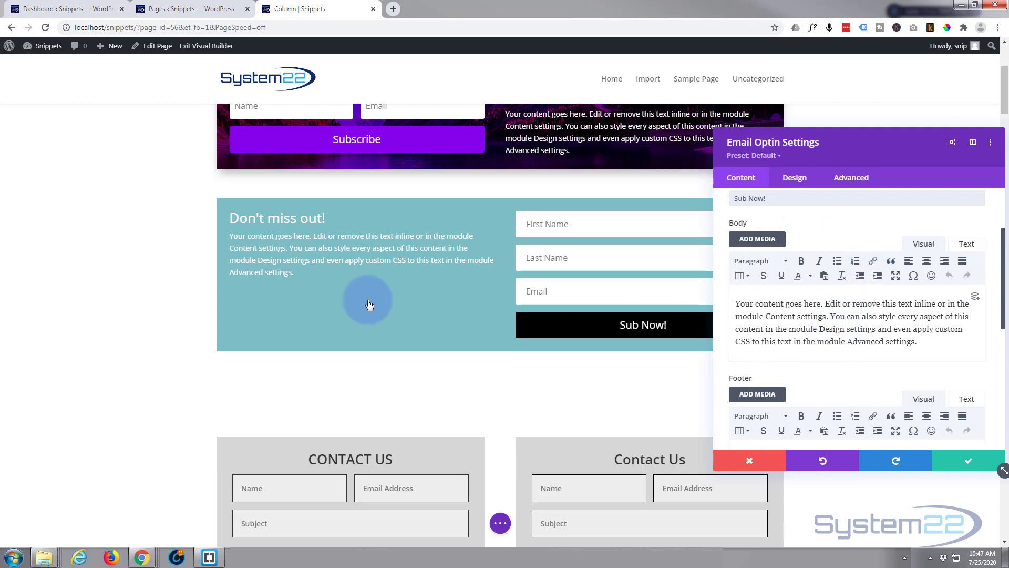
pyautogui.click(259, 260)
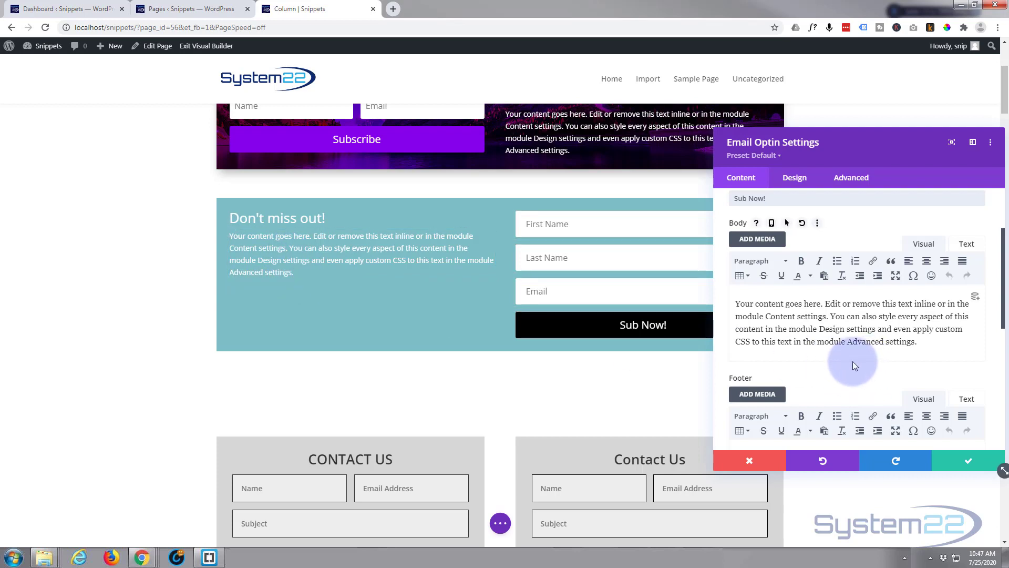
pyautogui.scroll(-1, 853, 361)
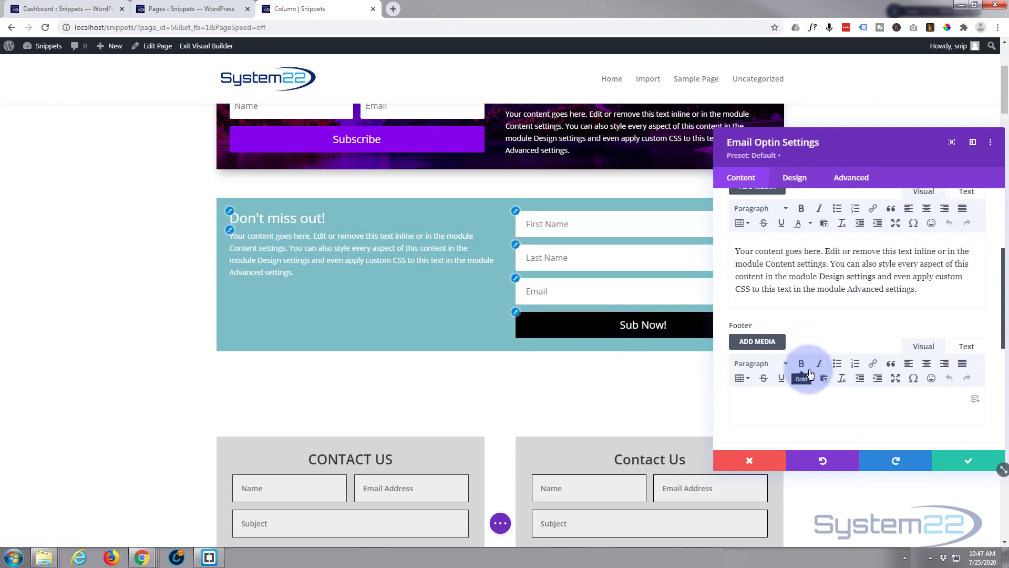
pyautogui.scroll(-2, 833, 337)
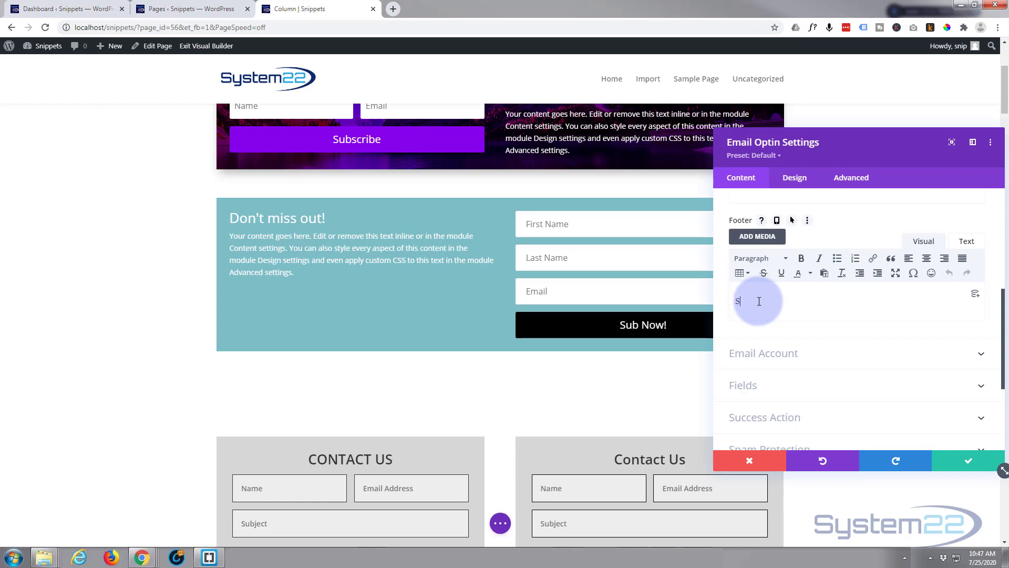
pyautogui.write('ystem 22 ©')
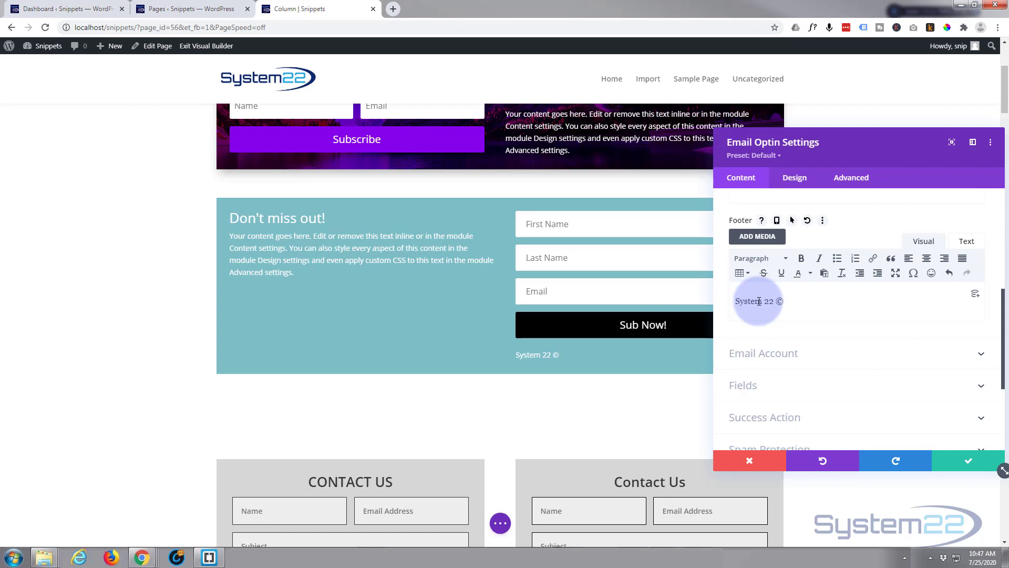
pyautogui.write('2020')
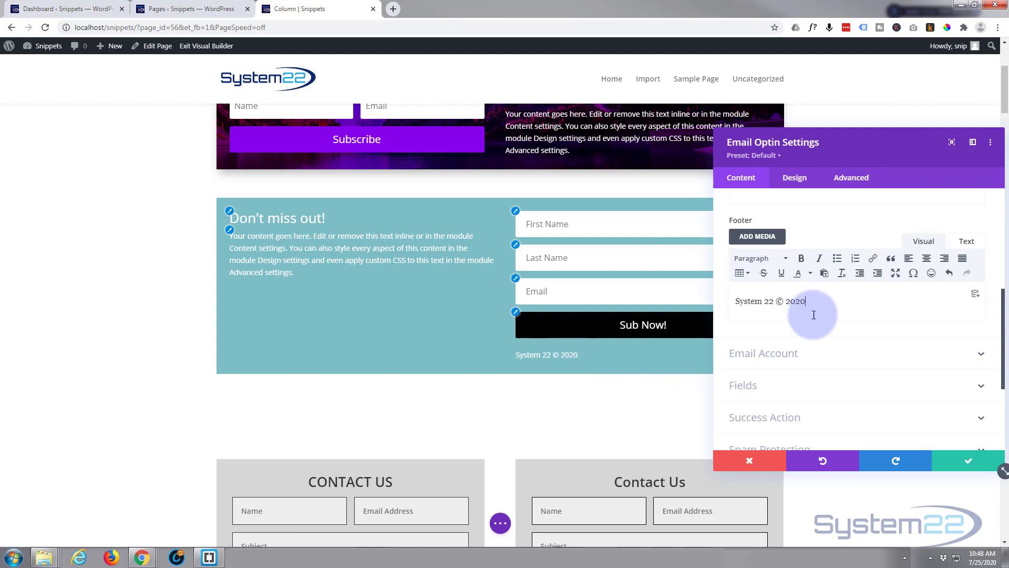
pyautogui.moveTo(809, 302); pyautogui.dragTo(701, 303)
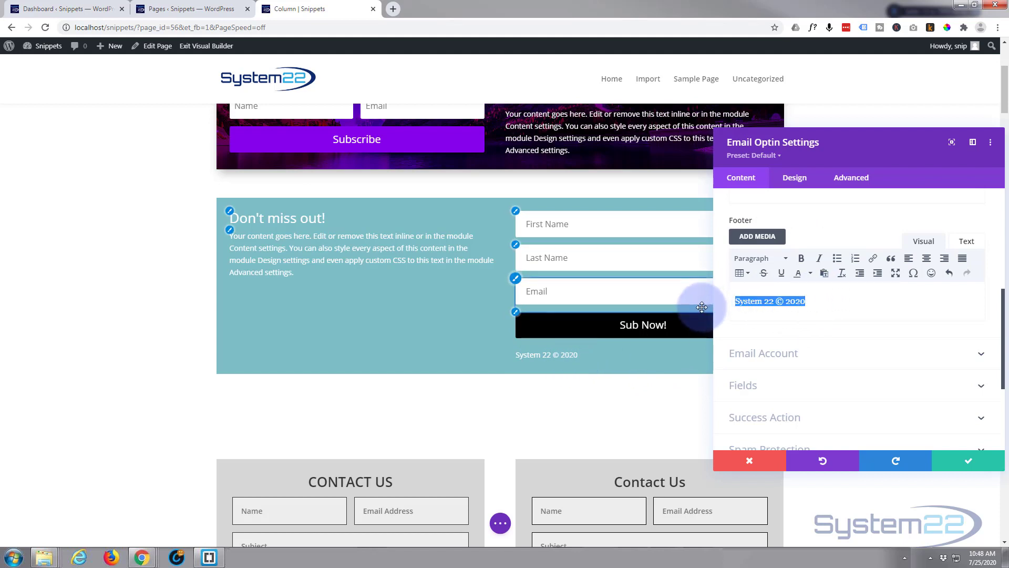
pyautogui.press('BackSpace')
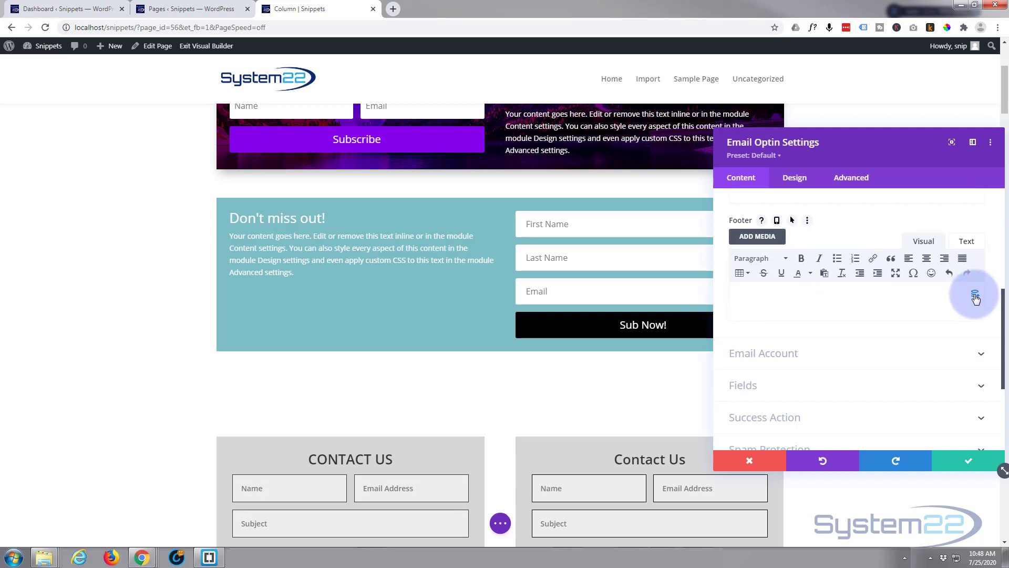
# - Try Current Date as dynamic content for the optin's footer and remove it again
pyautogui.click(975, 296)
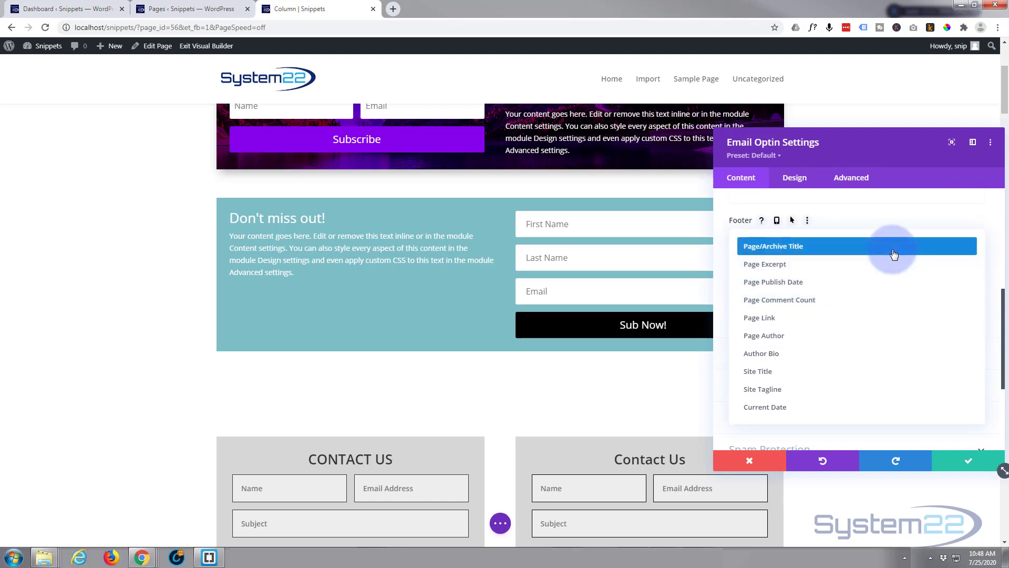
pyautogui.click(832, 407)
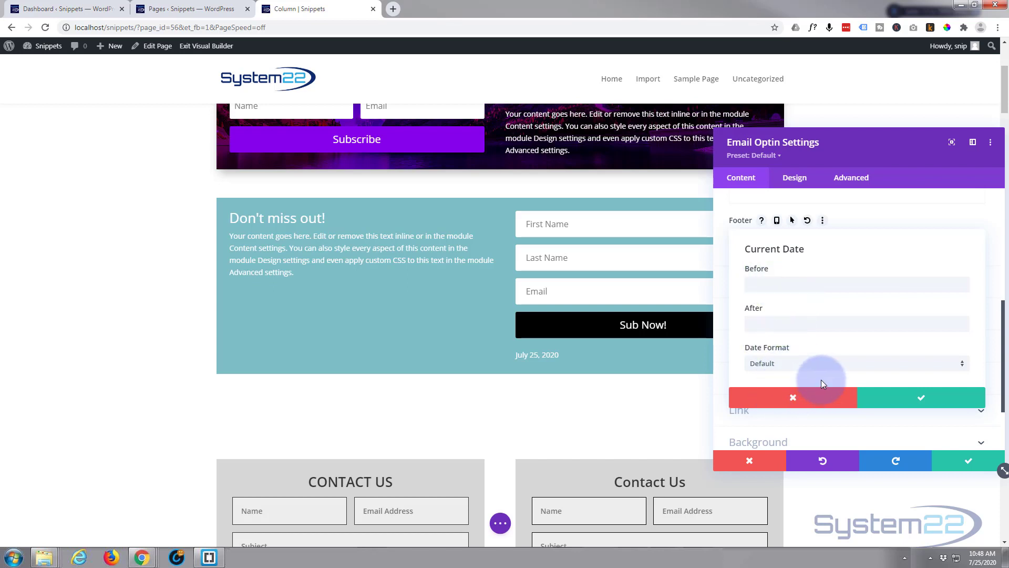
pyautogui.click(793, 398)
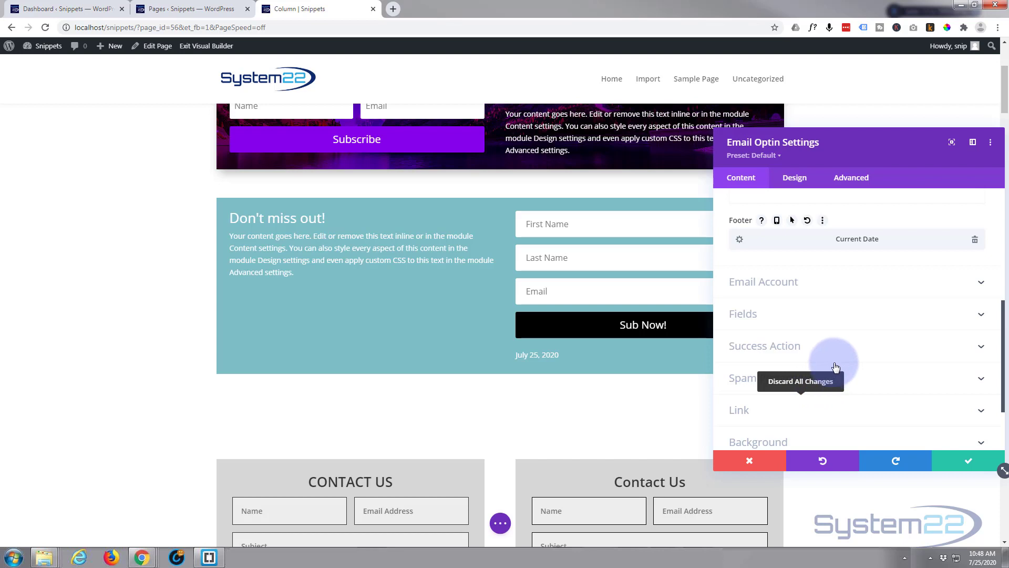
pyautogui.click(975, 241)
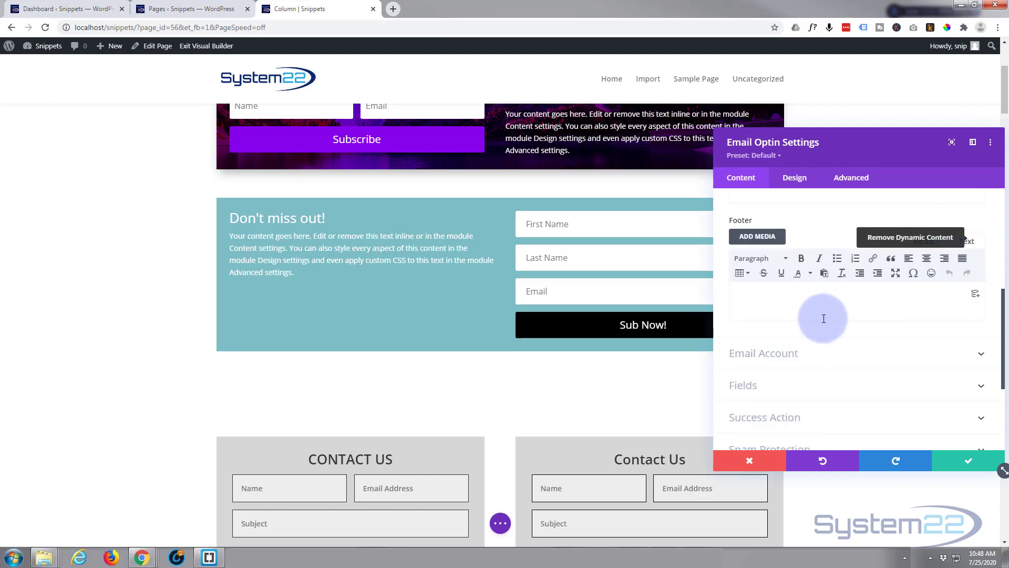
# - In the optin's email account settings, keep MailChimp as the service provider and select the System 22 News list
pyautogui.scroll(-1, 820, 315)
pyautogui.scroll(-1, 795, 276)
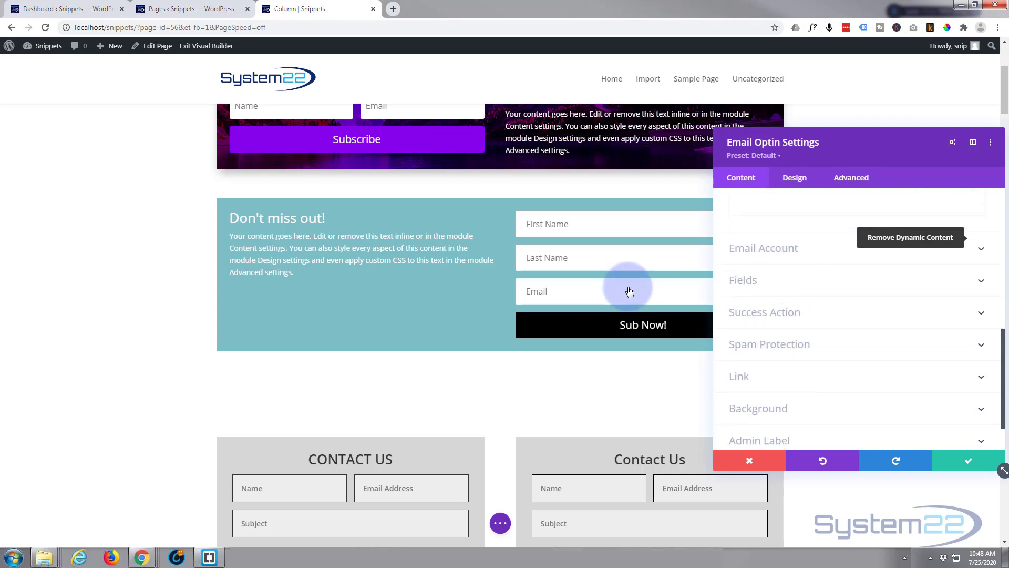
pyautogui.click(844, 256)
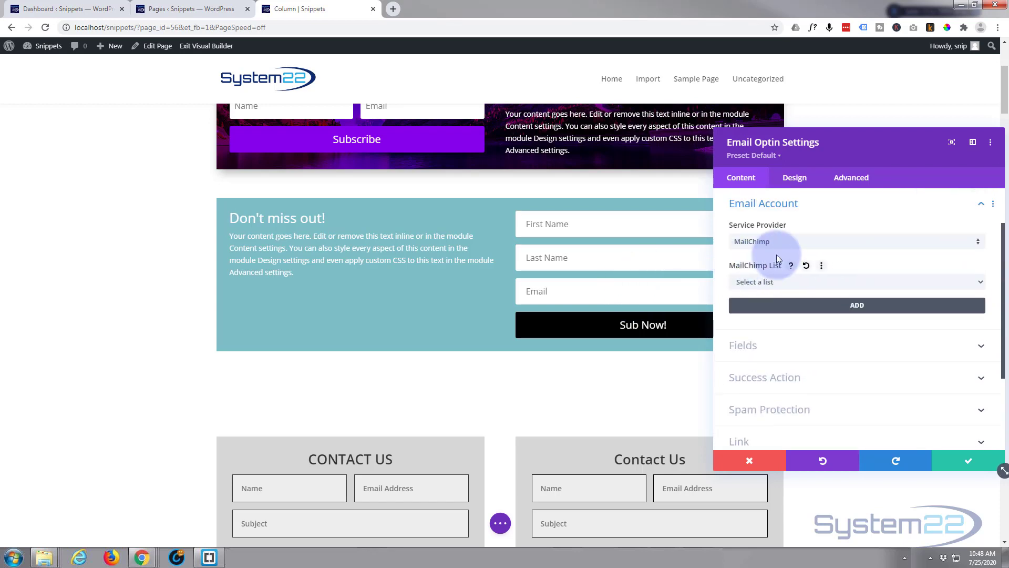
pyautogui.click(940, 242)
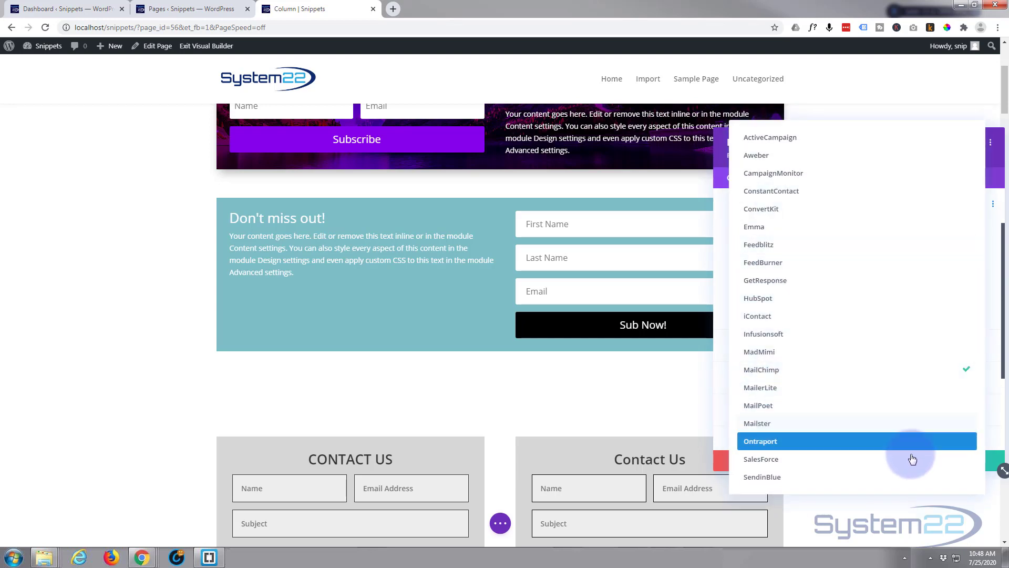
pyautogui.click(721, 203)
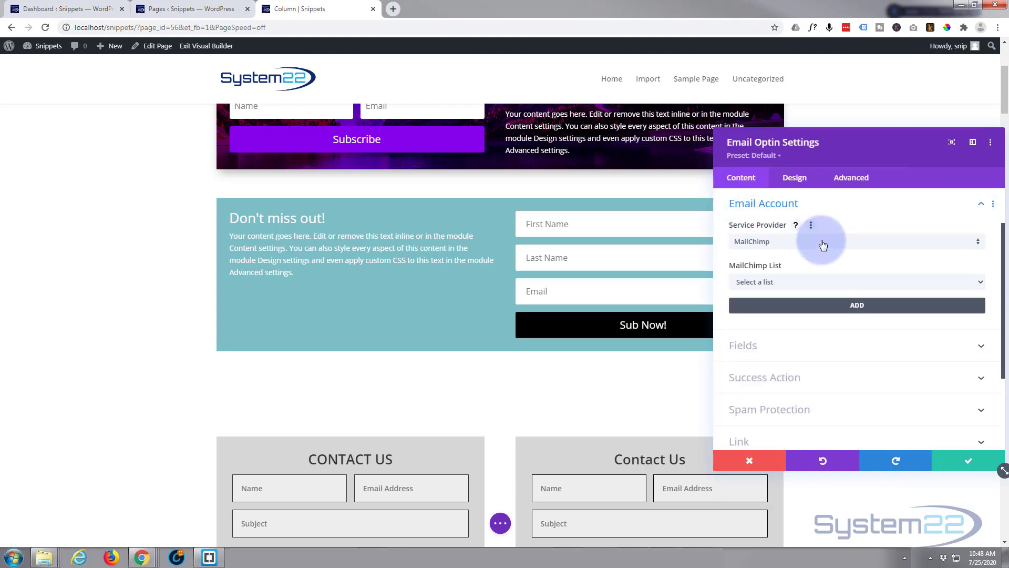
pyautogui.click(837, 282)
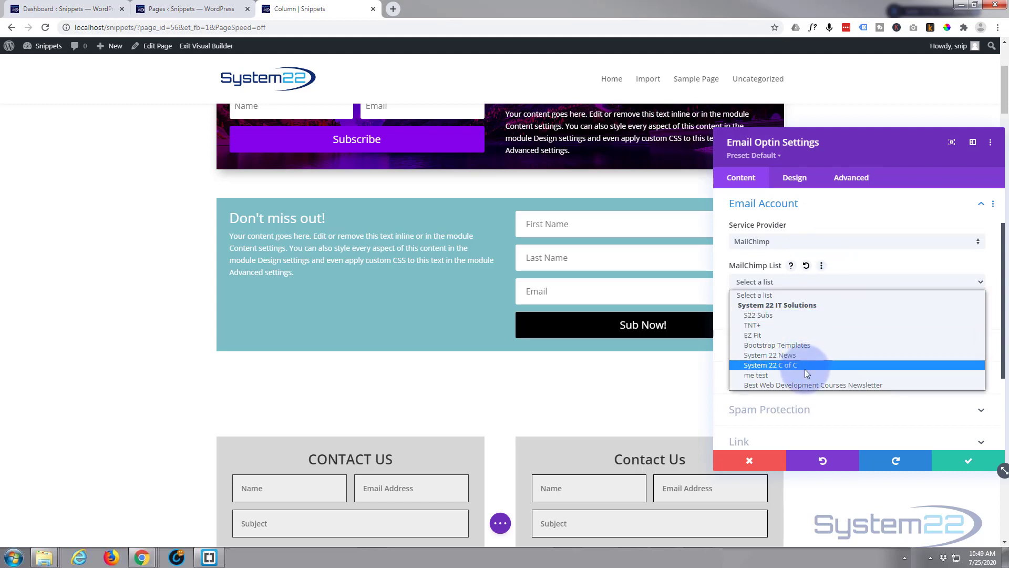
pyautogui.click(799, 356)
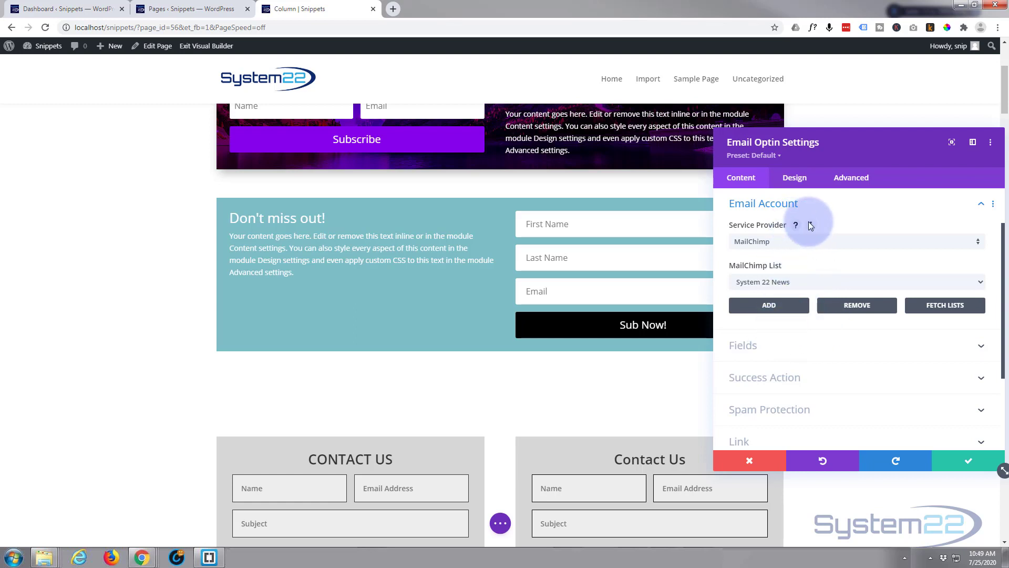
# - Open the form for adding another MailChimp account and examine its Account Name and API Key fields
pyautogui.click(768, 310)
pyautogui.click(736, 277)
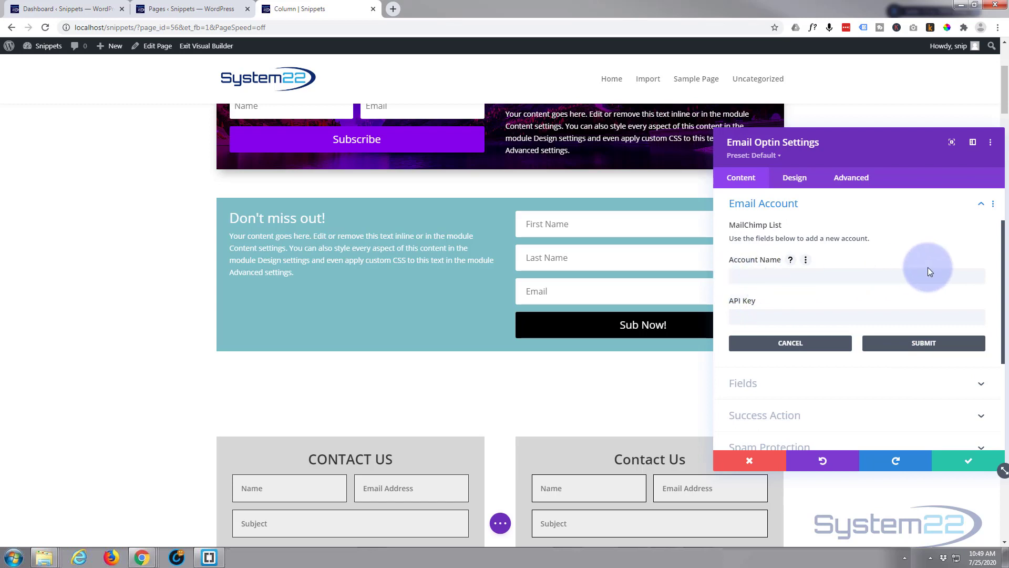
pyautogui.click(760, 317)
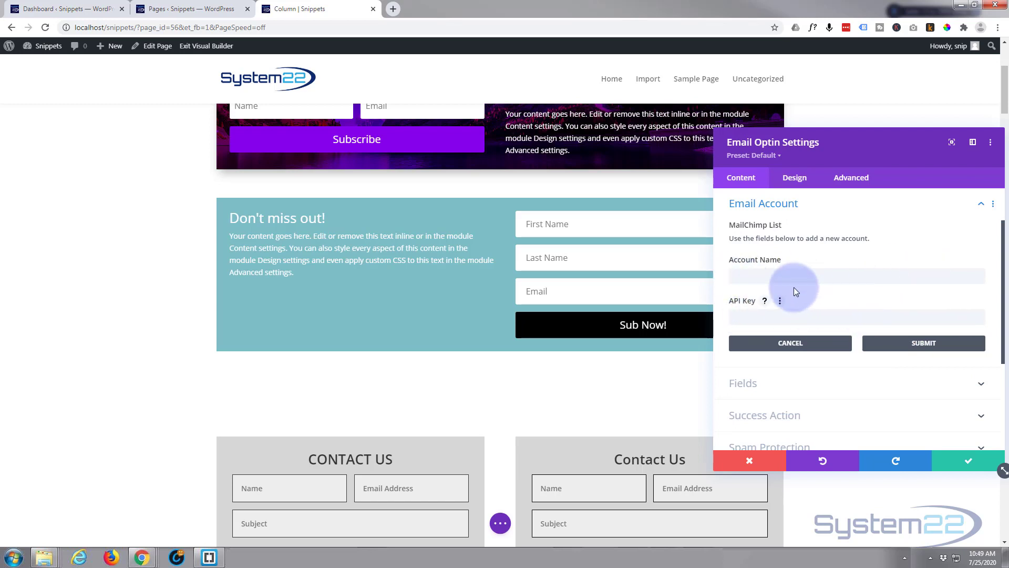
# - Examine the API Key field for the new MailChimp account and cancel adding the account
pyautogui.click(743, 318)
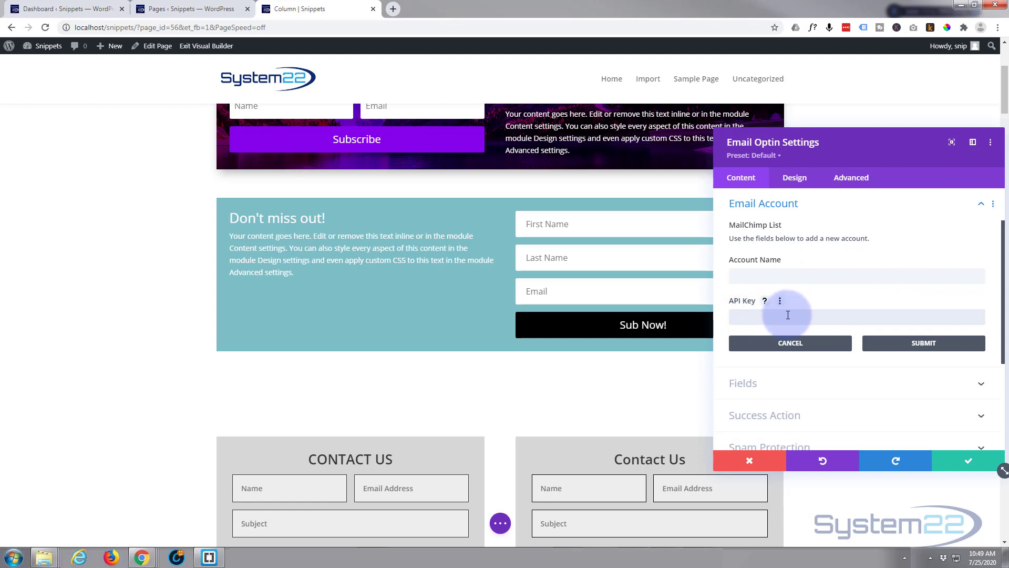
pyautogui.click(804, 297)
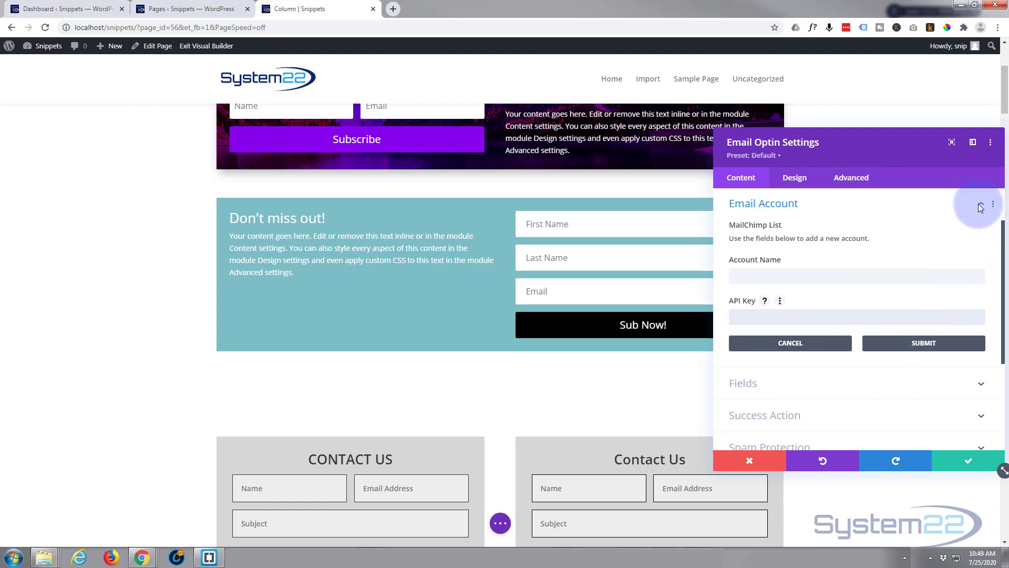
pyautogui.click(782, 347)
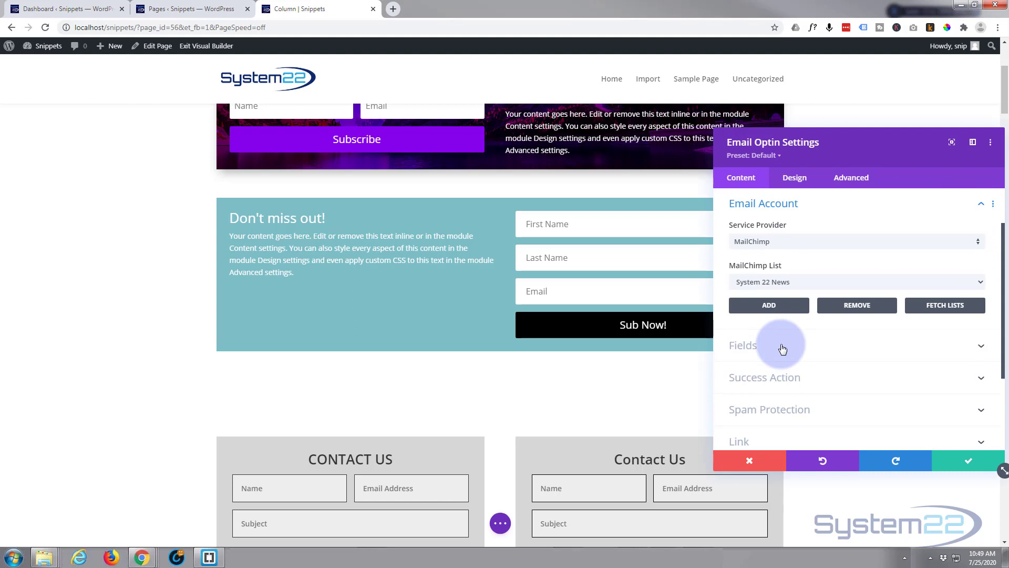
# - Try a single name field for the optin and switch back to separate first and last name fields
pyautogui.click(801, 346)
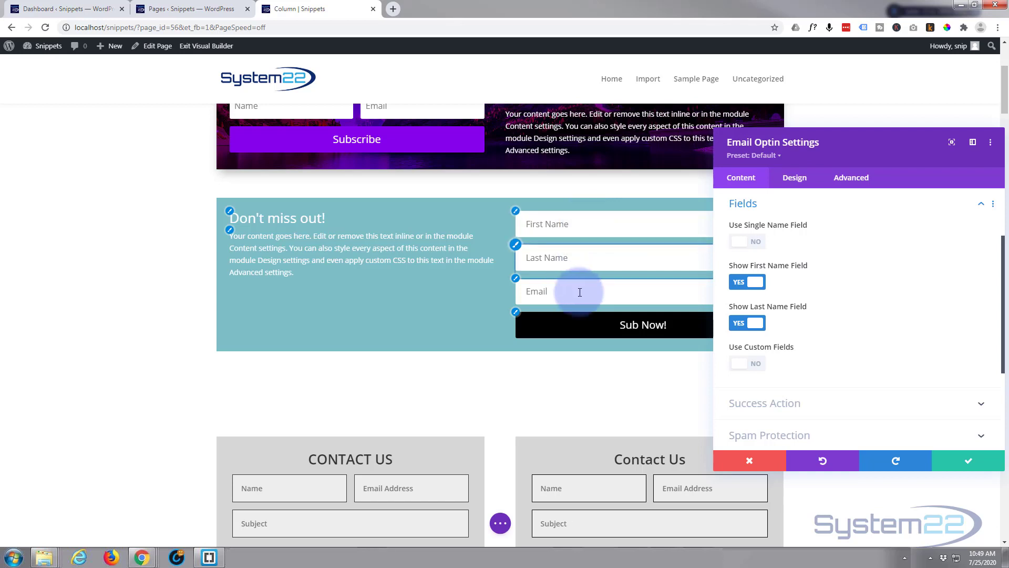
pyautogui.click(755, 244)
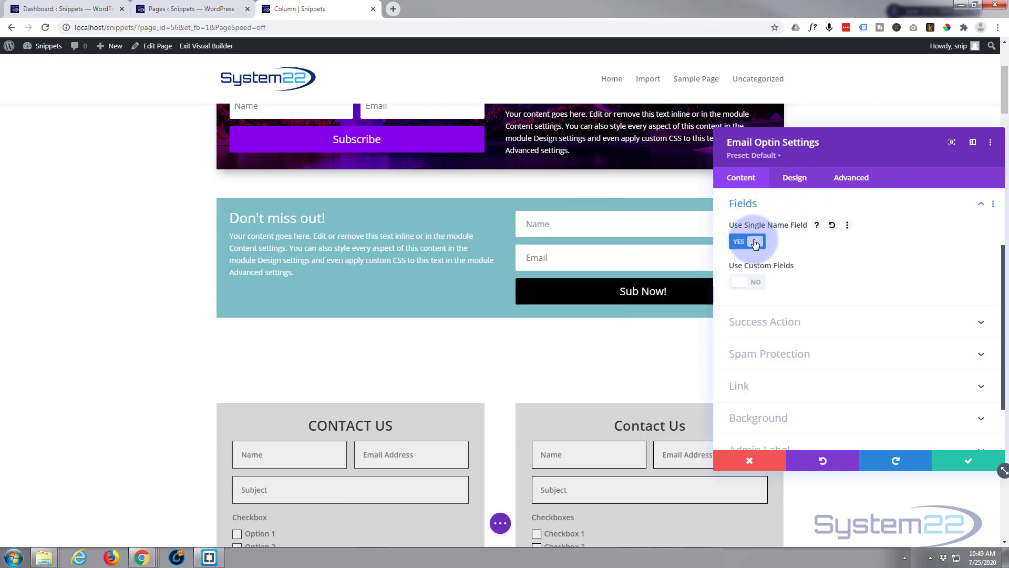
pyautogui.click(742, 245)
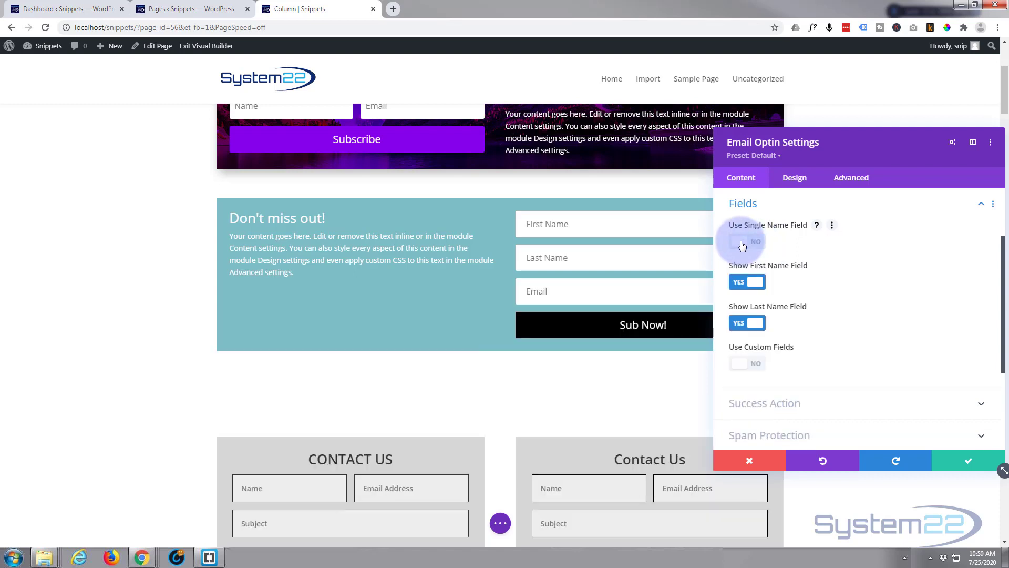
# - Try hiding the optin's Last Name field and show it again
pyautogui.click(741, 326)
pyautogui.click(746, 284)
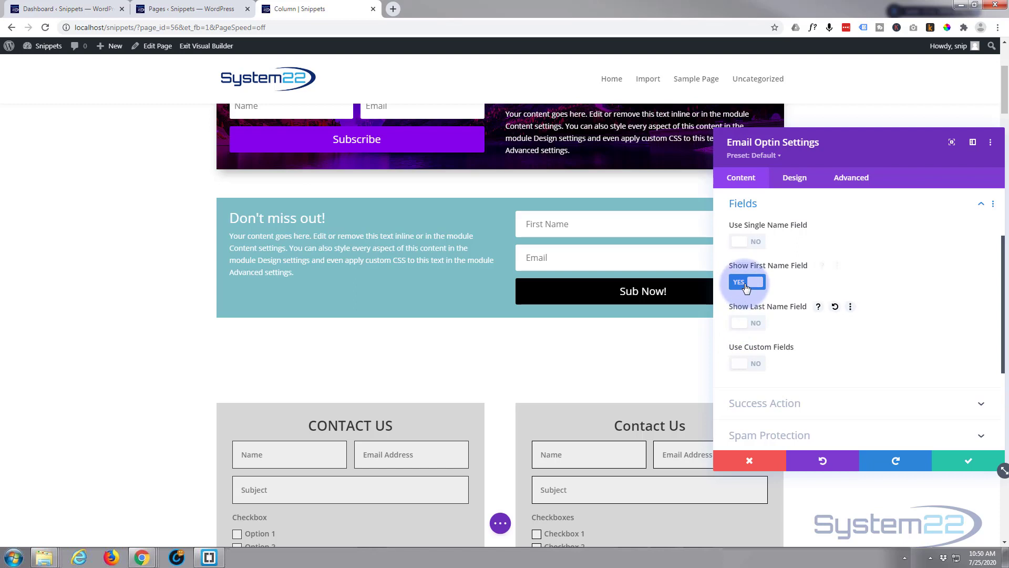
pyautogui.click(746, 322)
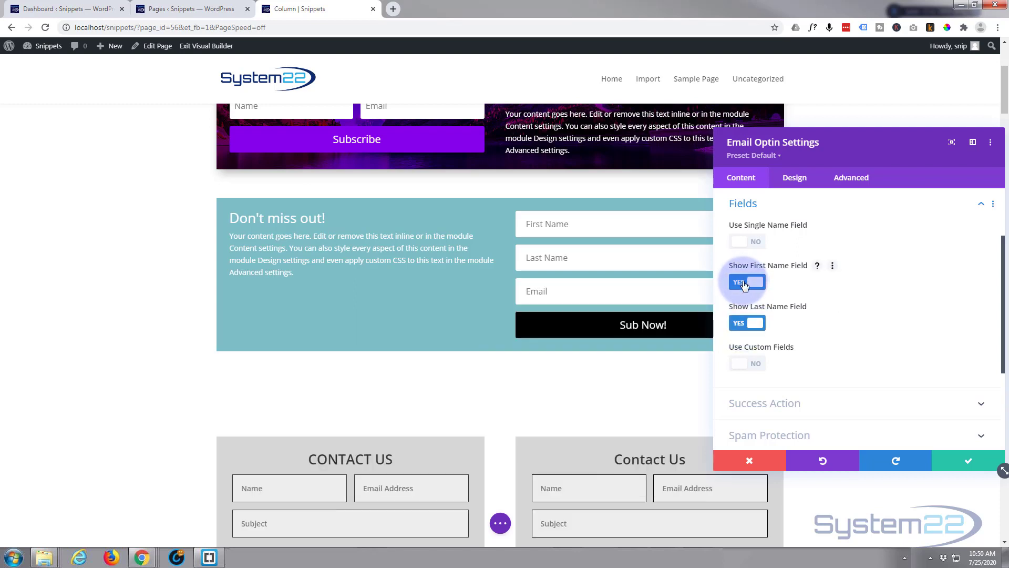
# - Hide the First Name field and use a single name field, trying custom fields and switching them off again
pyautogui.click(744, 285)
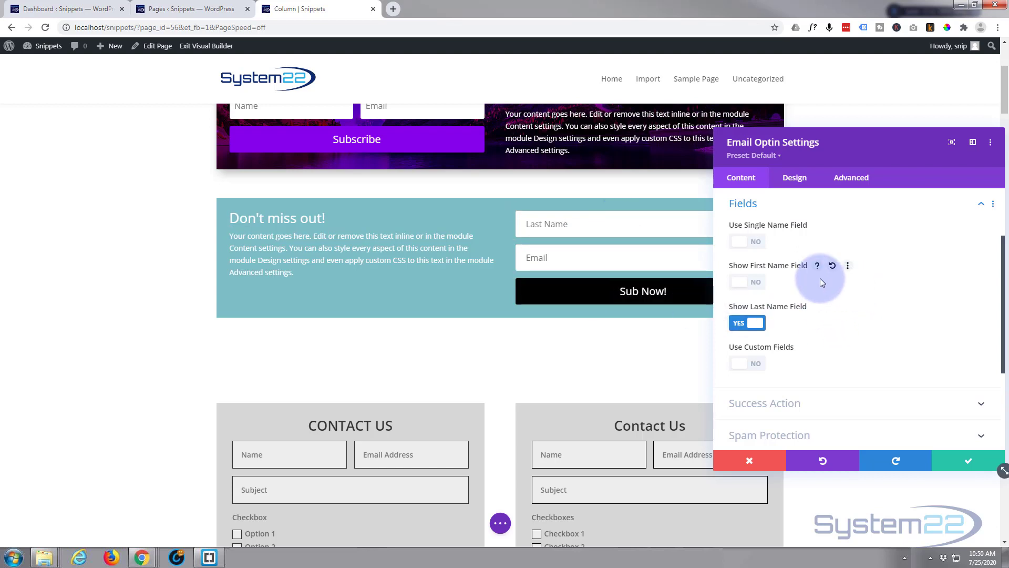
pyautogui.click(754, 243)
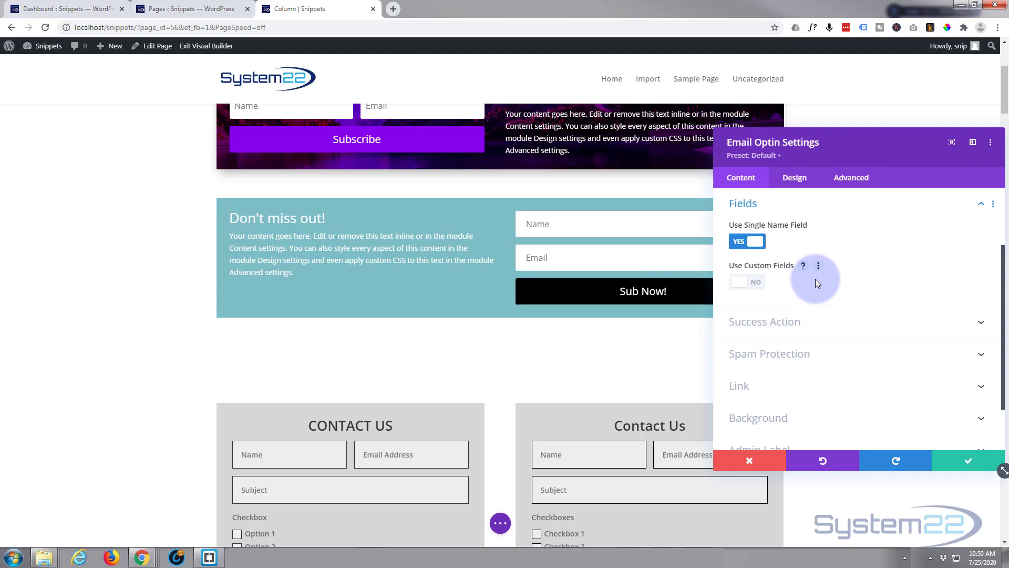
pyautogui.click(771, 282)
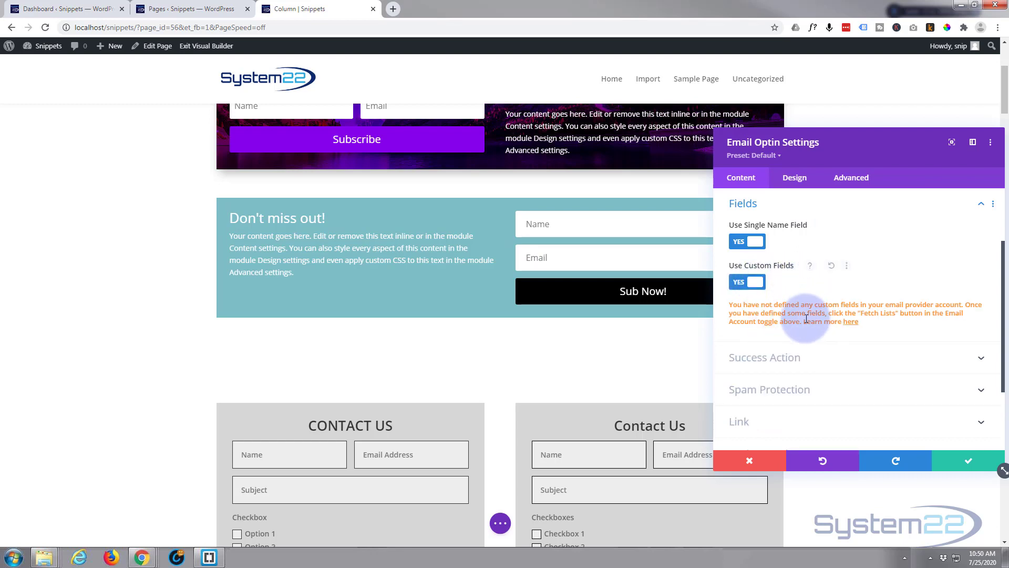
pyautogui.click(740, 284)
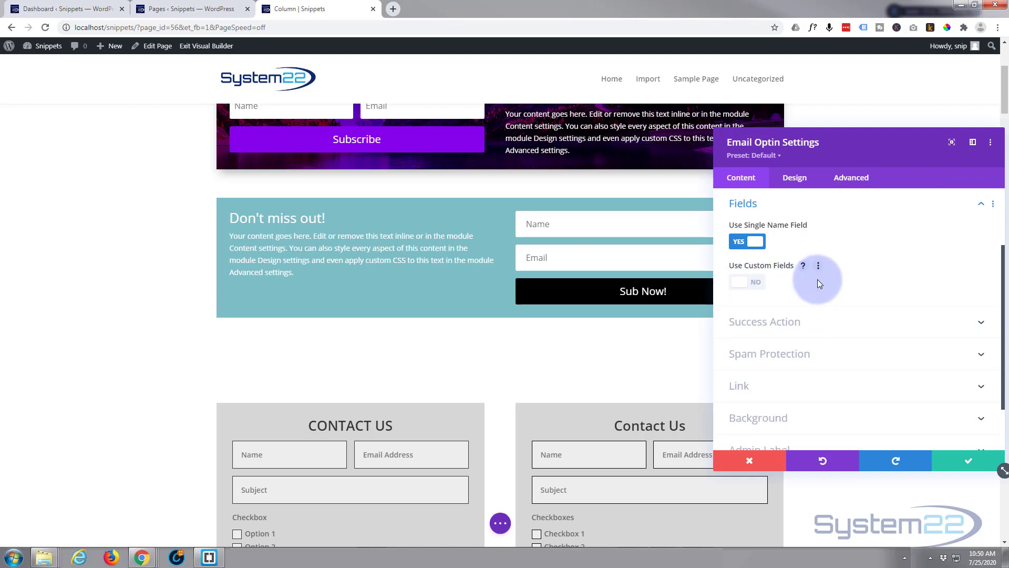
# - Set the optin's success action to display the message "You have subscribed!"
pyautogui.scroll(-1, 874, 270)
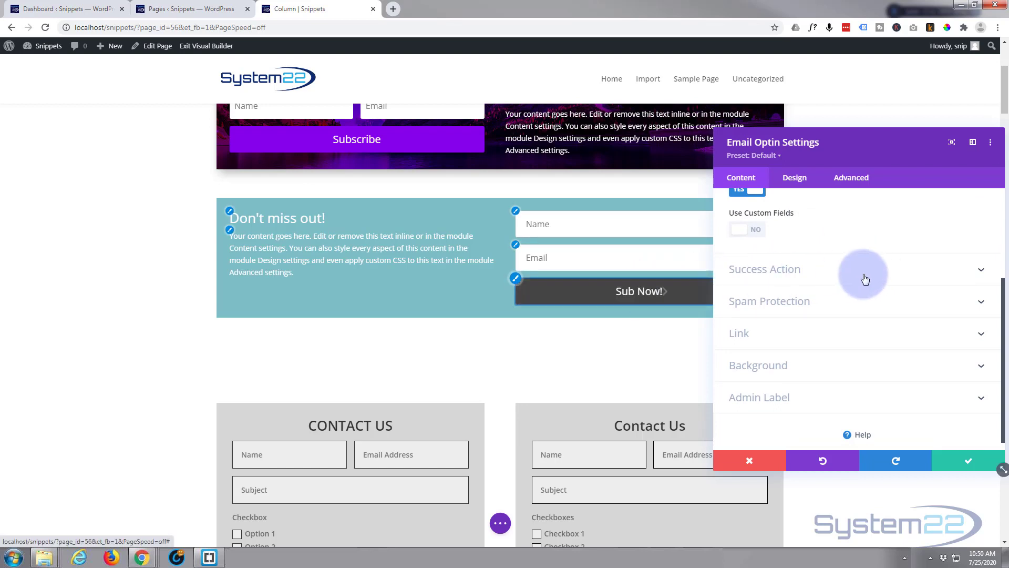
pyautogui.click(869, 278)
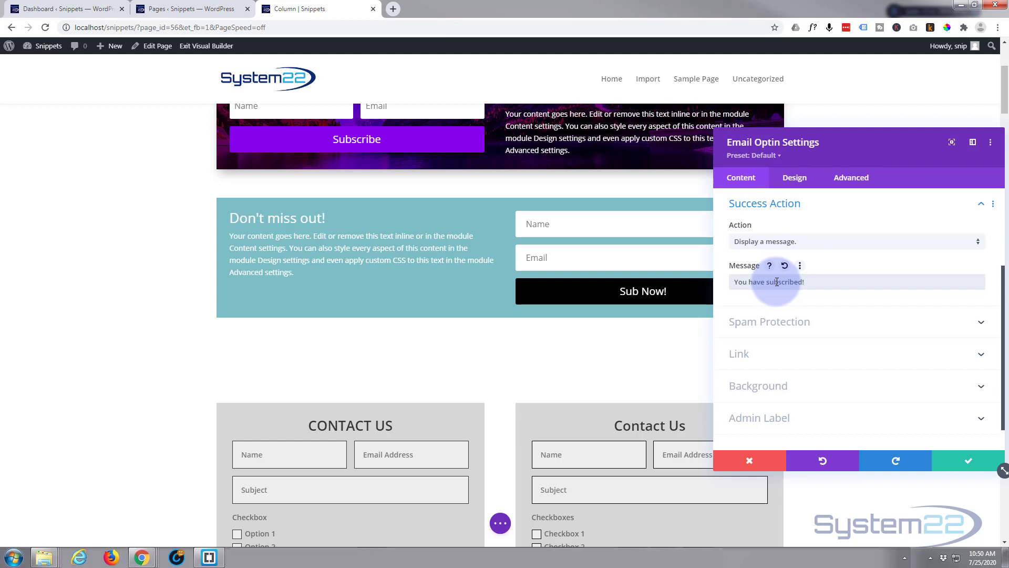
# - Try a spam protection service with ReCaptcha as provider and switch spam protection off again
pyautogui.click(858, 321)
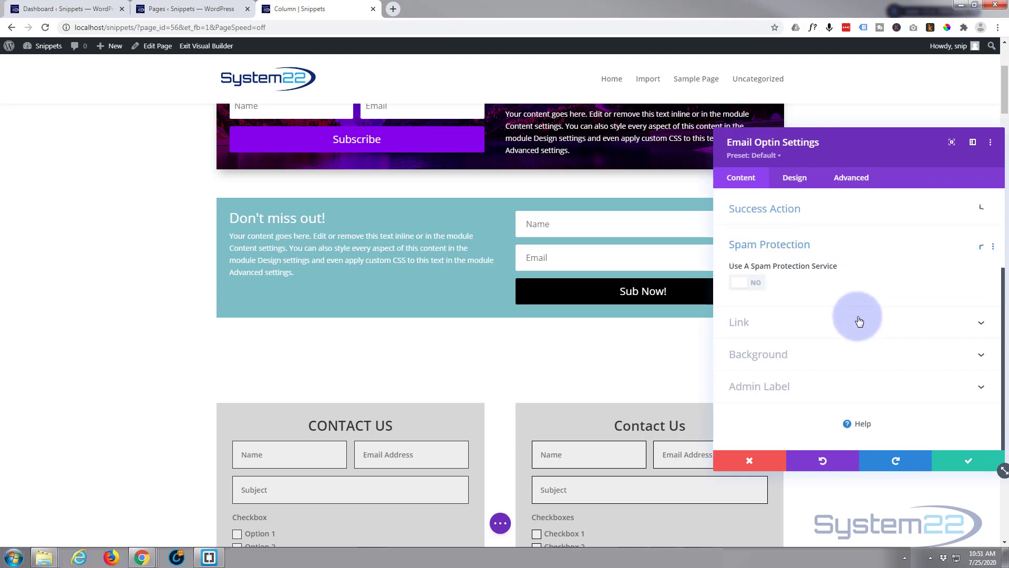
pyautogui.click(742, 284)
pyautogui.click(784, 326)
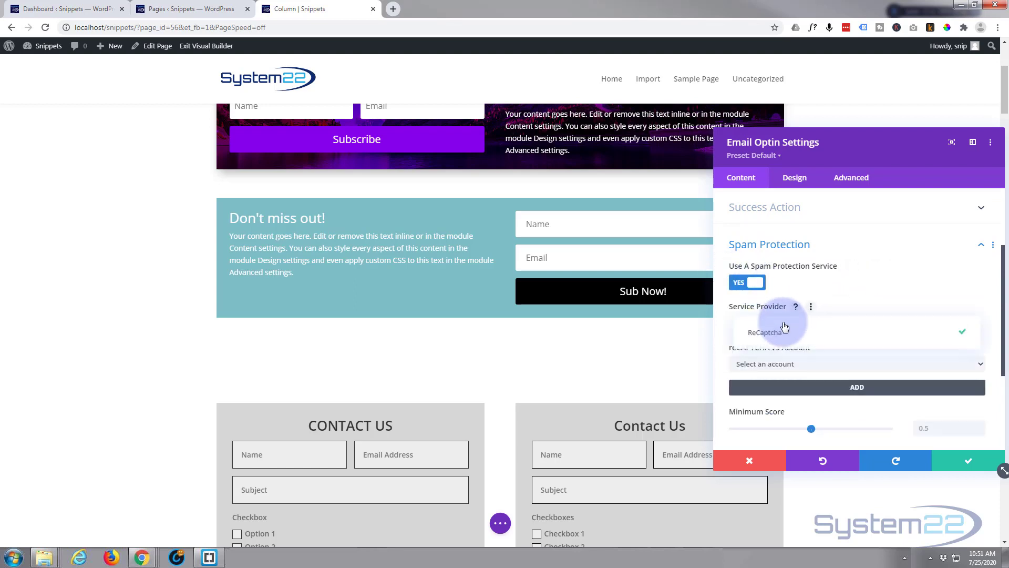
pyautogui.click(793, 331)
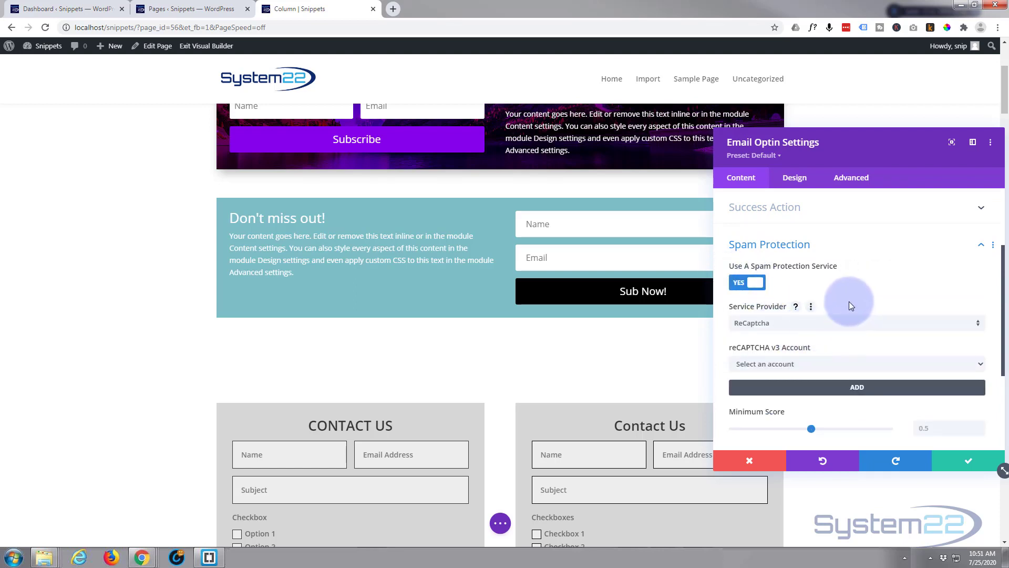
pyautogui.scroll(-1, 836, 303)
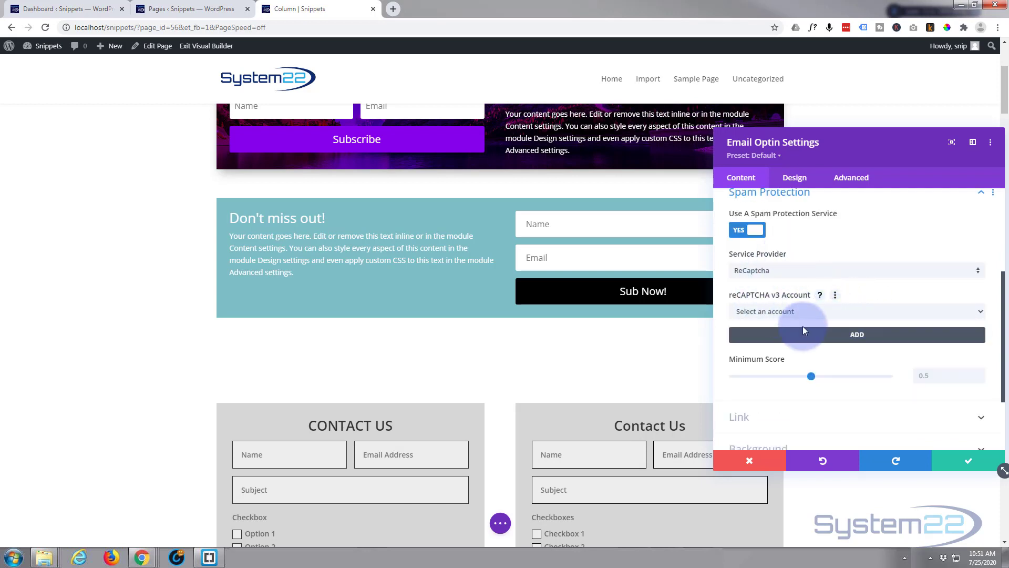
pyautogui.click(739, 232)
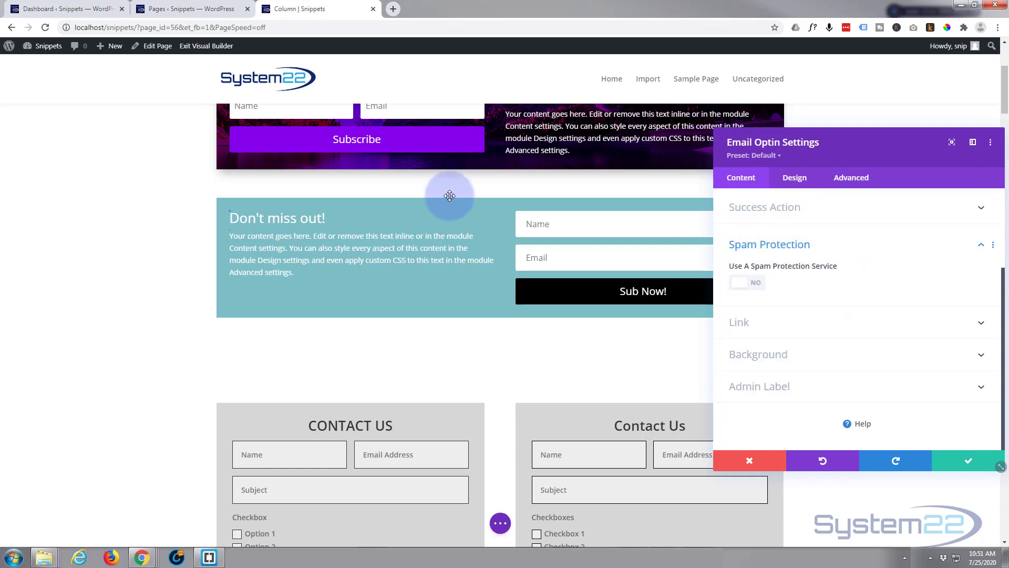
# - Examine the optin's link settings, including the Module Link URL and the Module Link Target options
pyautogui.click(830, 324)
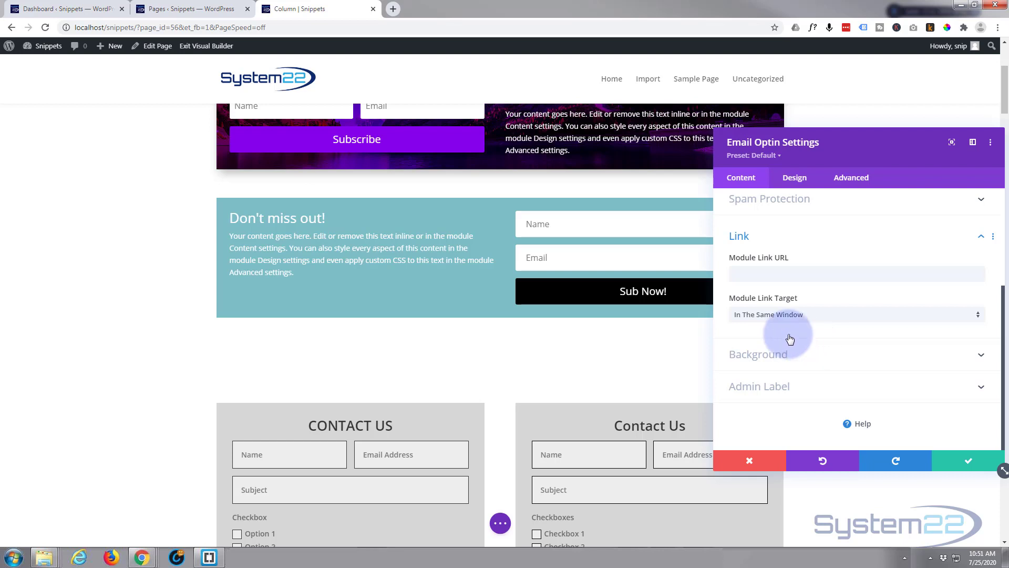
pyautogui.click(739, 270)
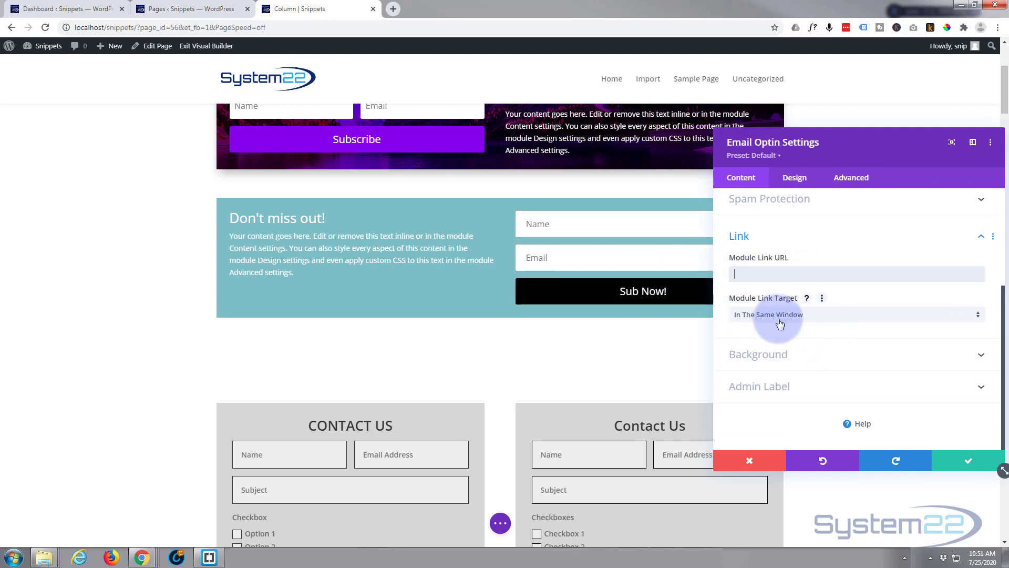
pyautogui.click(835, 320)
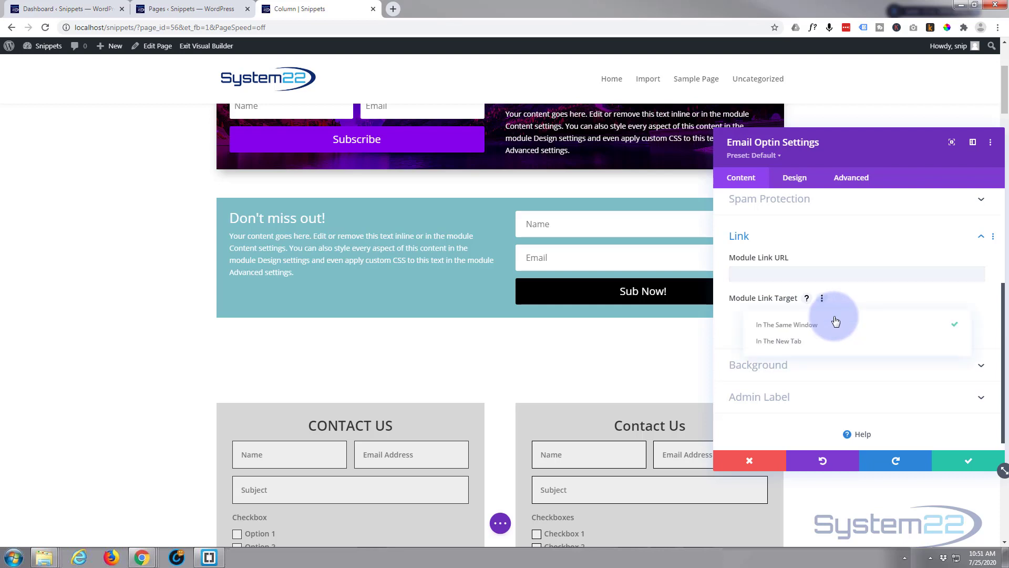
pyautogui.click(843, 250)
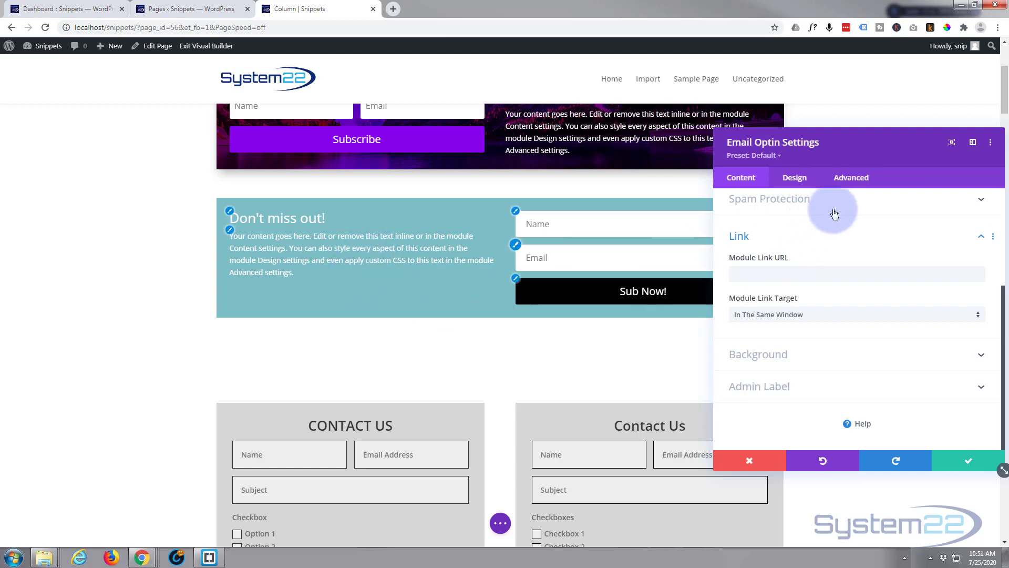
# - Move the settings window off the optin and set the module's background color to blue #0c71c3
pyautogui.moveTo(860, 154); pyautogui.dragTo(943, 125)
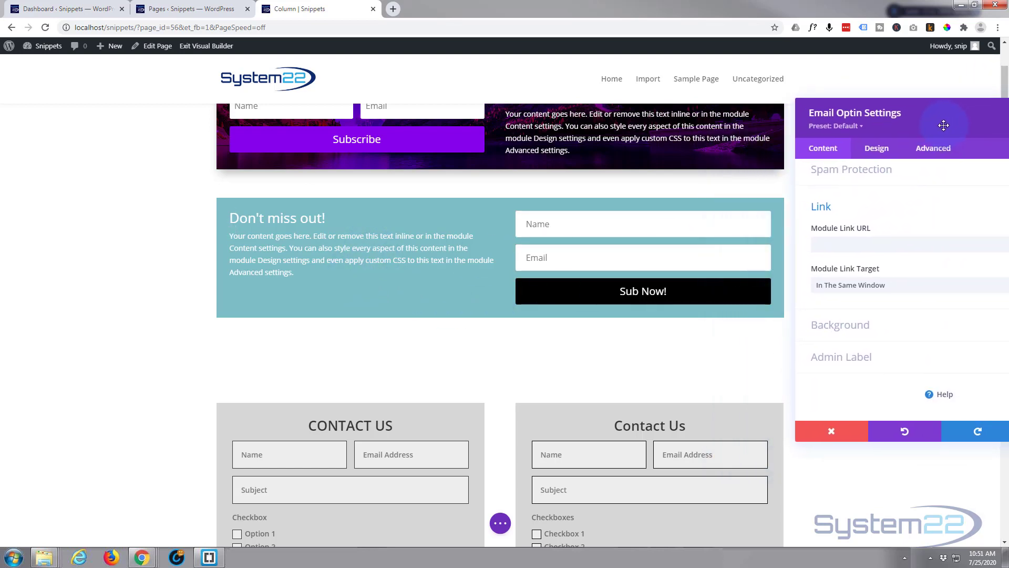
pyautogui.click(889, 331)
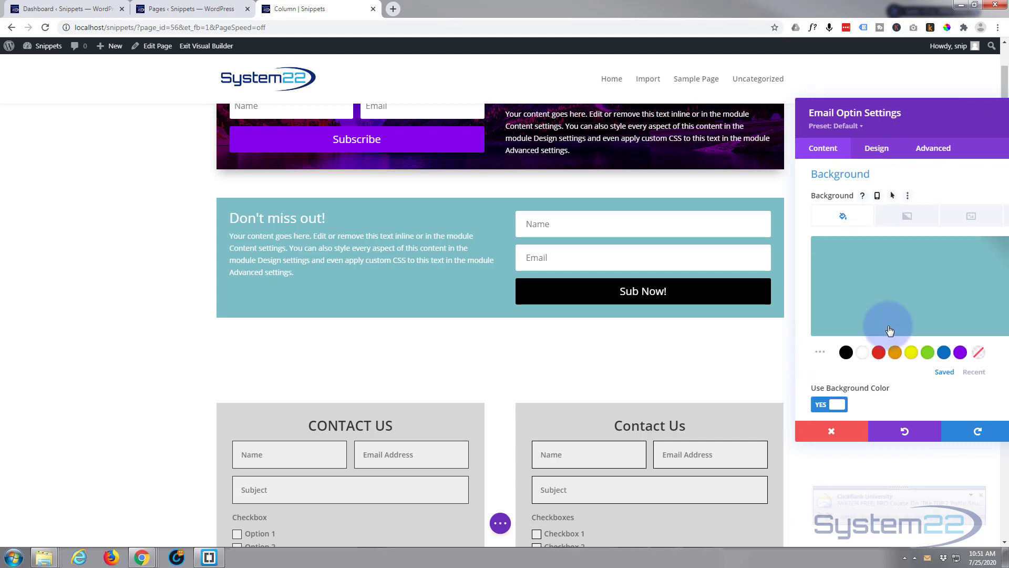
pyautogui.moveTo(904, 118); pyautogui.dragTo(896, 117)
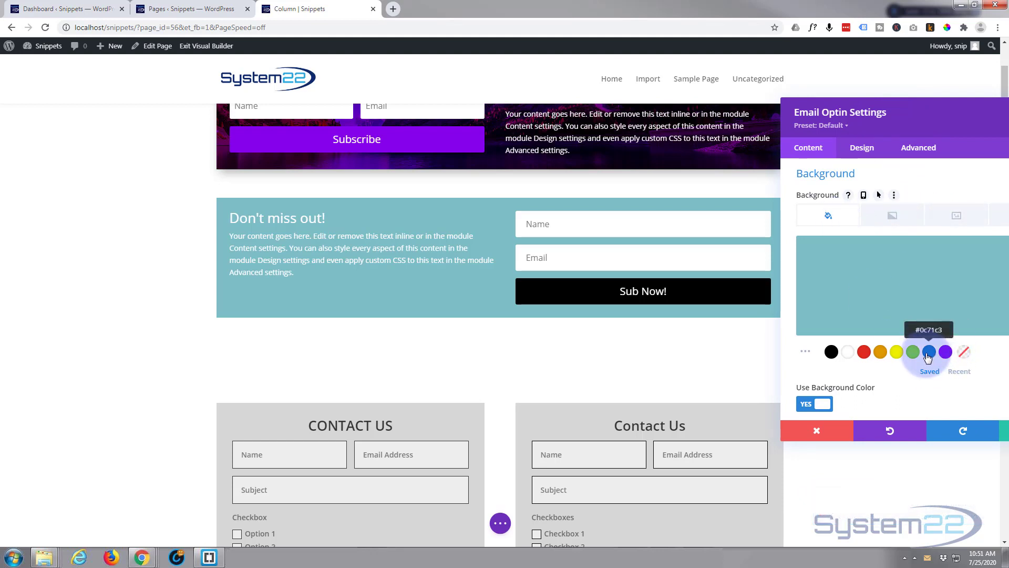
pyautogui.click(929, 359)
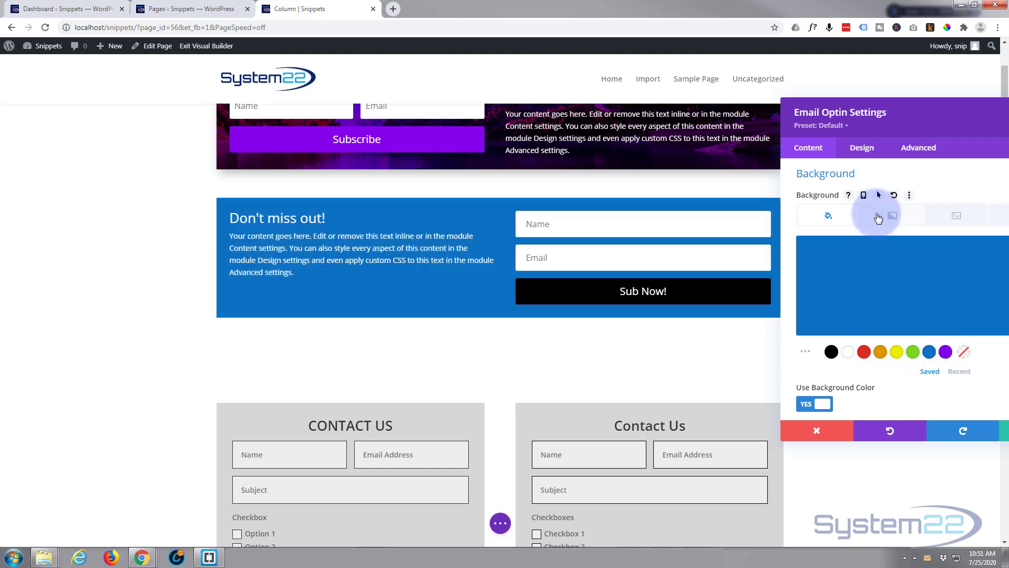
# - Add travel-landscape-05.jpg from the Media Library as the optin's background image
pyautogui.click(956, 216)
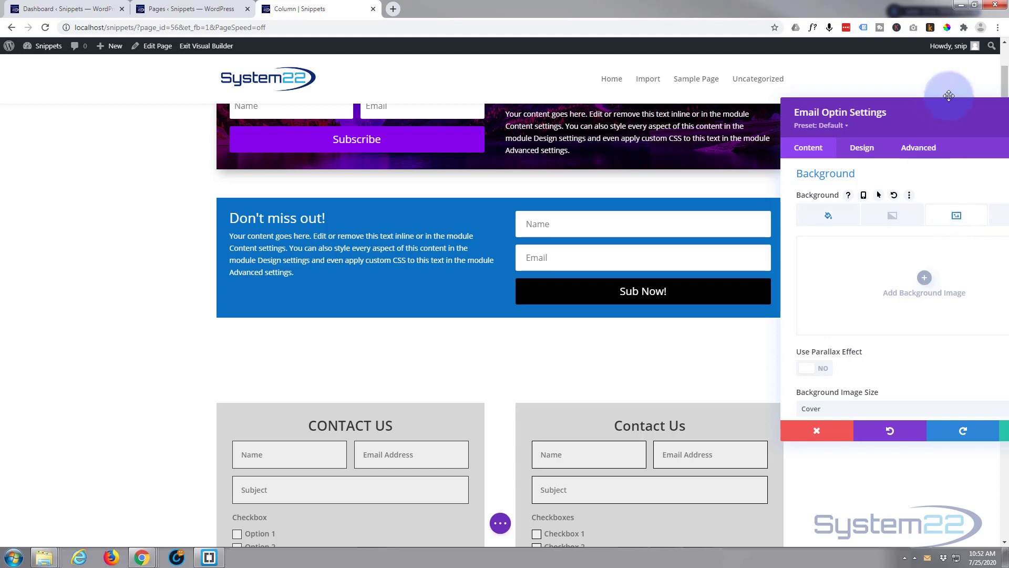
pyautogui.moveTo(954, 110); pyautogui.dragTo(847, 117)
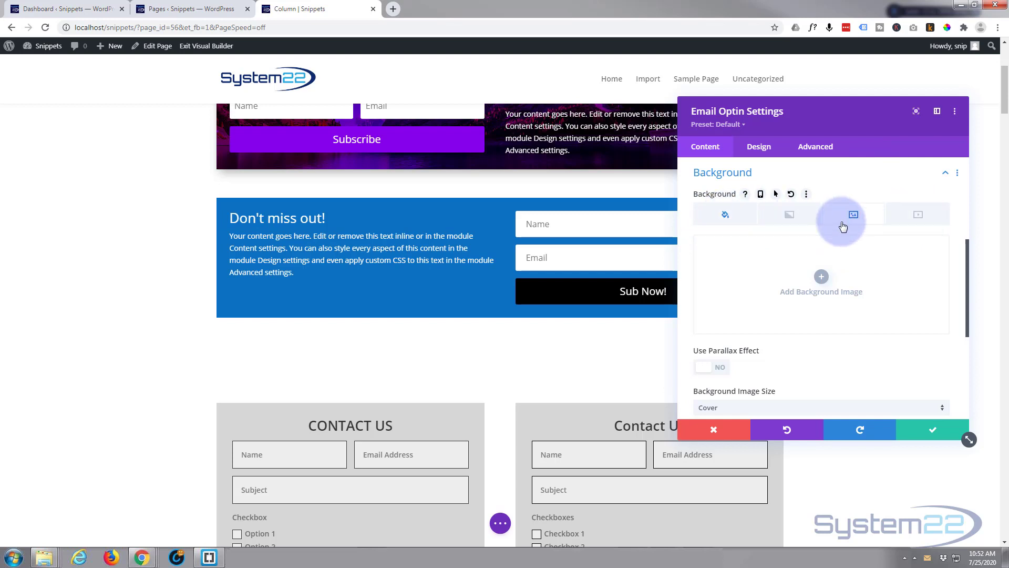
pyautogui.click(823, 277)
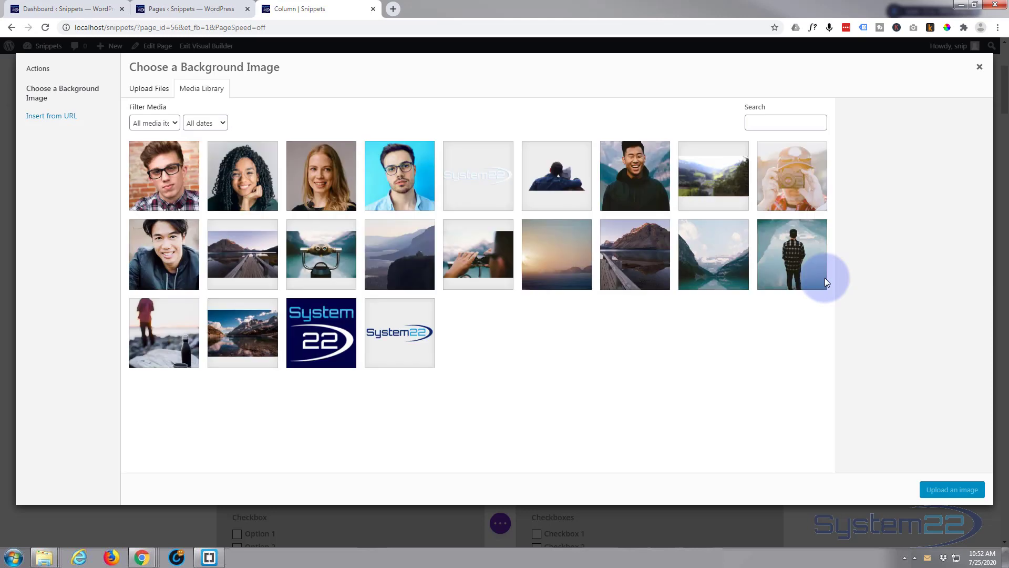
pyautogui.click(702, 267)
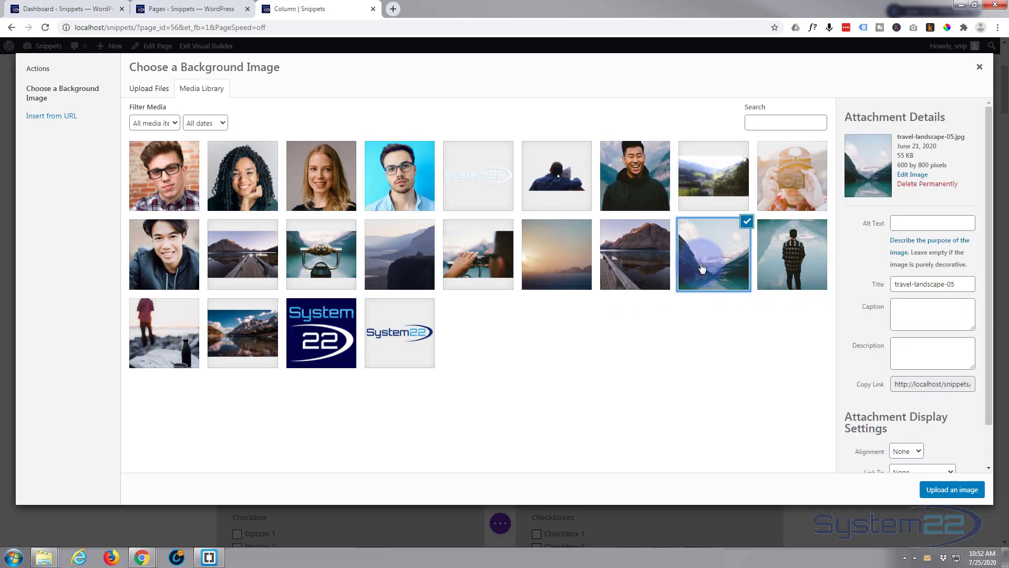
pyautogui.click(952, 490)
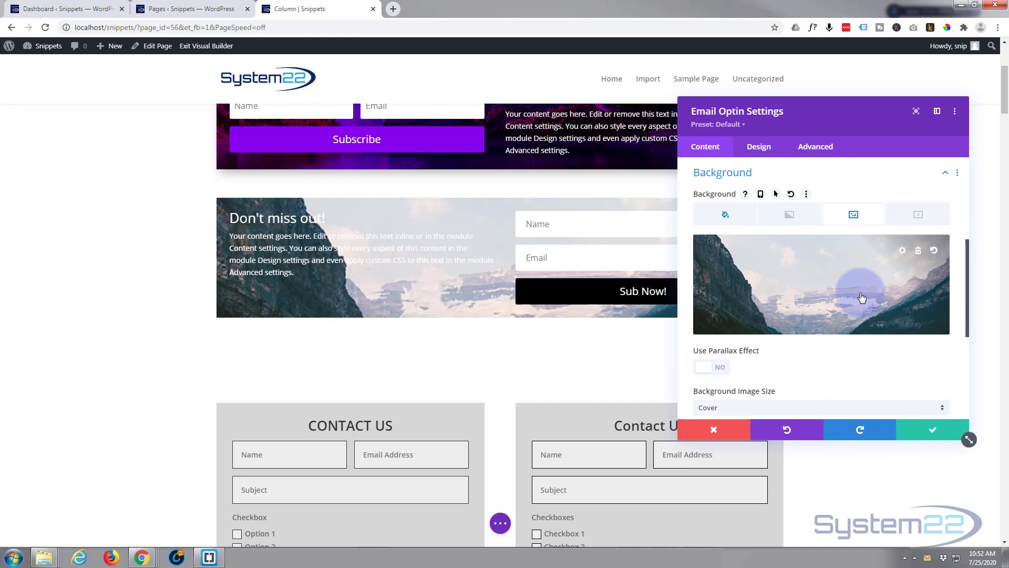
# - Set the optin's Background Image Blend to Multiply so the image mixes with the blue background color
pyautogui.scroll(-3, 852, 263)
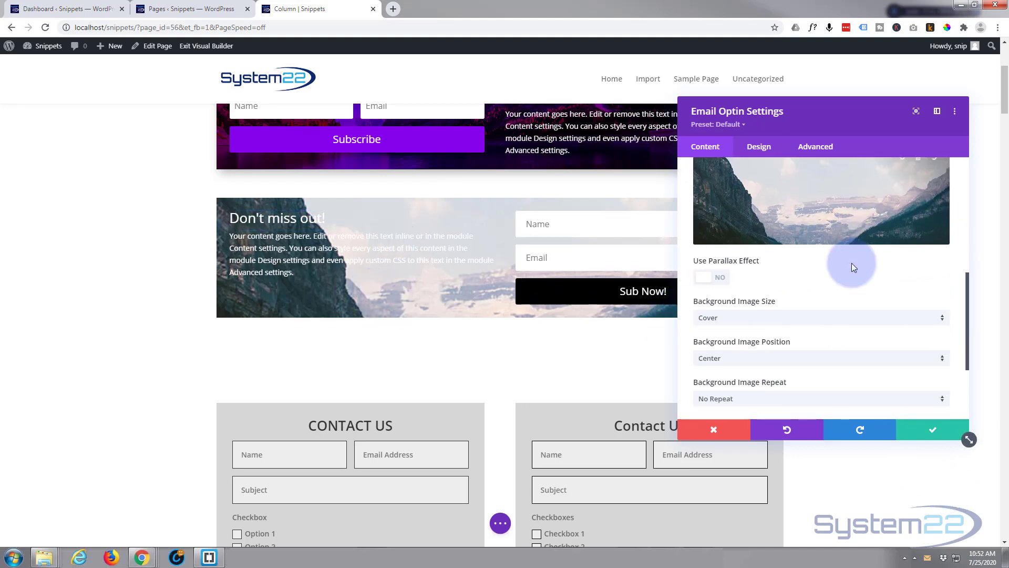
pyautogui.scroll(-1, 851, 263)
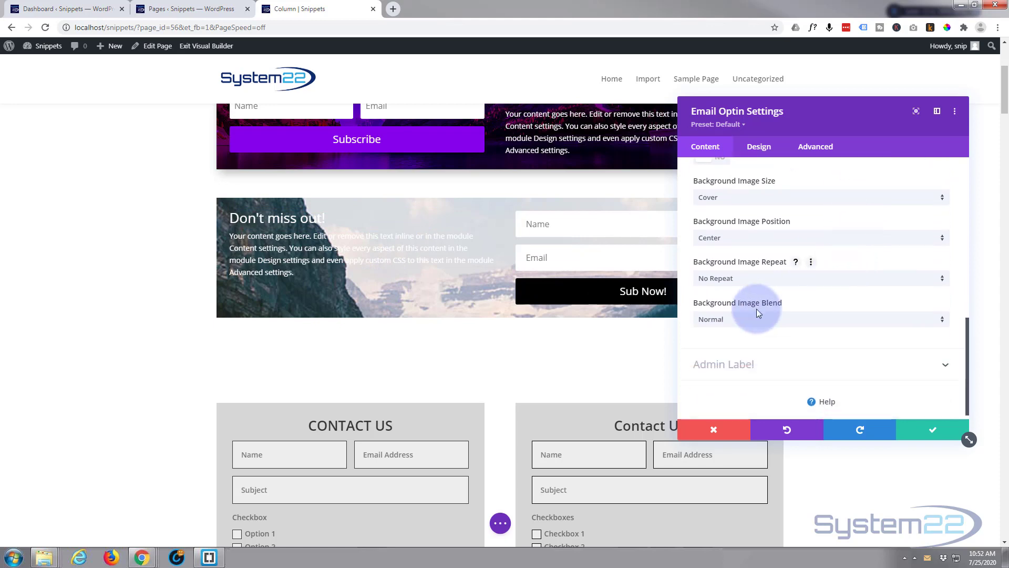
pyautogui.click(793, 322)
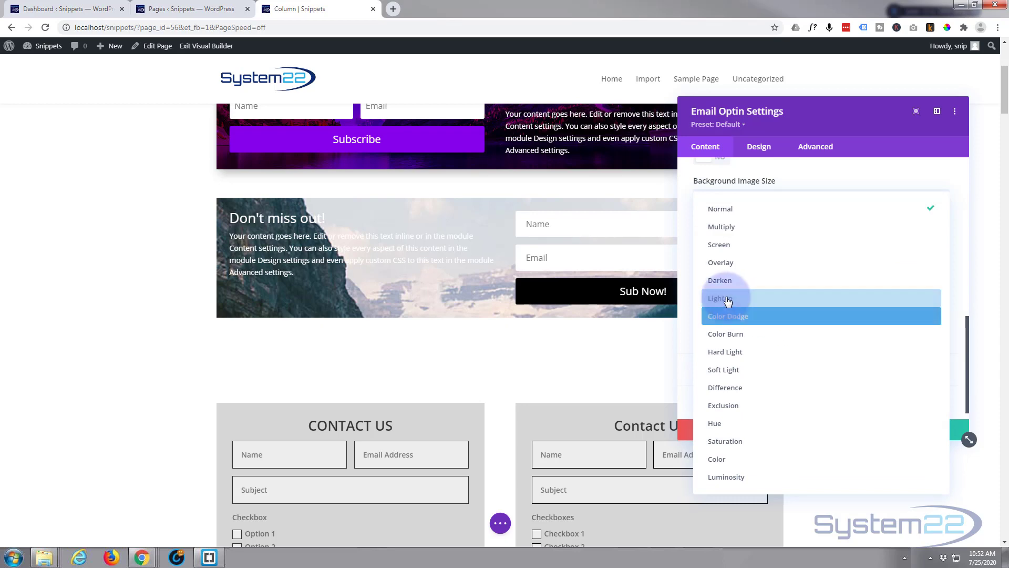
pyautogui.click(736, 231)
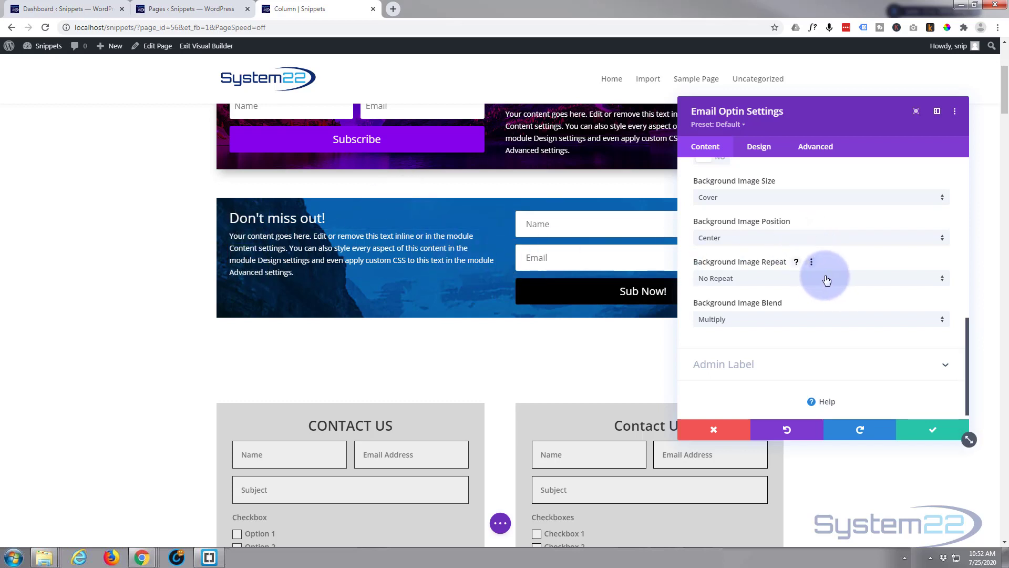
# - Try the Hue and Saturation blends on the optin's background image and return the blend to Multiply
pyautogui.scroll(-1, 830, 283)
pyautogui.click(818, 315)
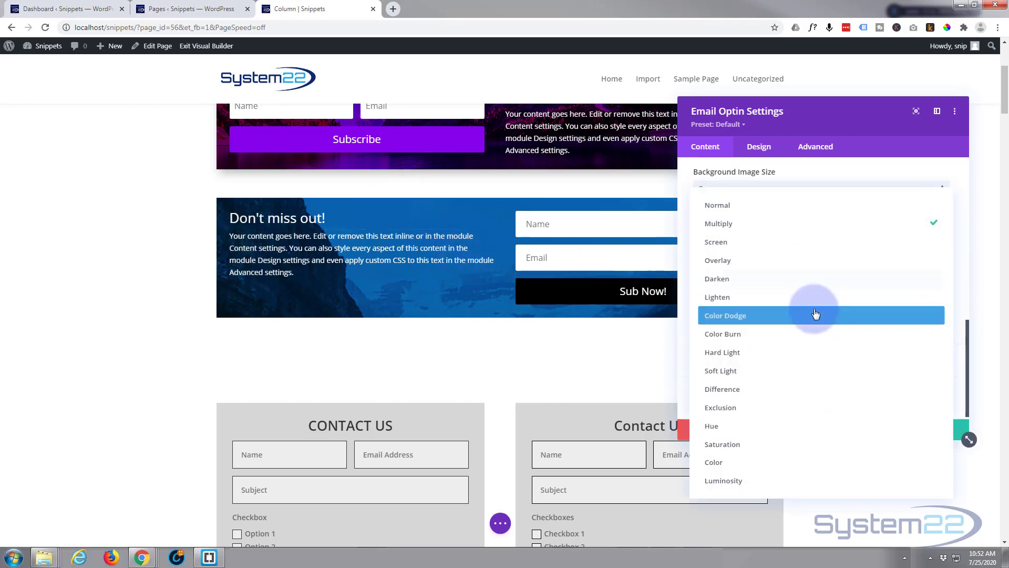
pyautogui.click(777, 430)
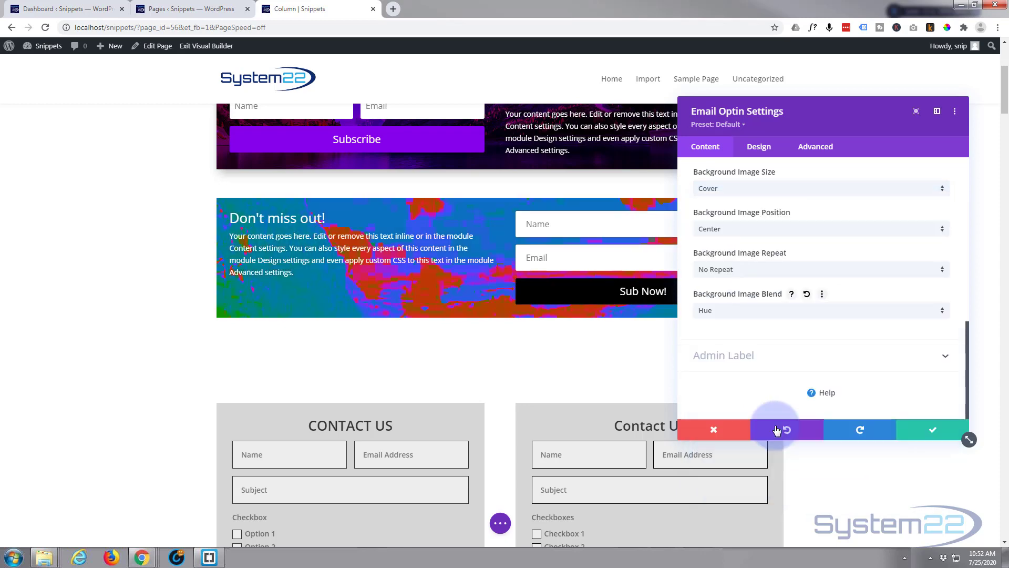
pyautogui.click(769, 313)
pyautogui.click(746, 442)
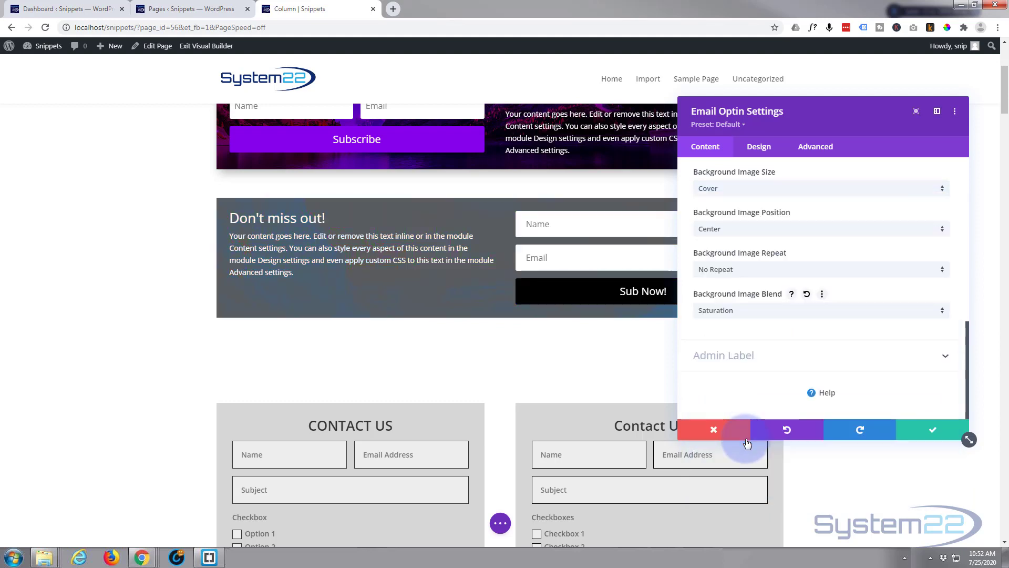
pyautogui.click(756, 311)
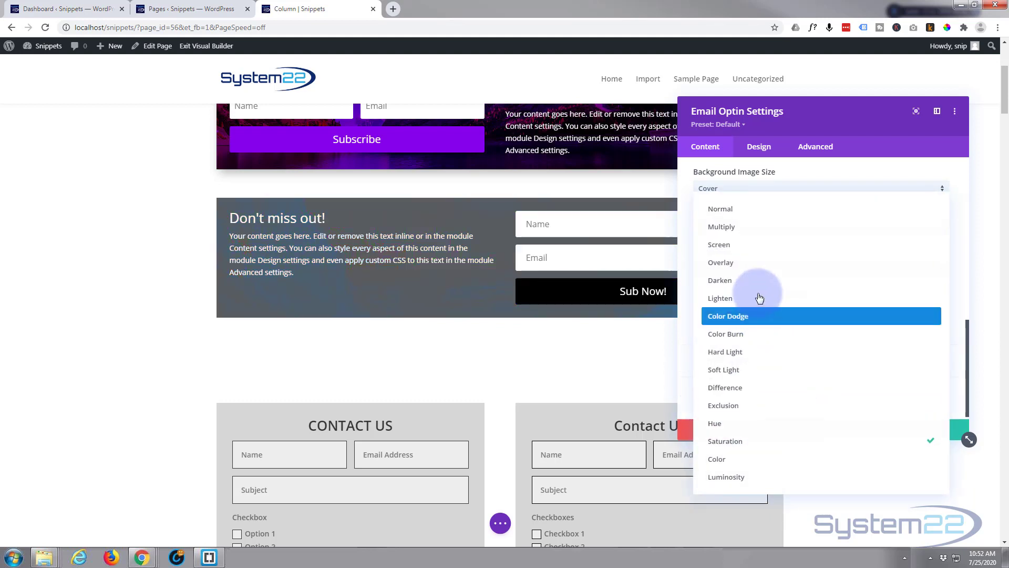
pyautogui.click(751, 233)
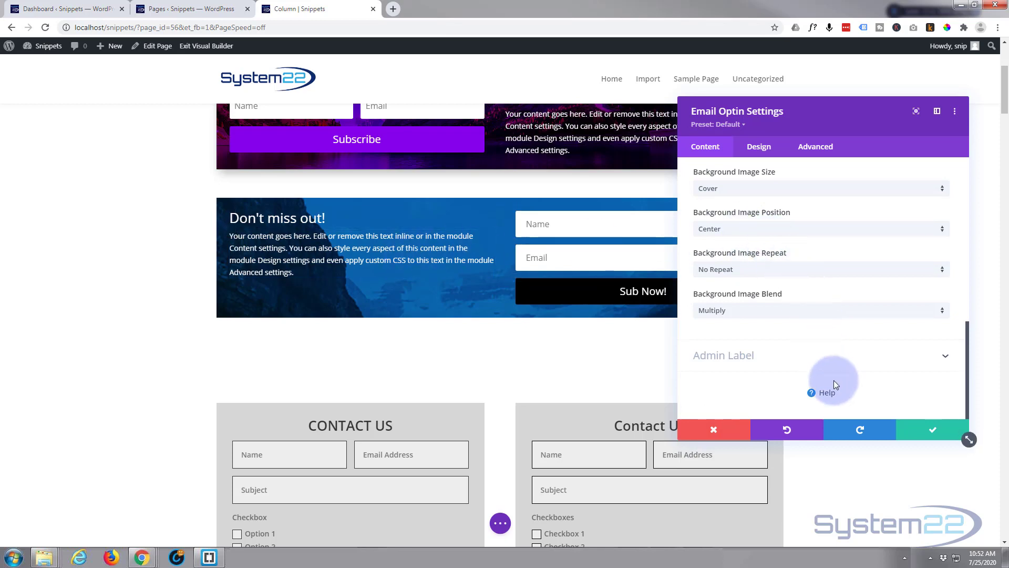
# - Collapse the Background settings and open the optin's Layout design settings
pyautogui.scroll(5, 881, 373)
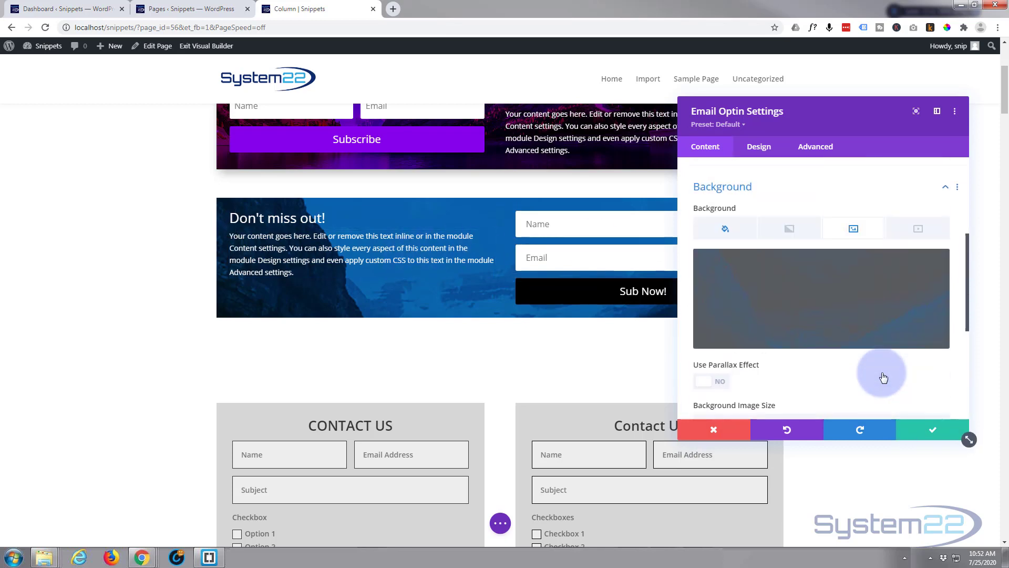
pyautogui.scroll(1, 825, 308)
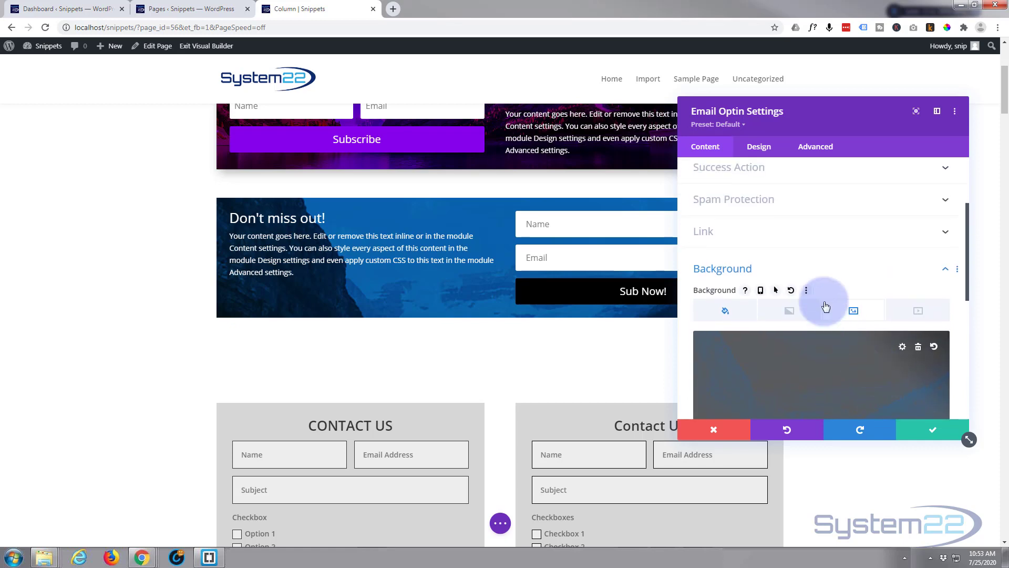
pyautogui.click(828, 274)
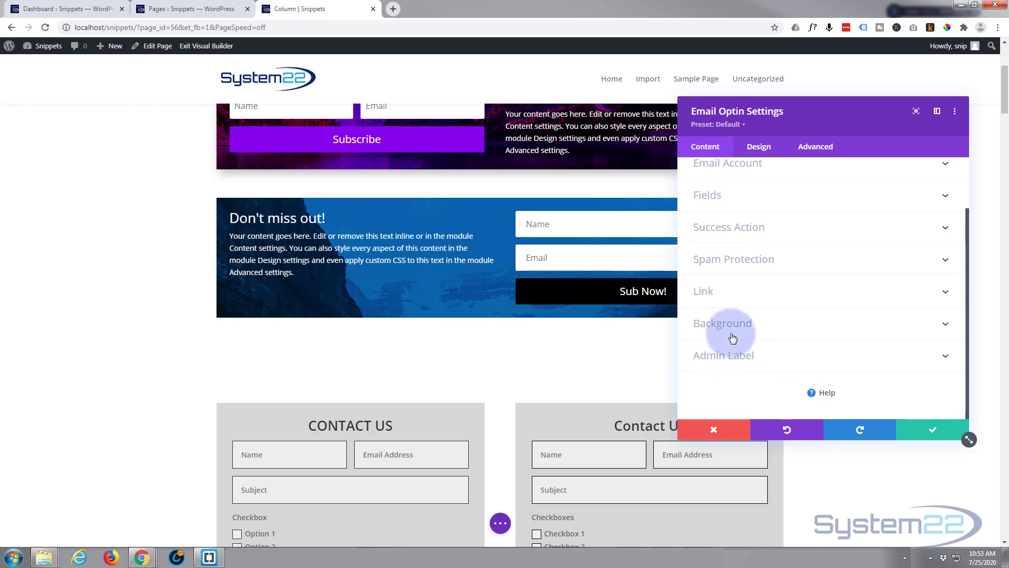
pyautogui.click(765, 153)
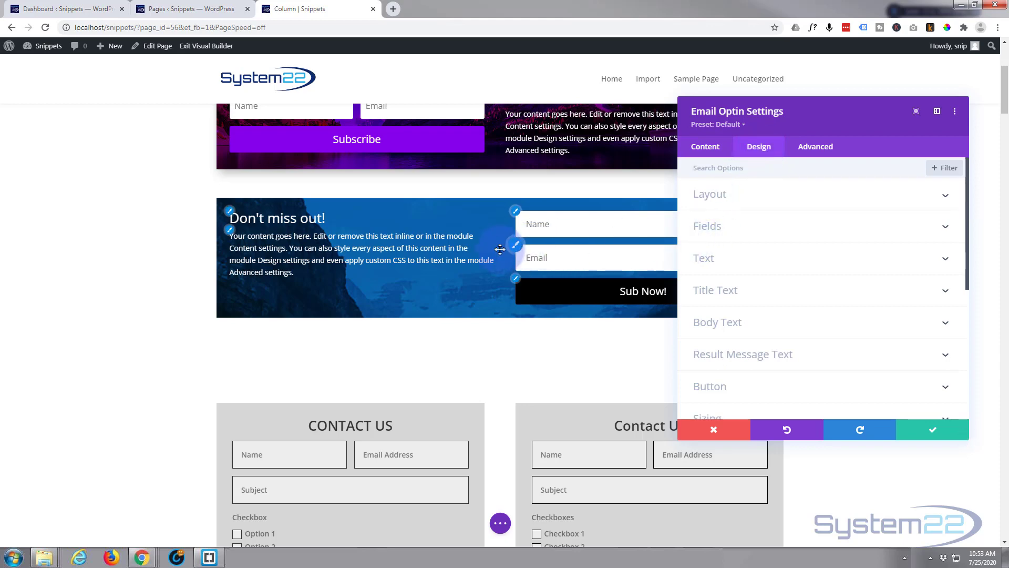
pyautogui.click(852, 196)
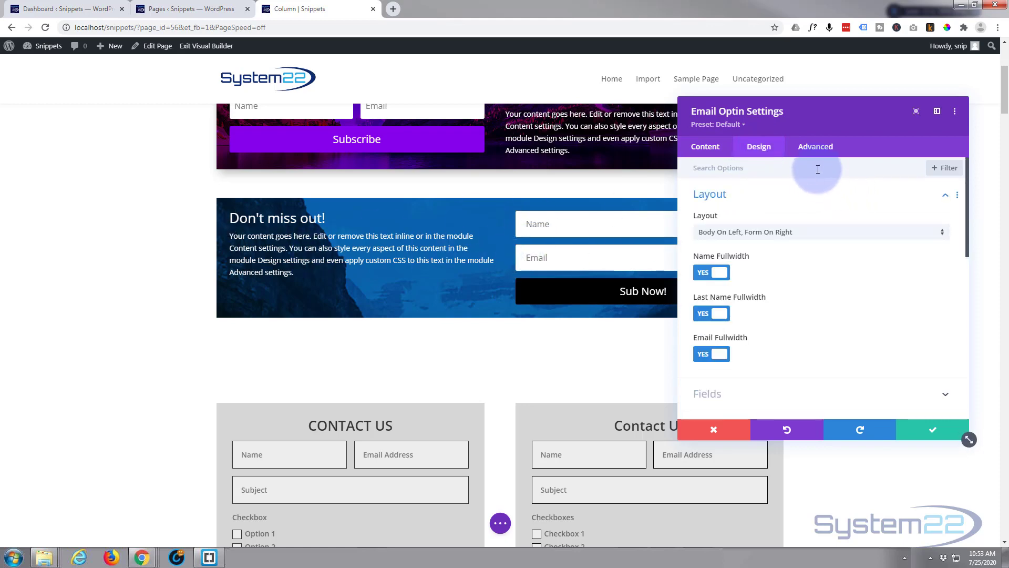
# - Move the settings window below the optin so that the whole module is in view
pyautogui.moveTo(828, 120); pyautogui.dragTo(465, 336)
pyautogui.scroll(-2, 445, 341)
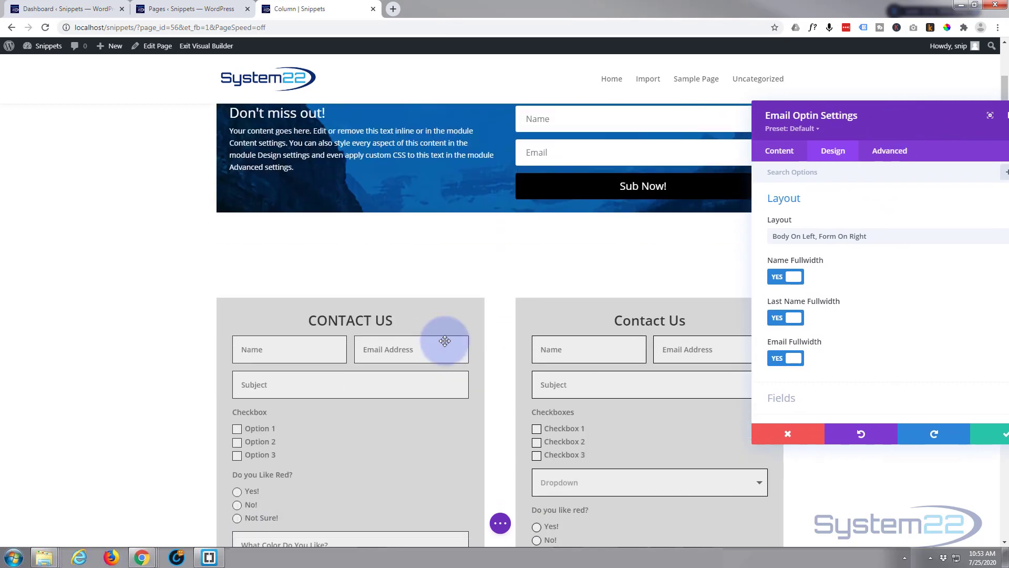
pyautogui.scroll(1, 445, 342)
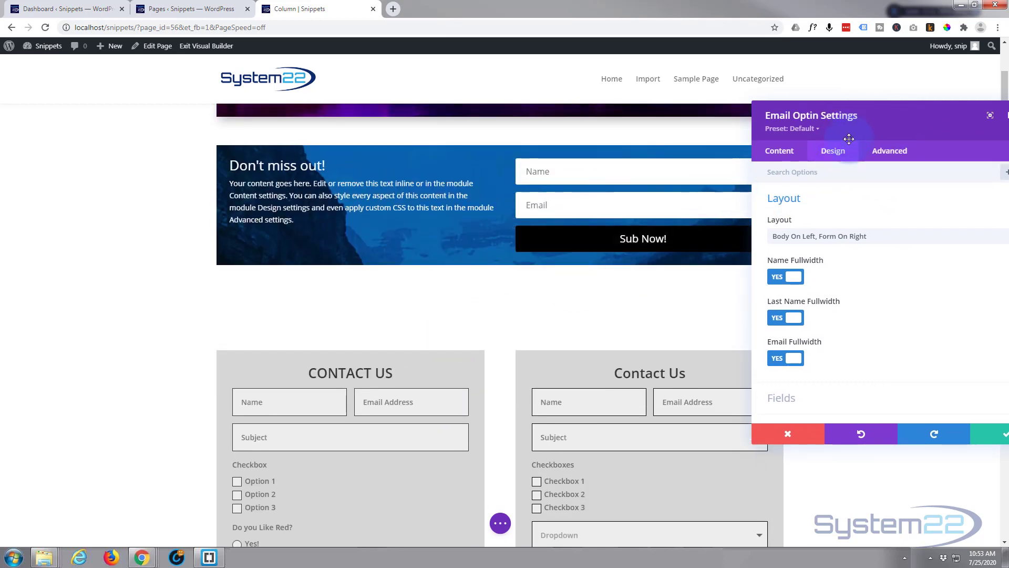
pyautogui.moveTo(858, 118); pyautogui.dragTo(400, 298)
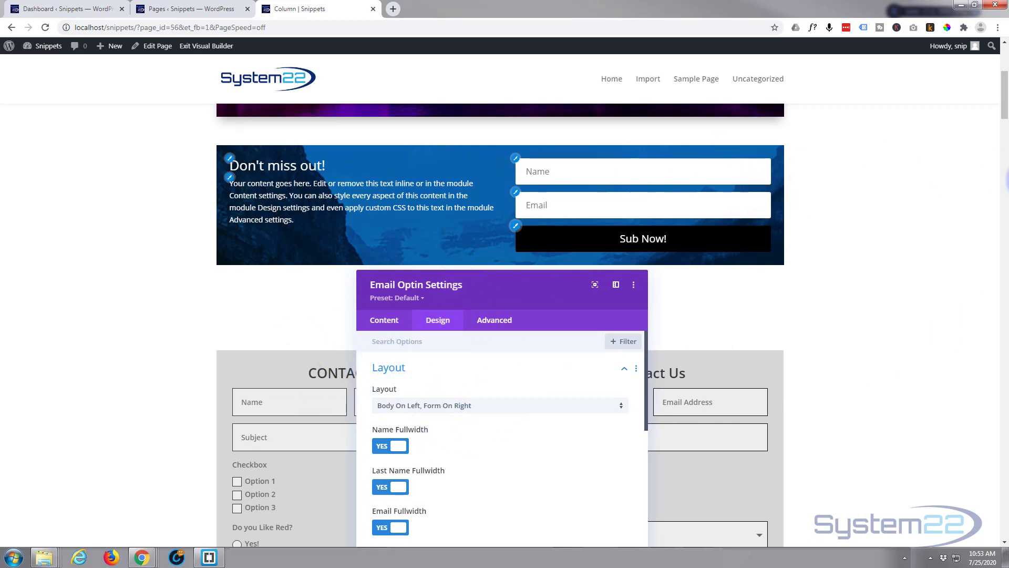
pyautogui.scroll(-1, 1004, 116)
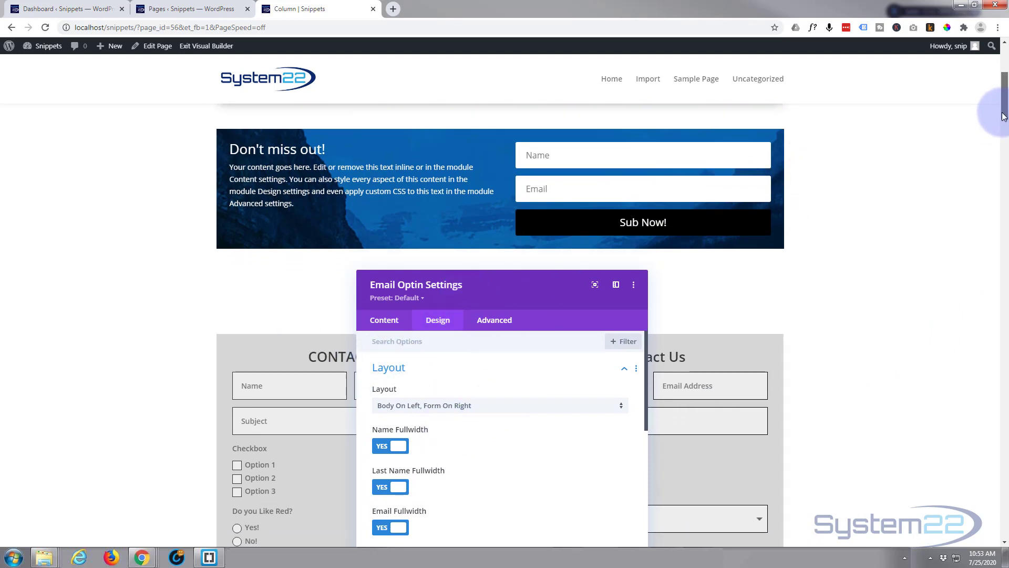
# - Try the right-left, top-bottom and bottom-top body and form layouts and return to Body On Left, Form On Right
pyautogui.click(522, 410)
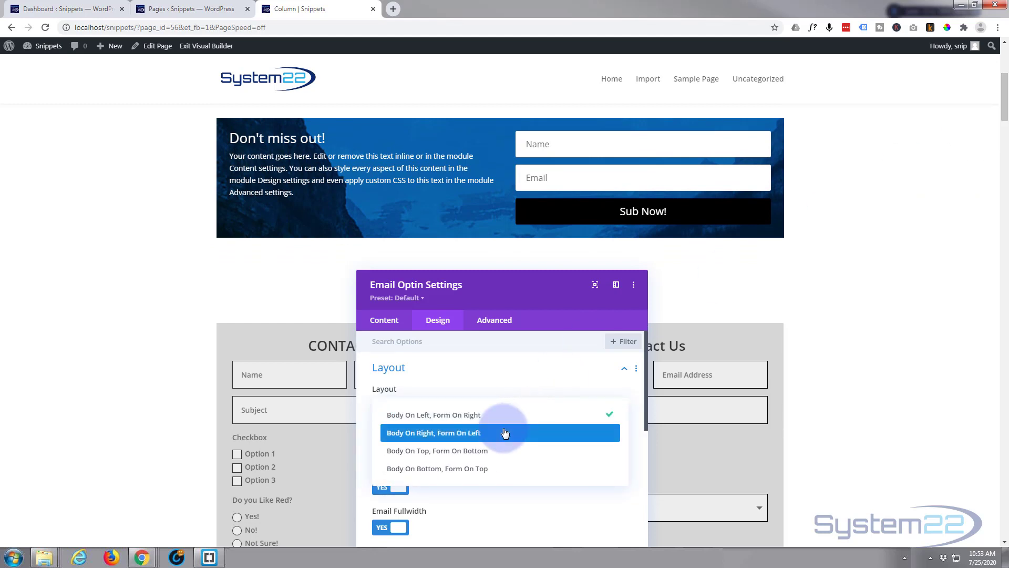
pyautogui.click(504, 433)
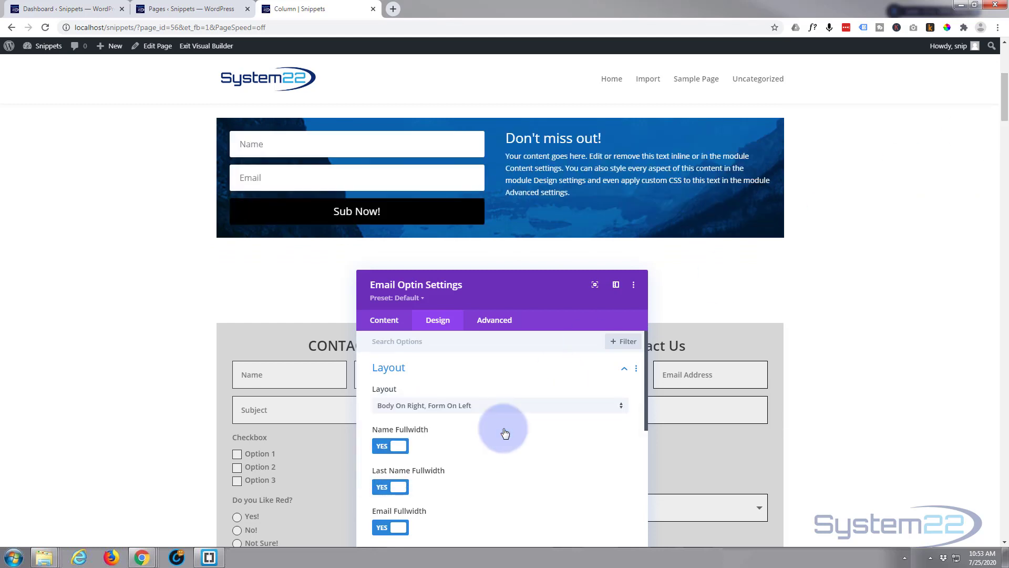
pyautogui.click(522, 410)
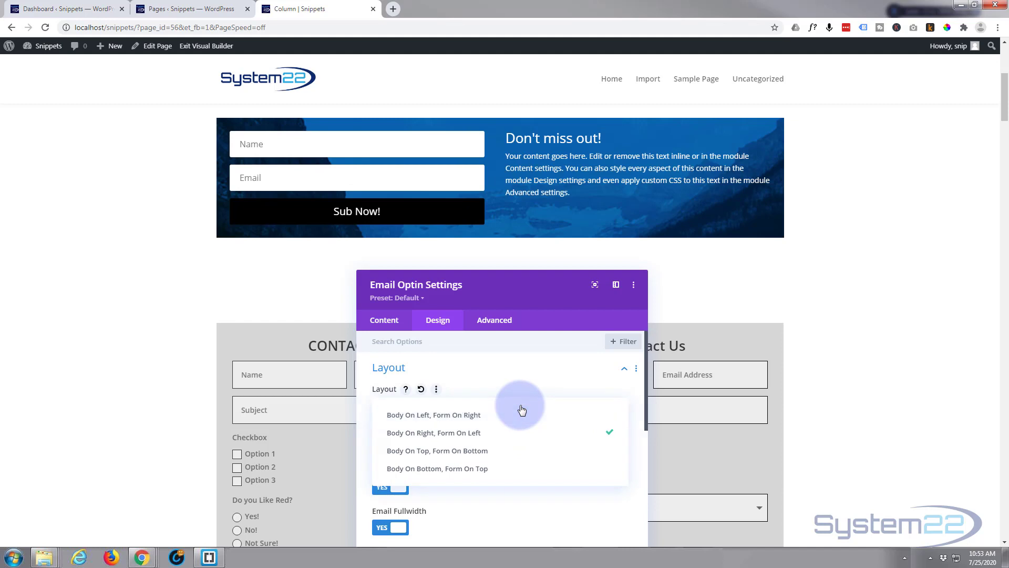
pyautogui.click(514, 451)
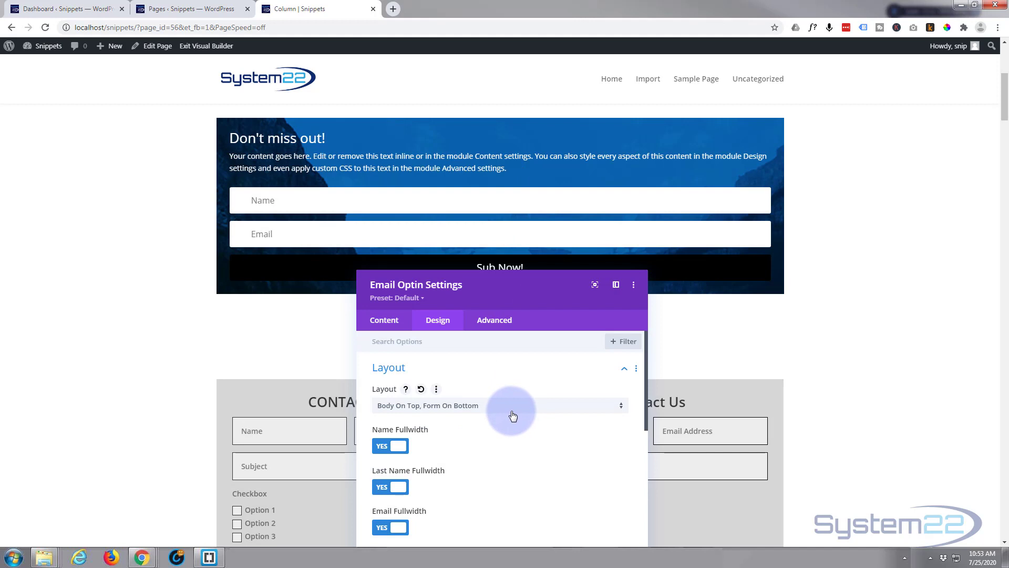
pyautogui.click(512, 415)
pyautogui.click(499, 468)
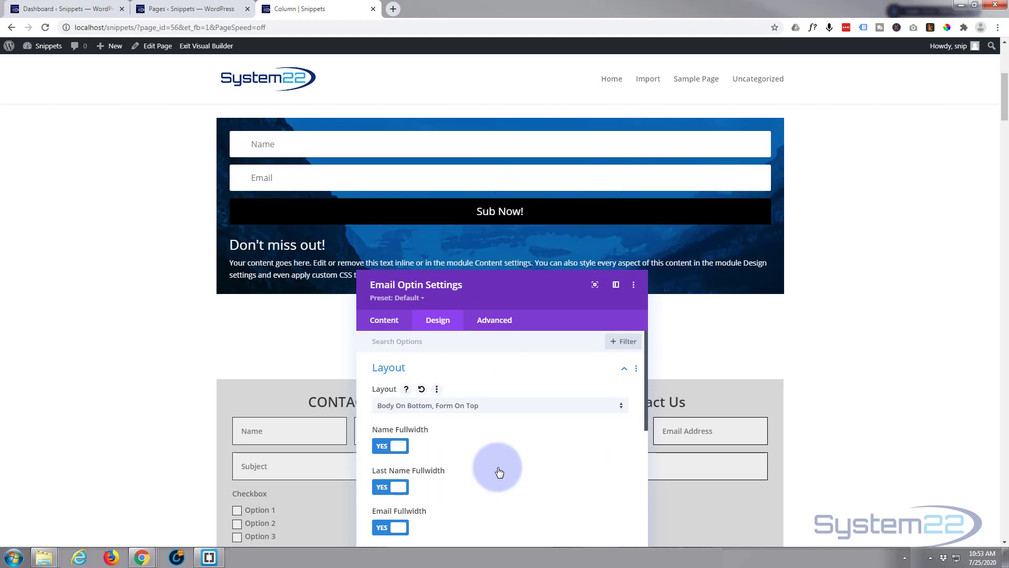
pyautogui.click(507, 406)
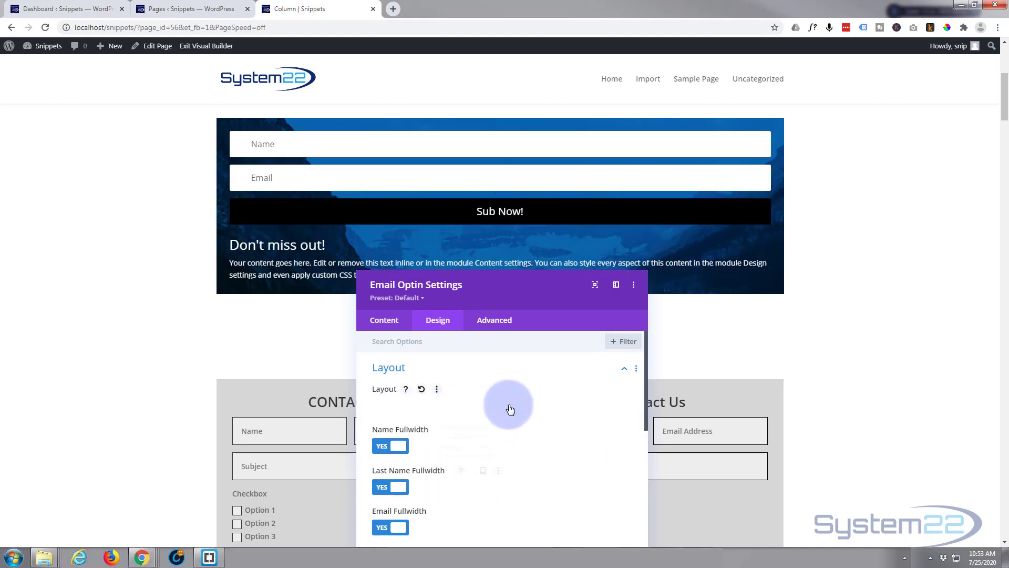
pyautogui.click(472, 421)
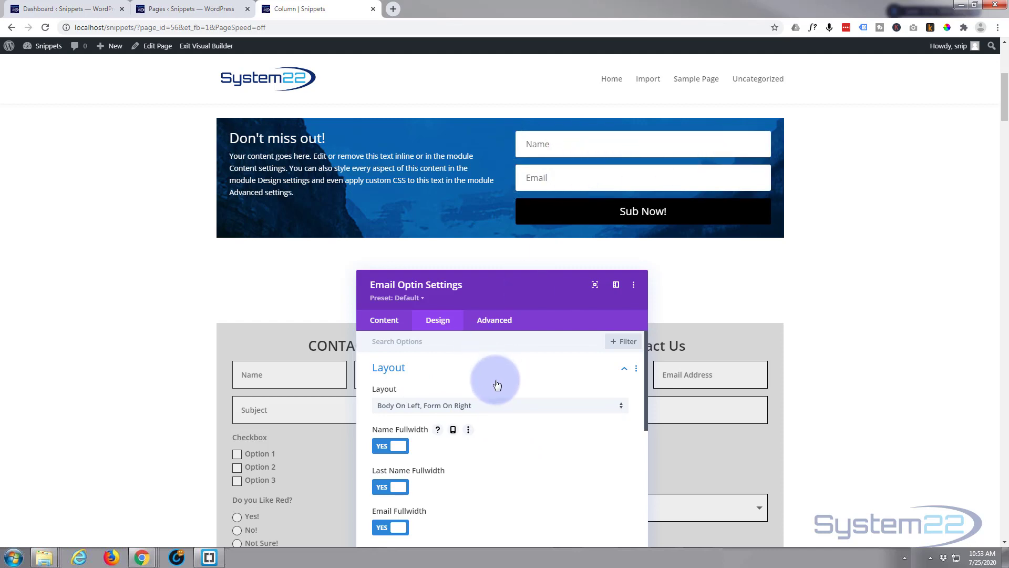
# - Turn off Name Fullwidth and Email Fullwidth to place the two fields side by side
pyautogui.scroll(-1, 497, 385)
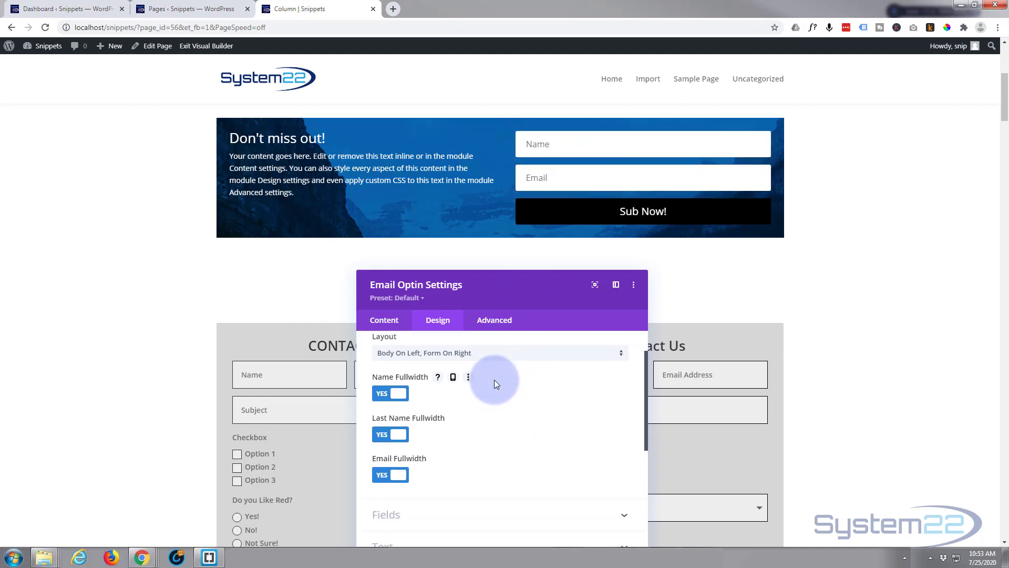
pyautogui.click(385, 398)
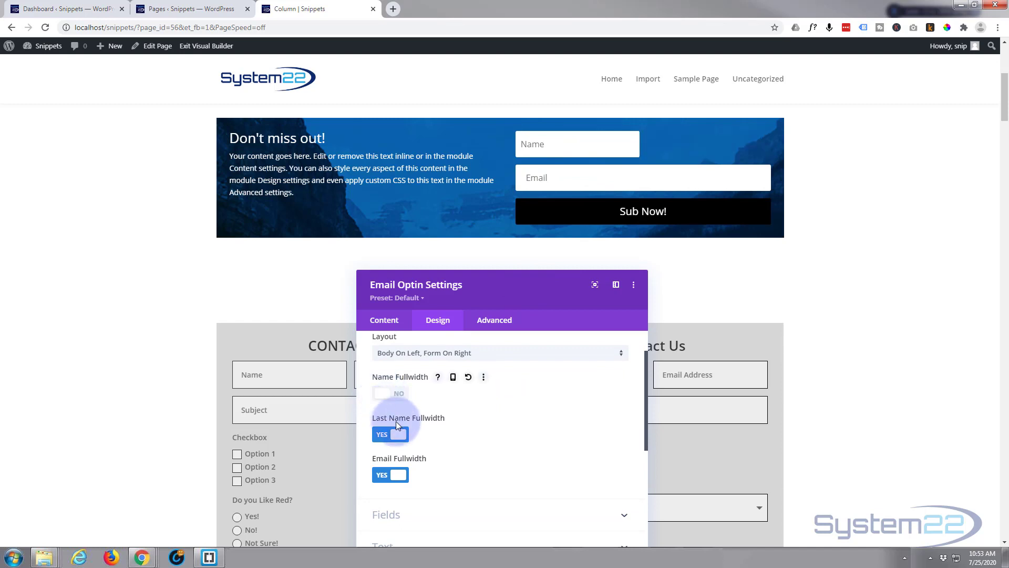
pyautogui.click(389, 444)
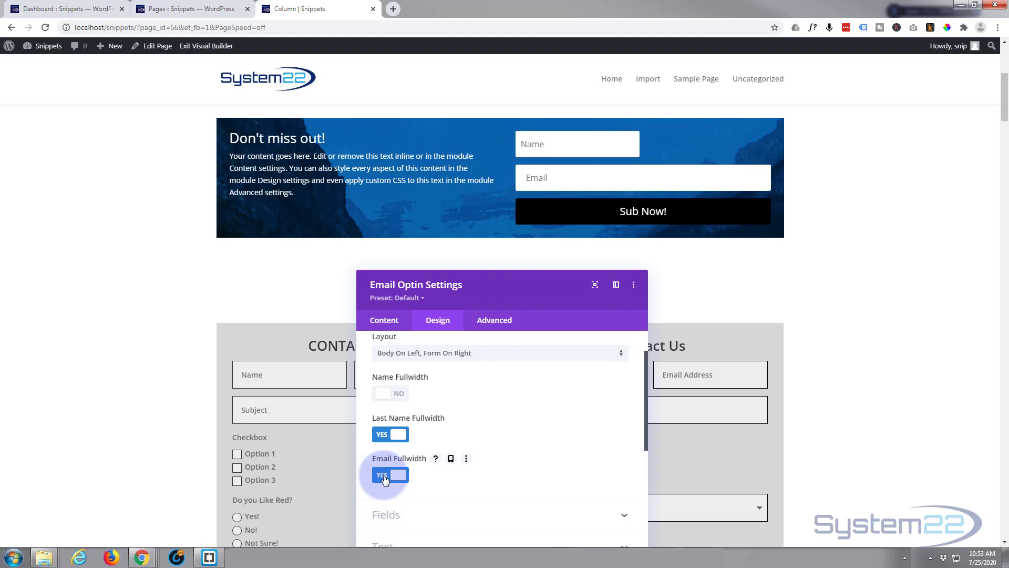
pyautogui.click(384, 476)
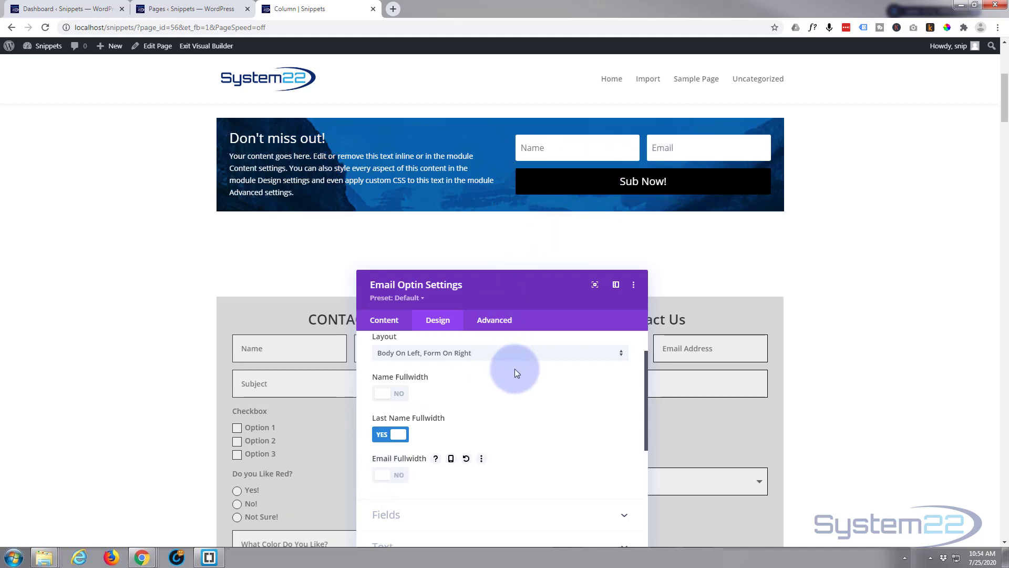
# - Try orange #e09900 as the Fields Background Color and set it to white instead
pyautogui.scroll(-1, 515, 368)
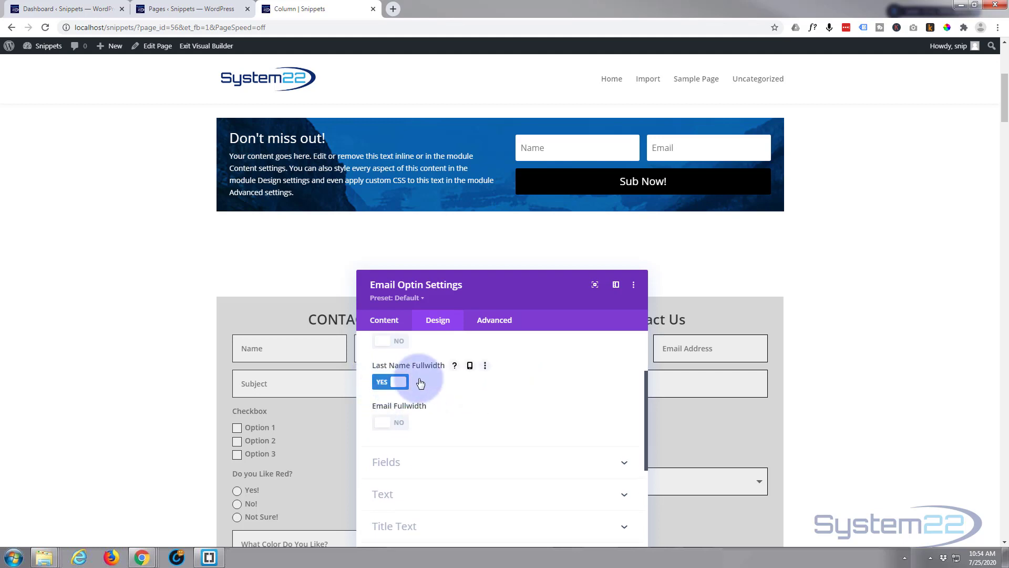
pyautogui.scroll(-1, 475, 375)
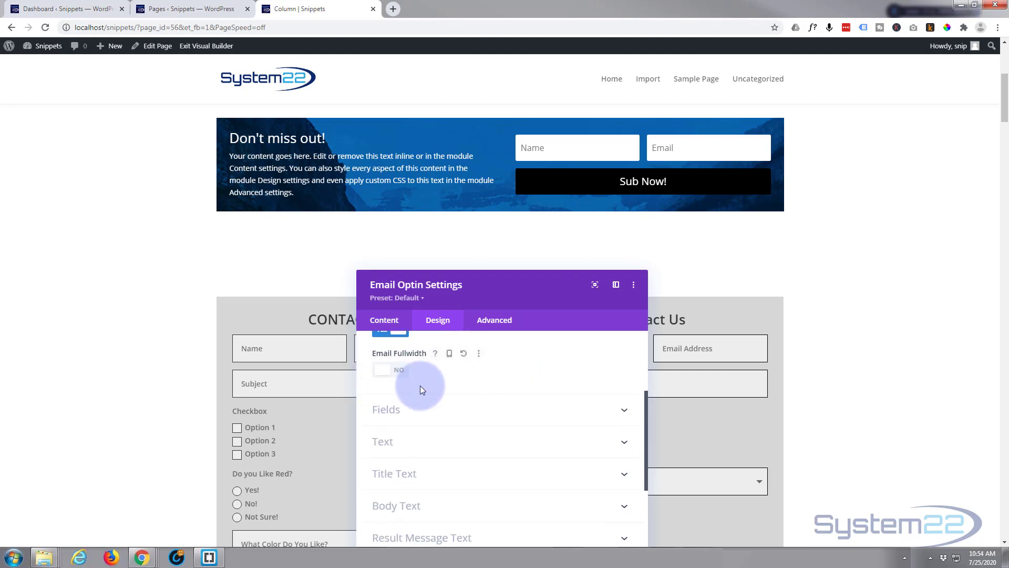
pyautogui.click(473, 410)
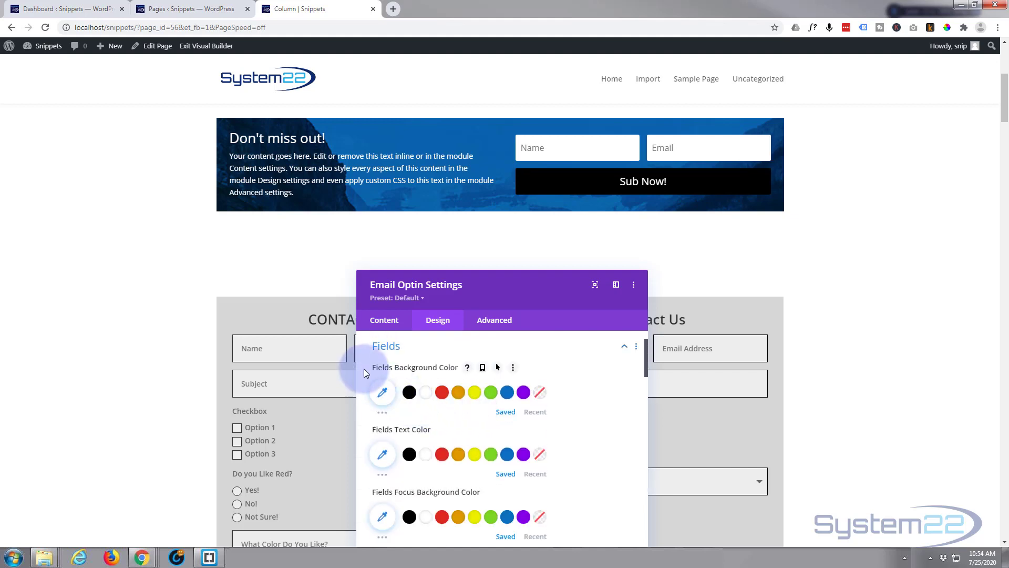
pyautogui.click(458, 395)
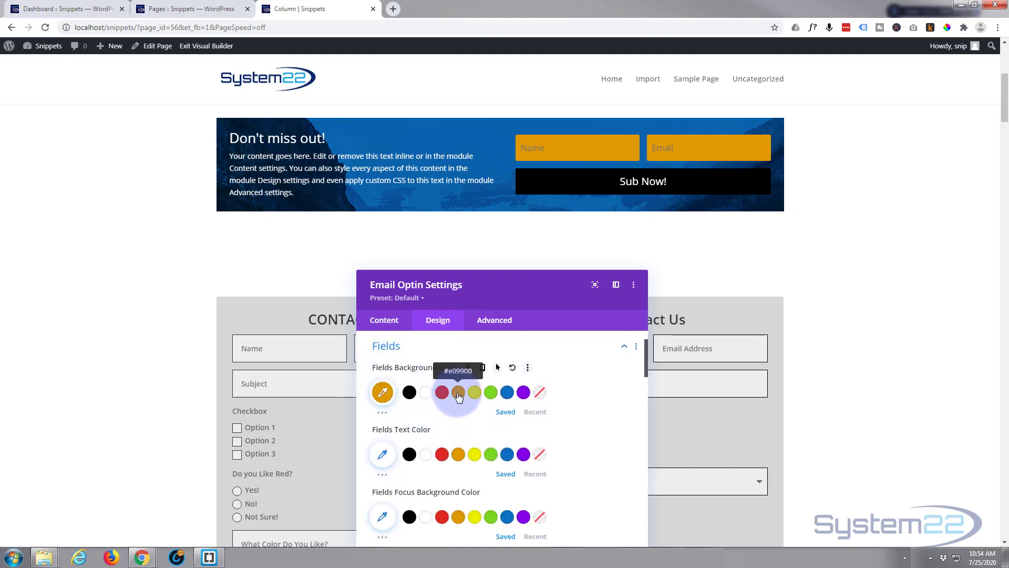
pyautogui.click(424, 394)
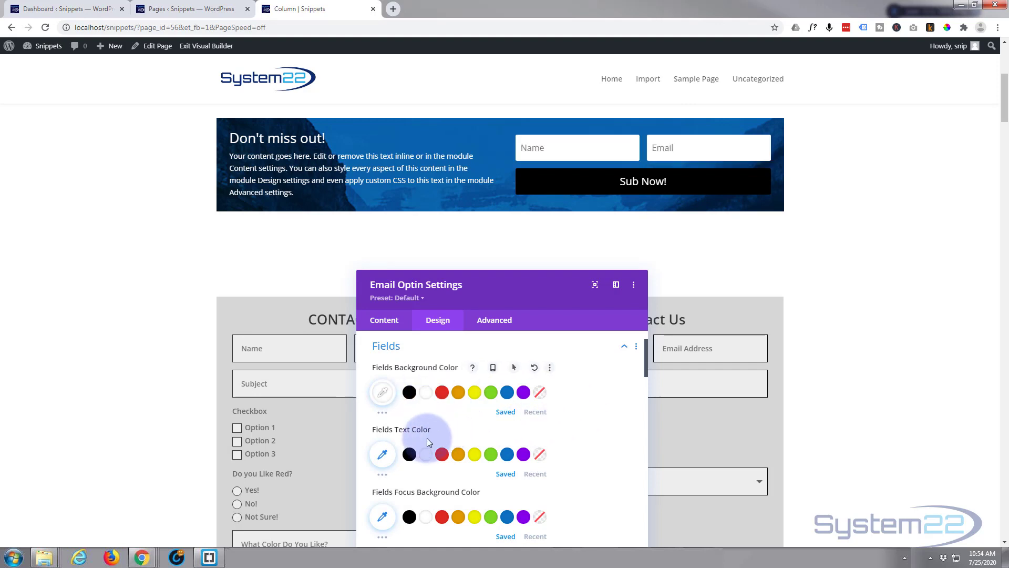
pyautogui.scroll(-1, 547, 430)
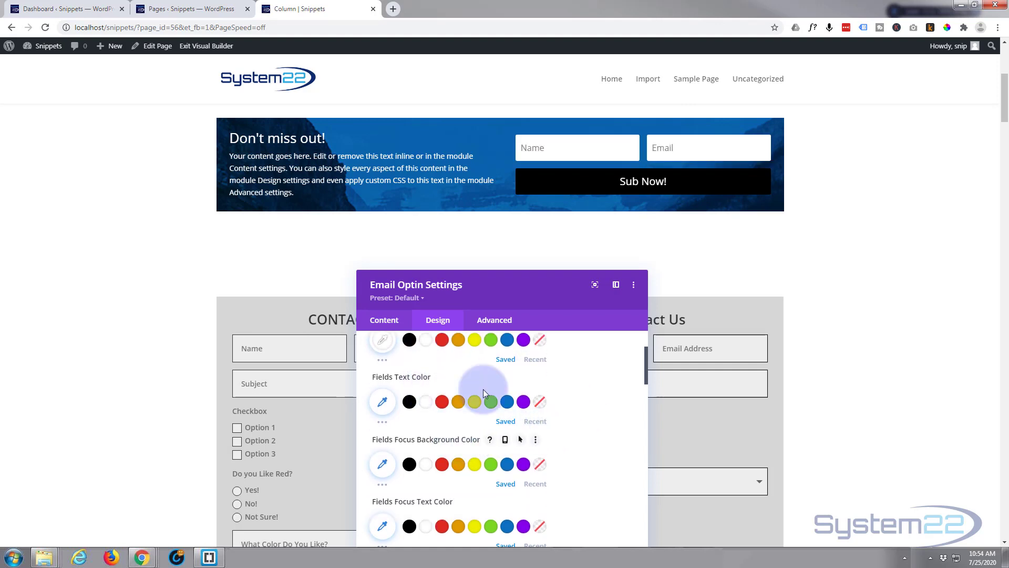
# - Try light blue as the Fields Focus Background Color, test it in the Name field, and set the color to white instead
pyautogui.click(578, 148)
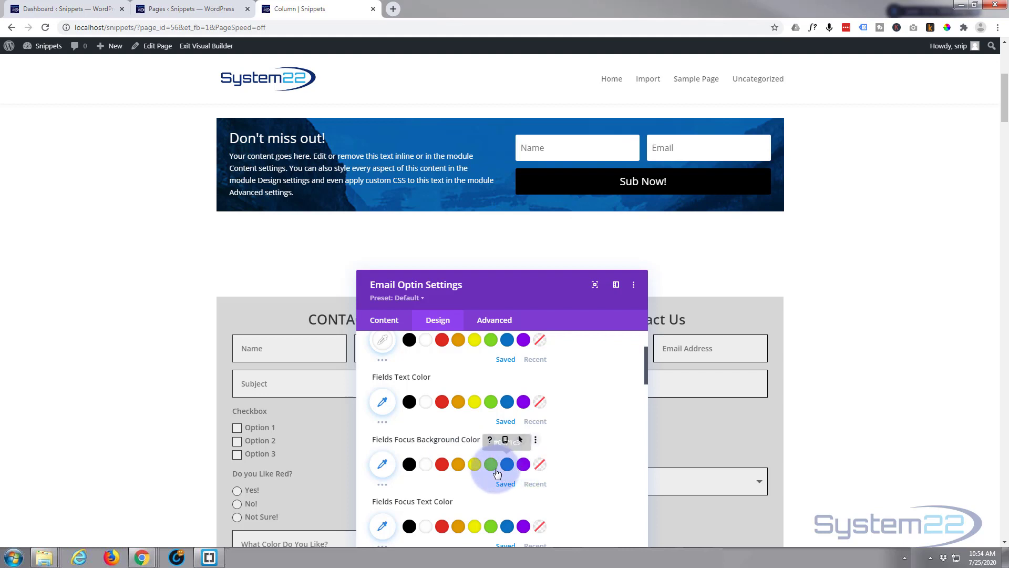
pyautogui.click(381, 485)
pyautogui.scroll(-2, 391, 473)
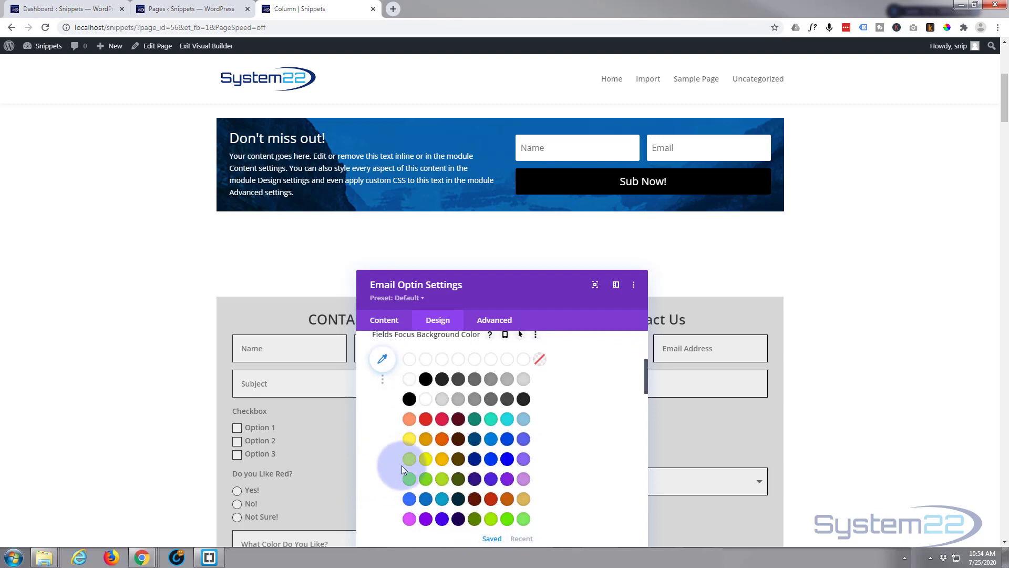
pyautogui.click(524, 419)
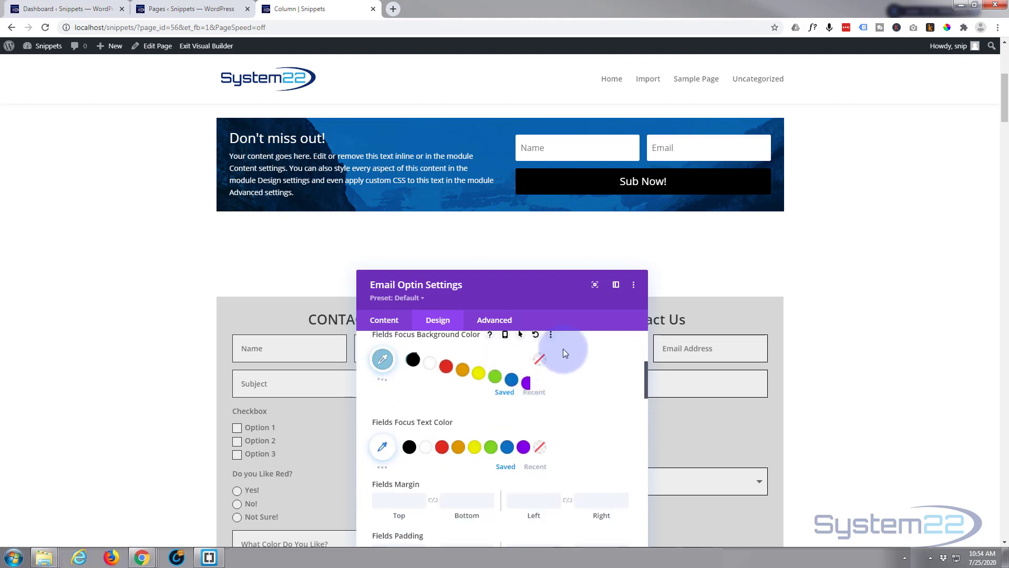
pyautogui.click(573, 147)
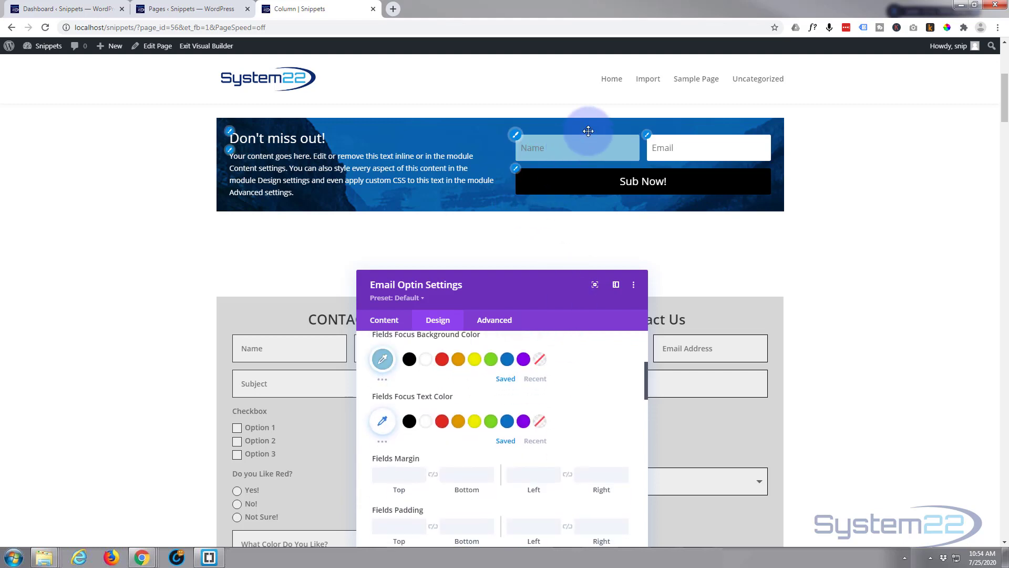
pyautogui.click(428, 360)
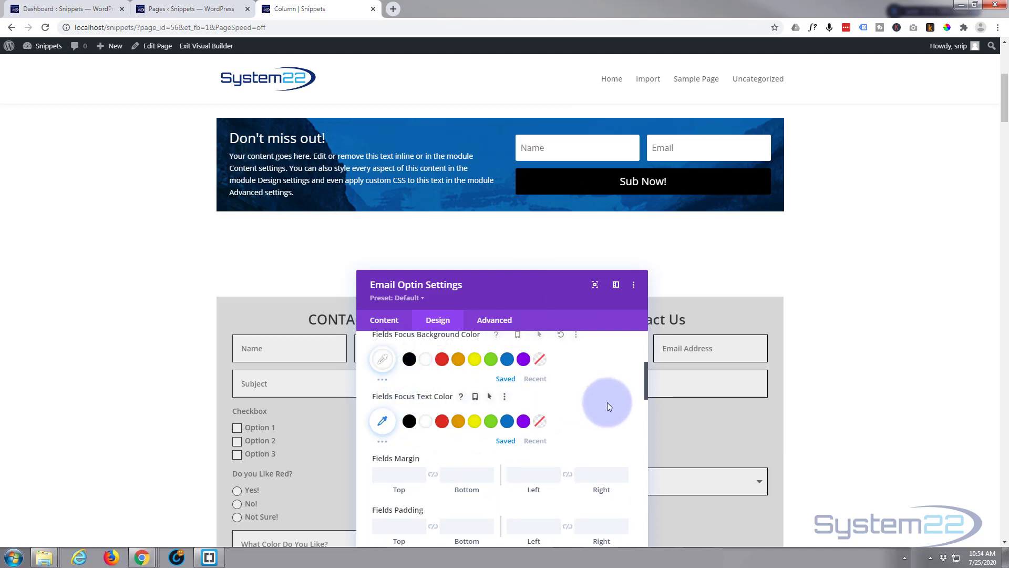
# - Try a linked Fields Margin of 20px for top and bottom, and clear it again
pyautogui.scroll(-1, 607, 402)
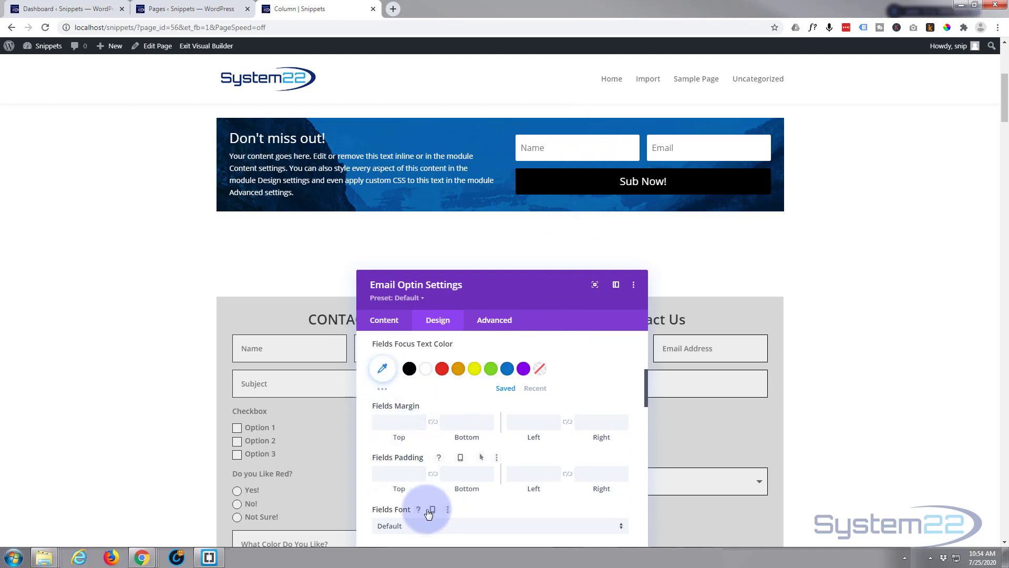
pyautogui.scroll(-1, 428, 512)
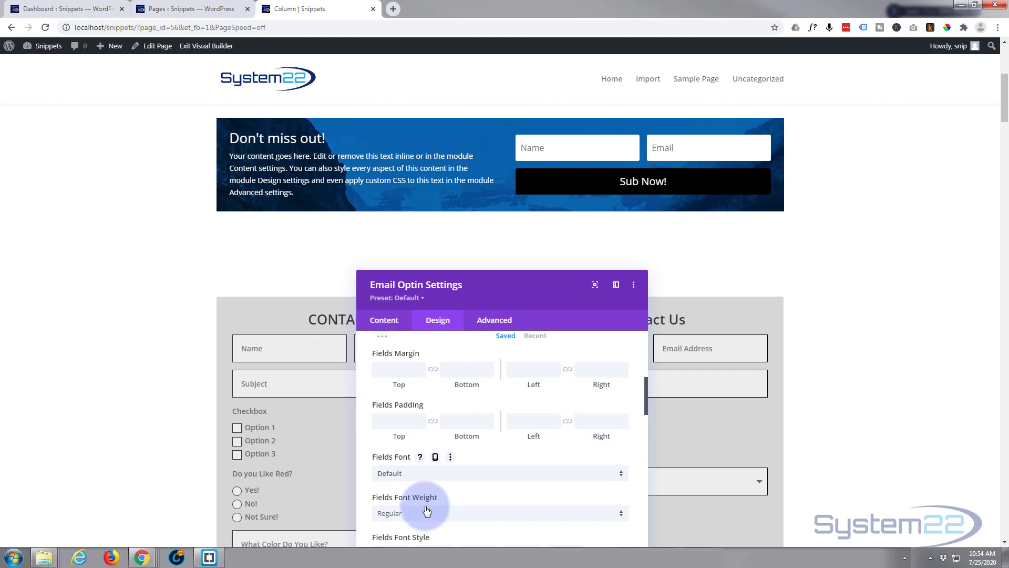
pyautogui.click(388, 367)
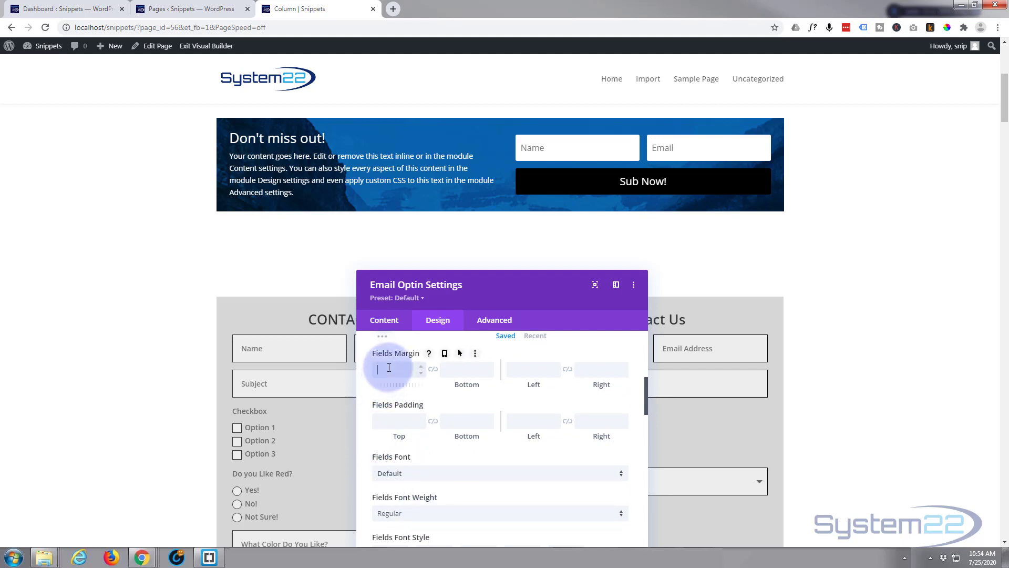
pyautogui.write('20')
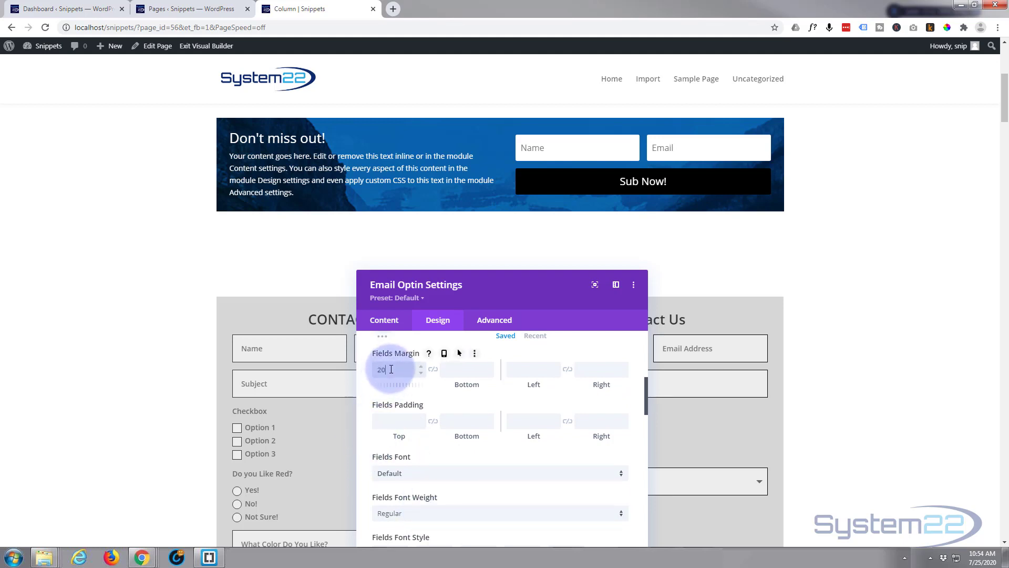
pyautogui.click(432, 370)
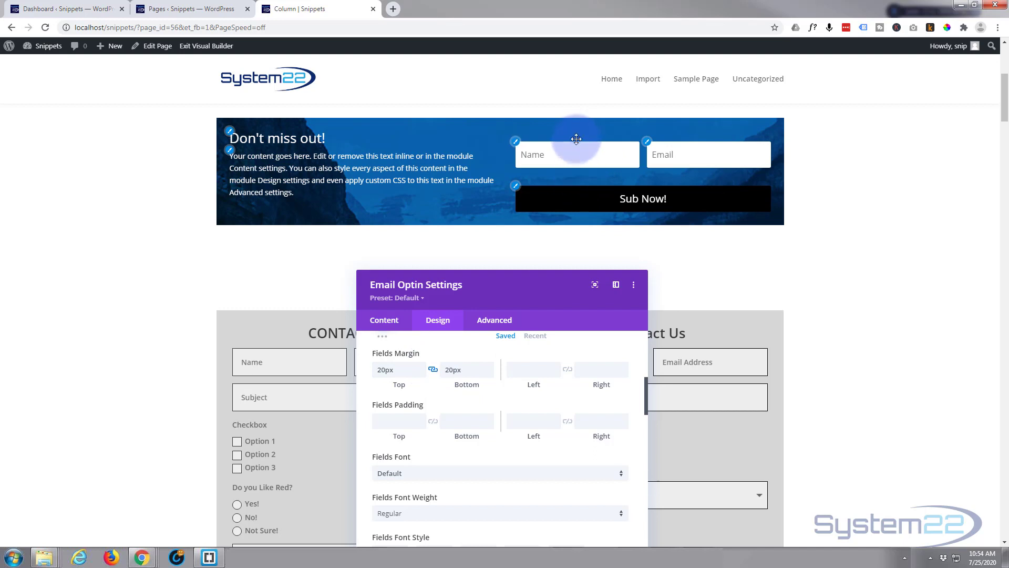
pyautogui.moveTo(399, 370); pyautogui.dragTo(363, 375)
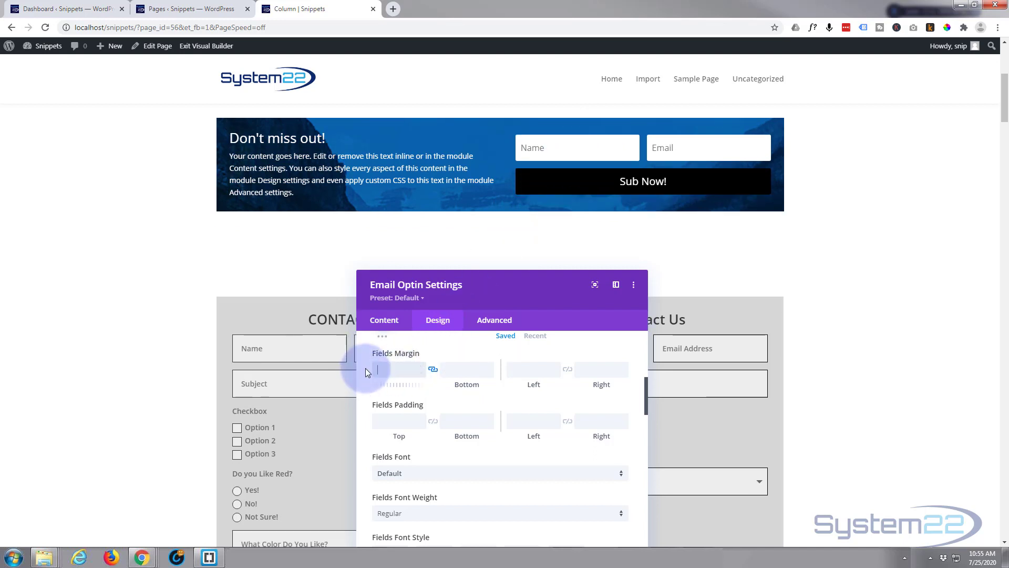
# - Try a linked Fields Padding of 20px for top and bottom, and clear both values again
pyautogui.click(389, 422)
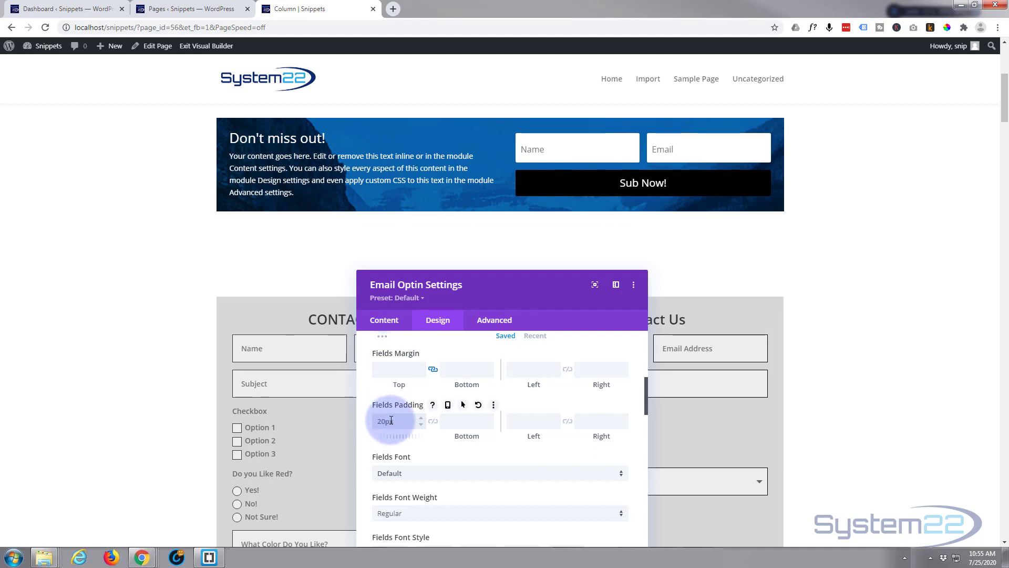
pyautogui.click(433, 422)
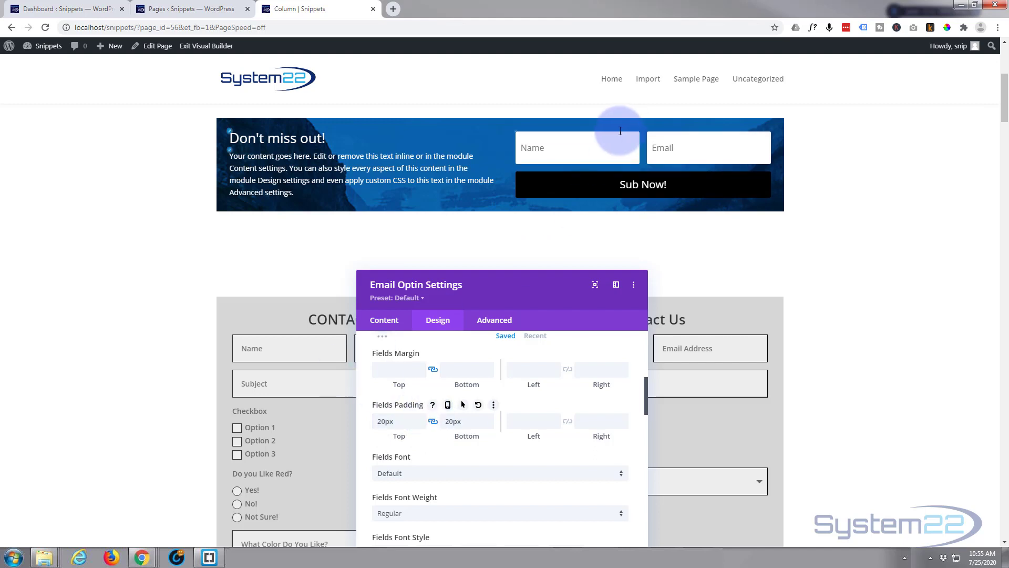
pyautogui.click(584, 152)
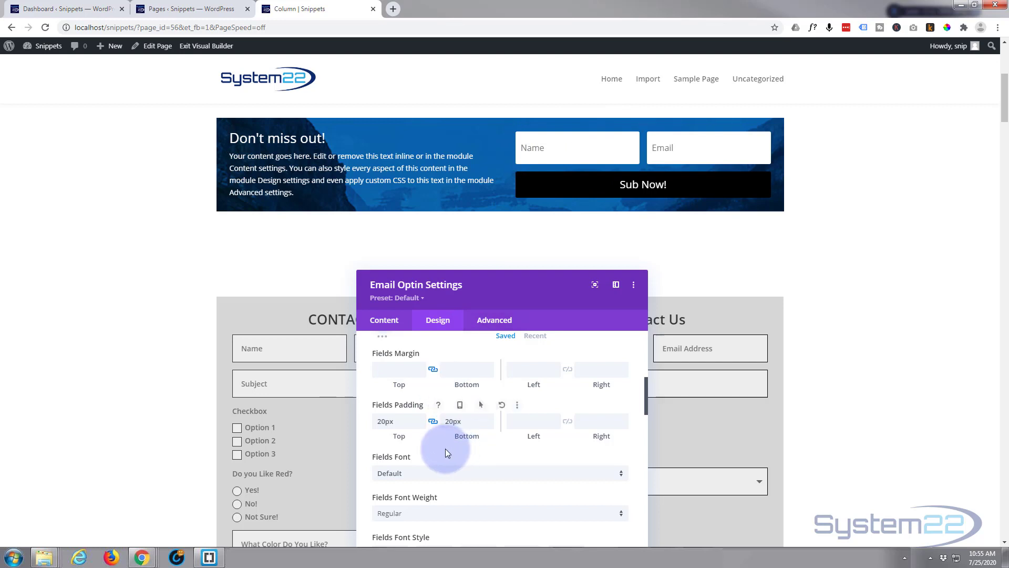
pyautogui.moveTo(465, 421); pyautogui.dragTo(438, 420)
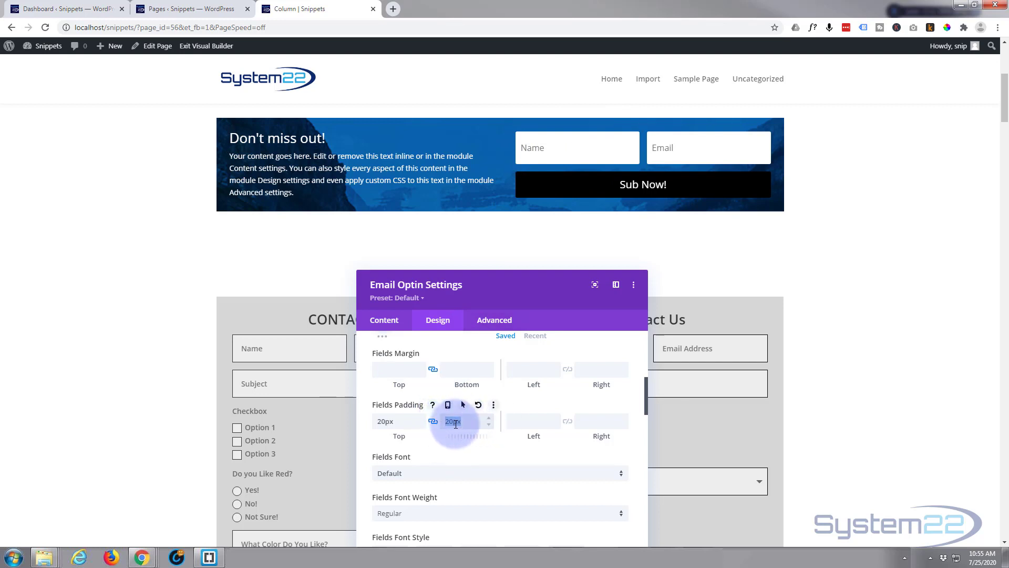
pyautogui.press('BackSpace')
pyautogui.click(394, 422)
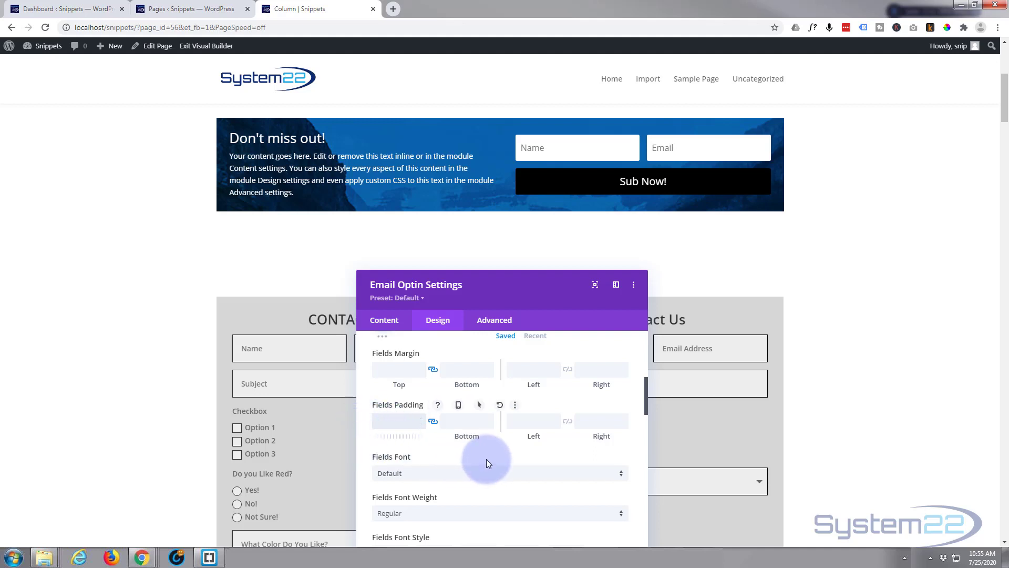
# - Try a purple Fields Border Color with a Fields Border Width of 3px
pyautogui.scroll(-1, 488, 457)
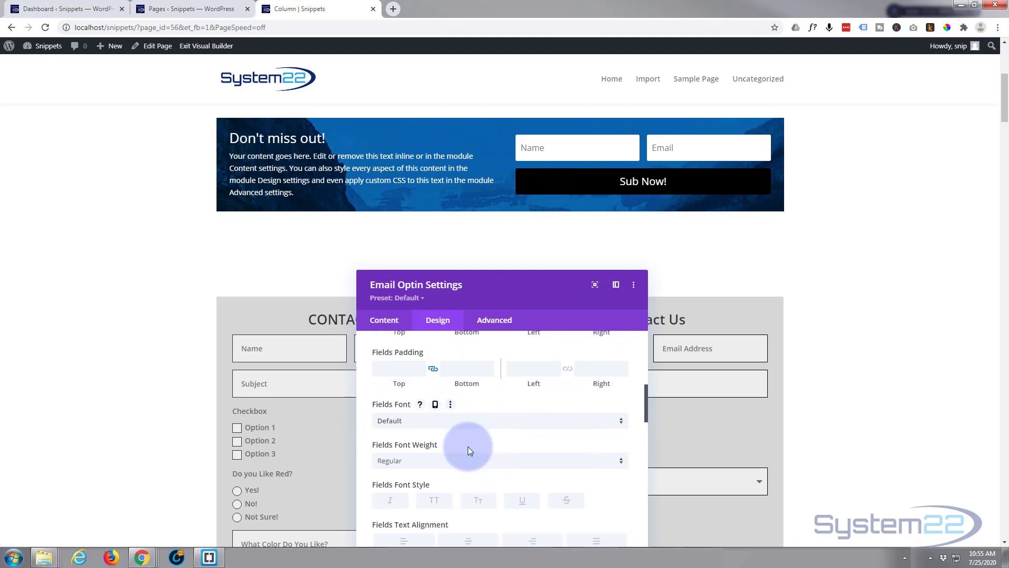
pyautogui.scroll(-1, 497, 457)
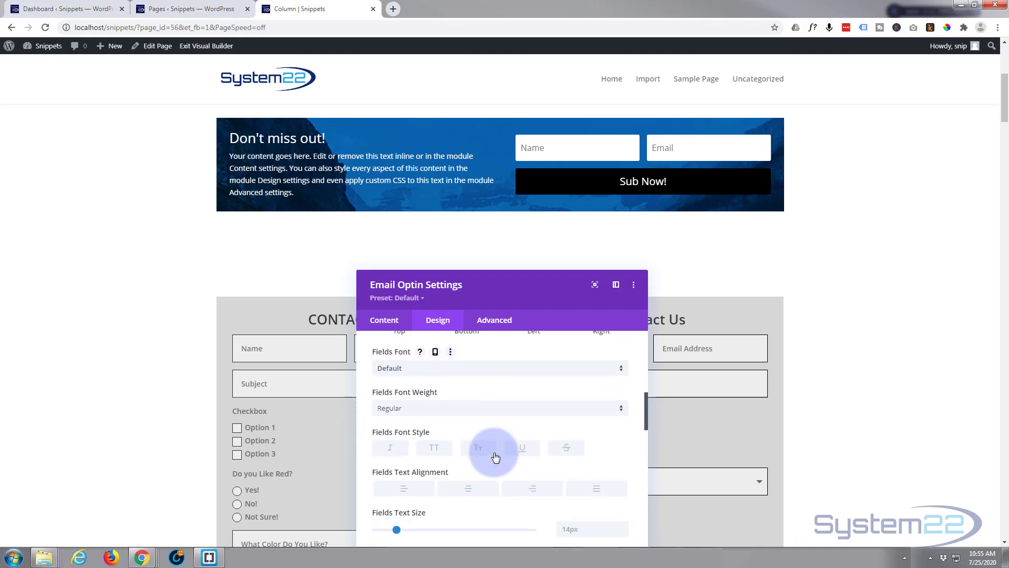
pyautogui.scroll(-1, 495, 456)
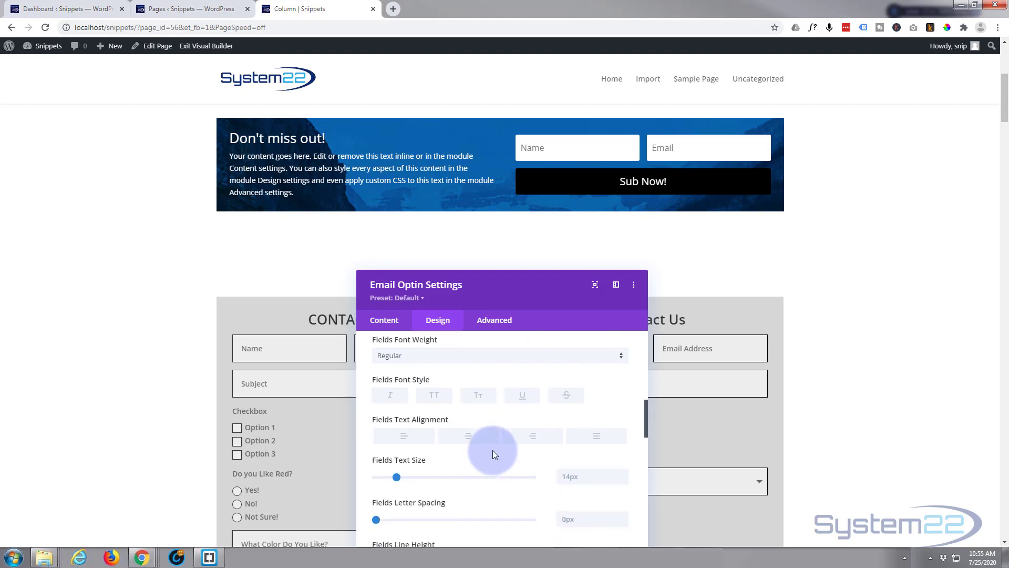
pyautogui.scroll(-4, 493, 451)
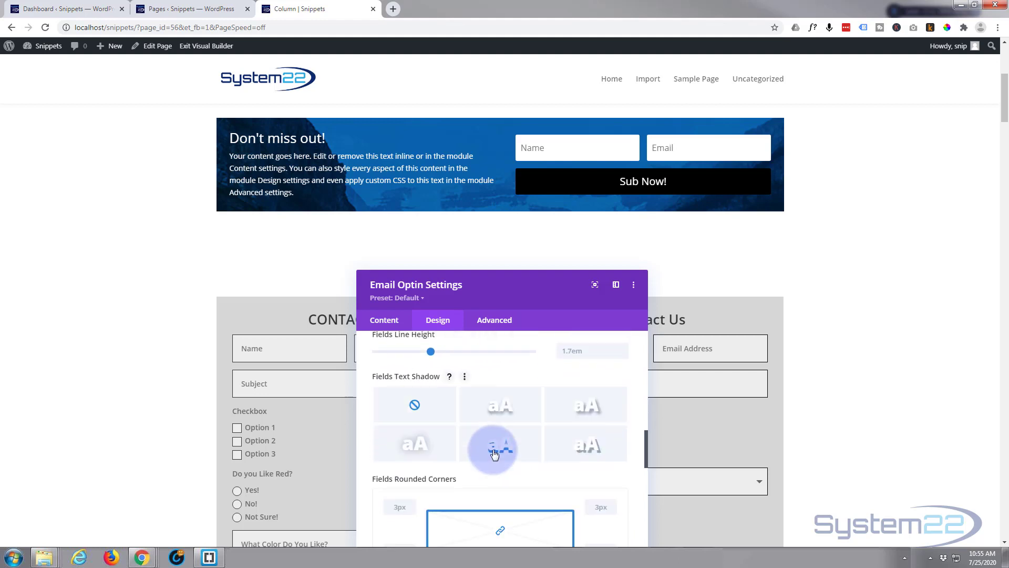
pyautogui.scroll(-5, 494, 453)
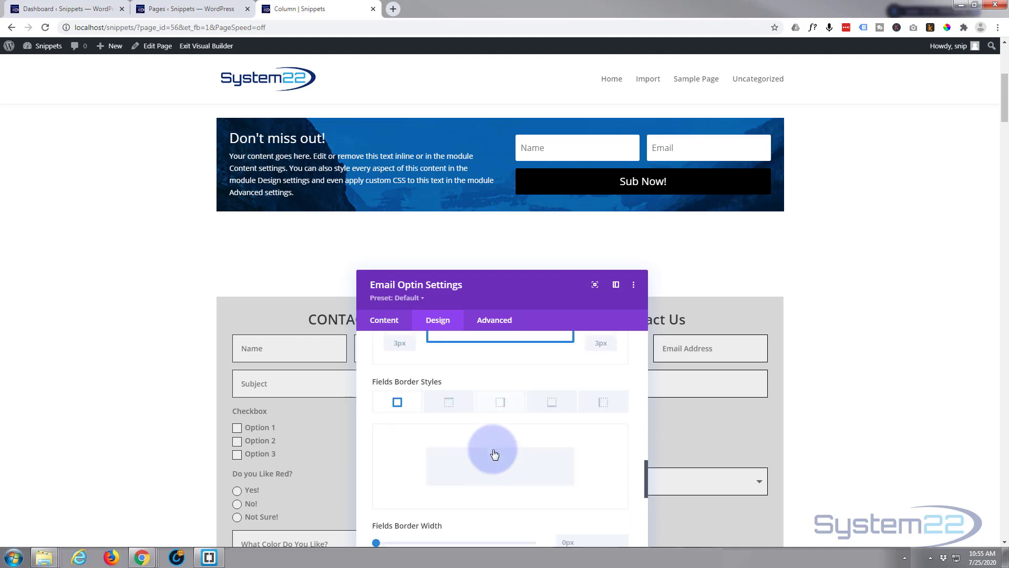
pyautogui.scroll(-2, 493, 450)
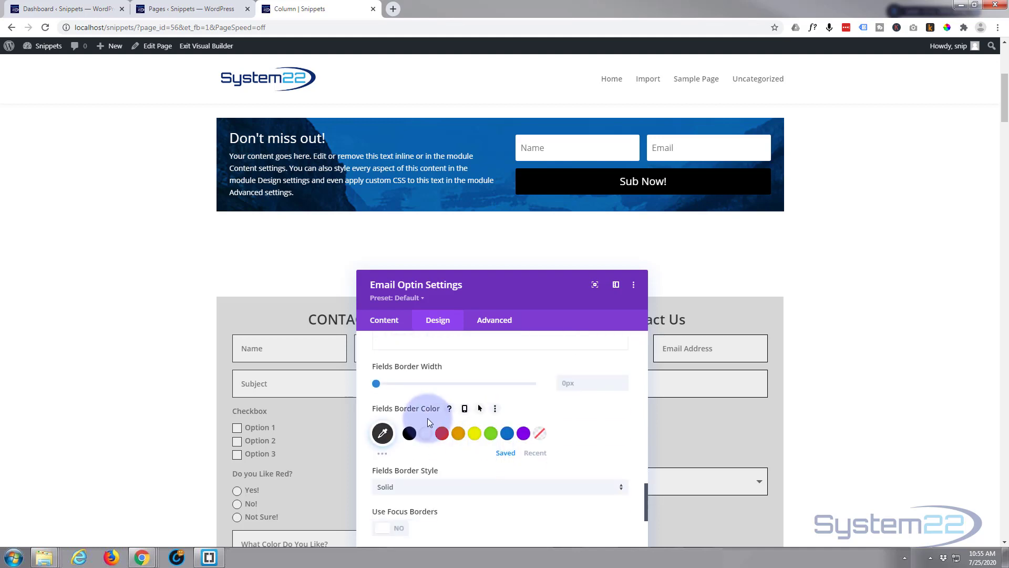
pyautogui.click(523, 434)
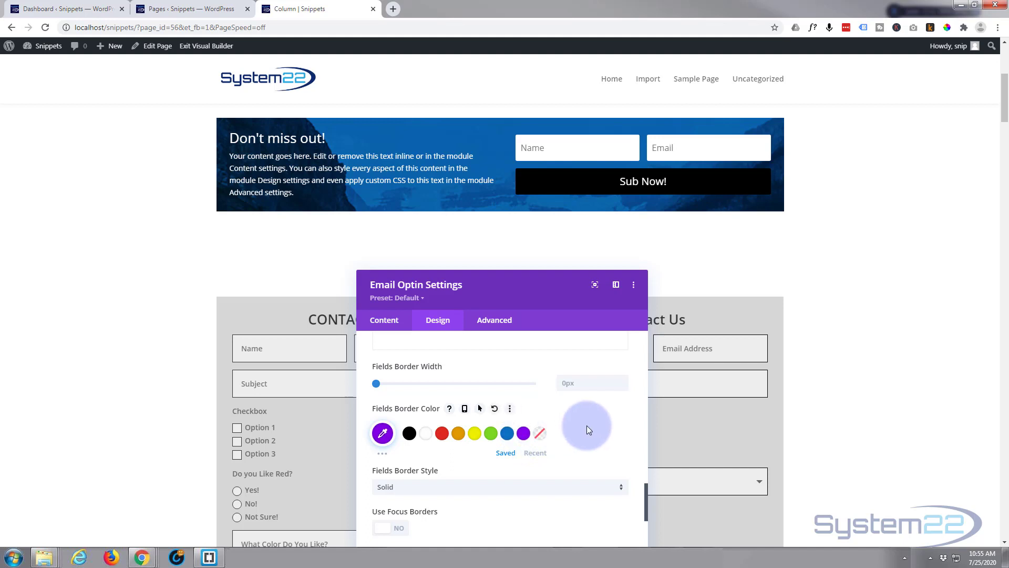
pyautogui.click(623, 379)
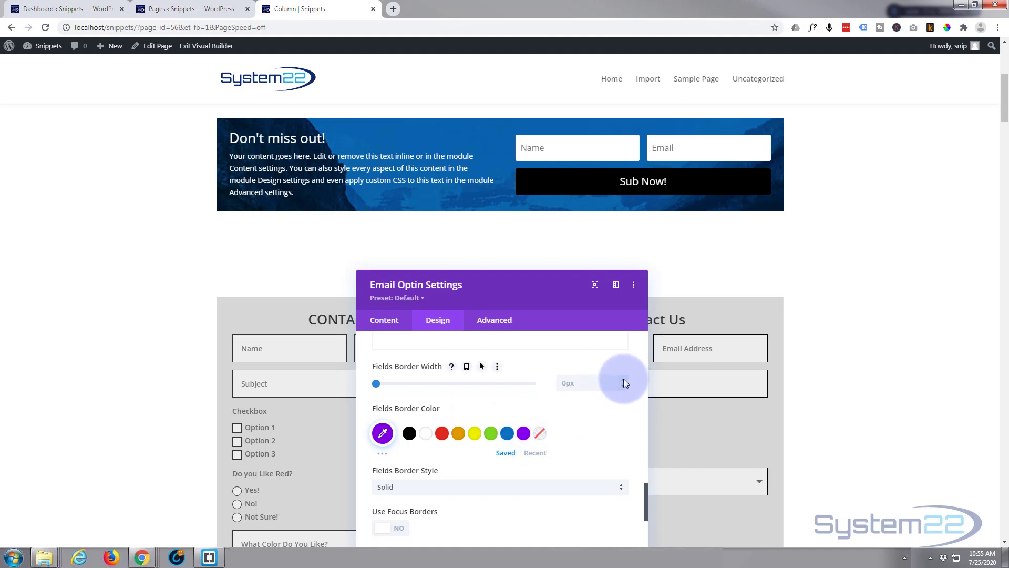
pyautogui.click(624, 380)
pyautogui.click(623, 381)
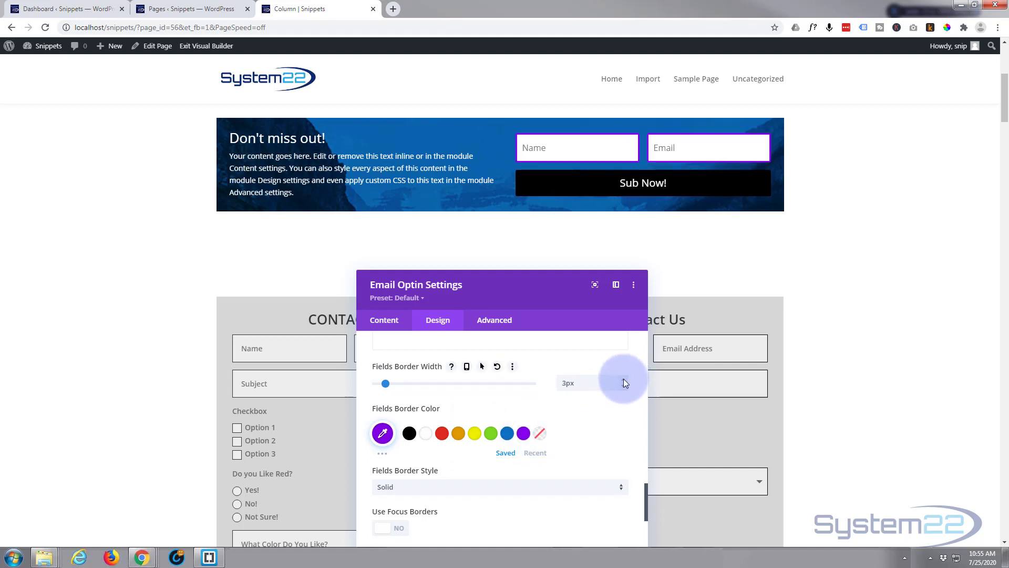
# - Try white and yellow as the Fields Border Color, keep yellow, and return the Fields Border Width to 0px
pyautogui.click(426, 435)
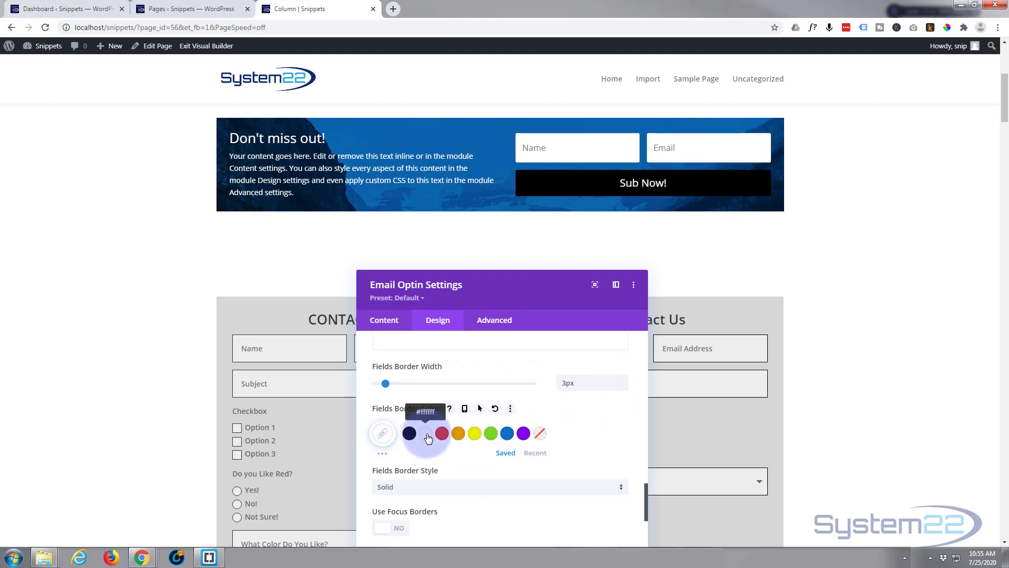
pyautogui.click(474, 434)
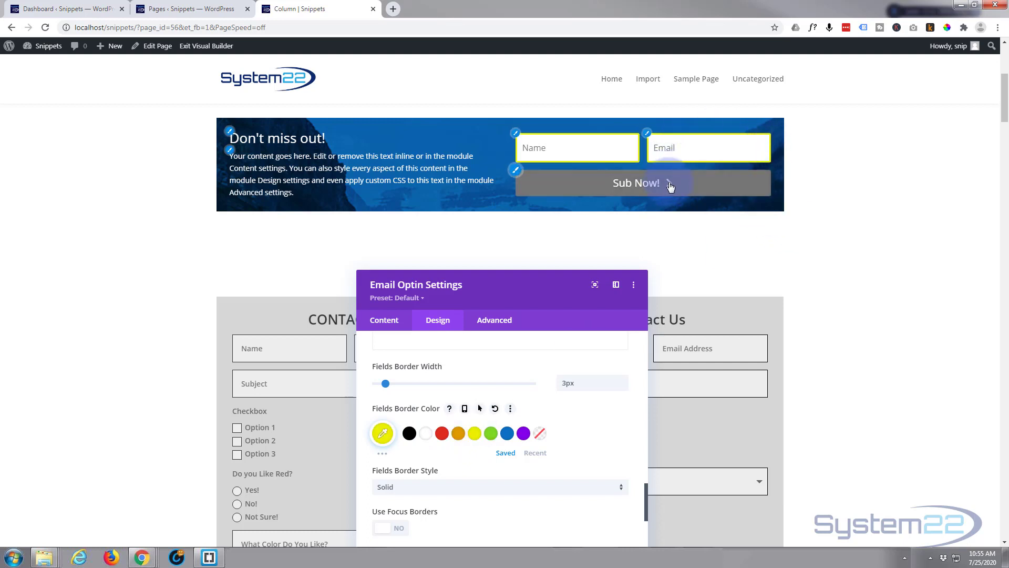
pyautogui.click(623, 387)
pyautogui.click(623, 387)
pyautogui.click(623, 387)
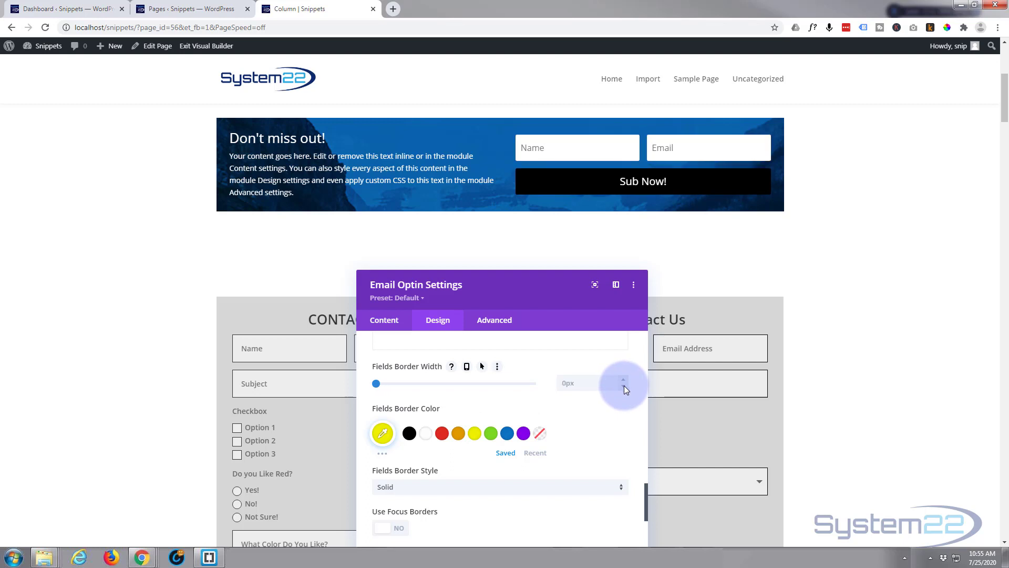
# - Turn on Use Focus Borders and set the Fields Focus Border Color to green #7cda24
pyautogui.scroll(-3, 596, 392)
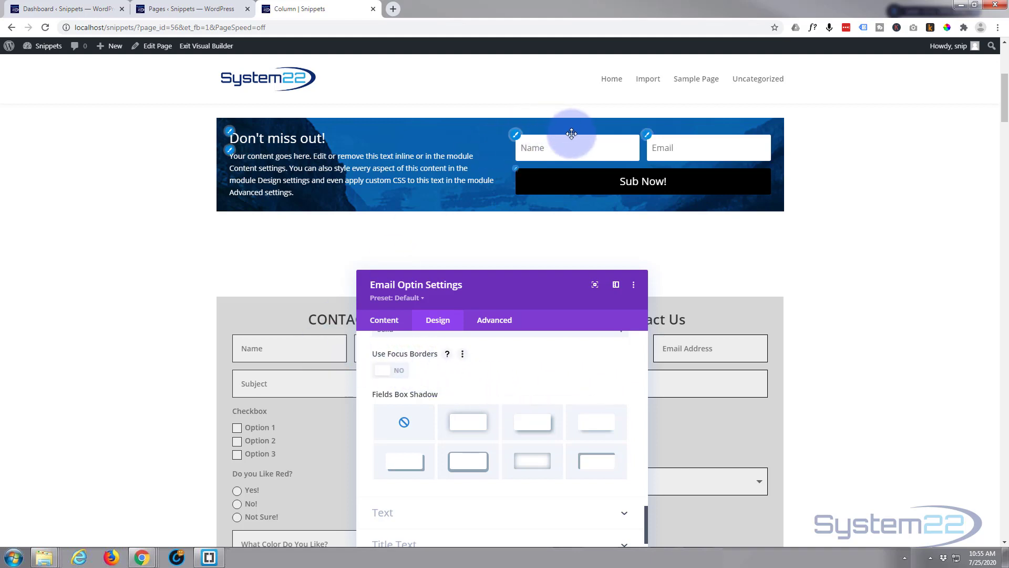
pyautogui.click(399, 372)
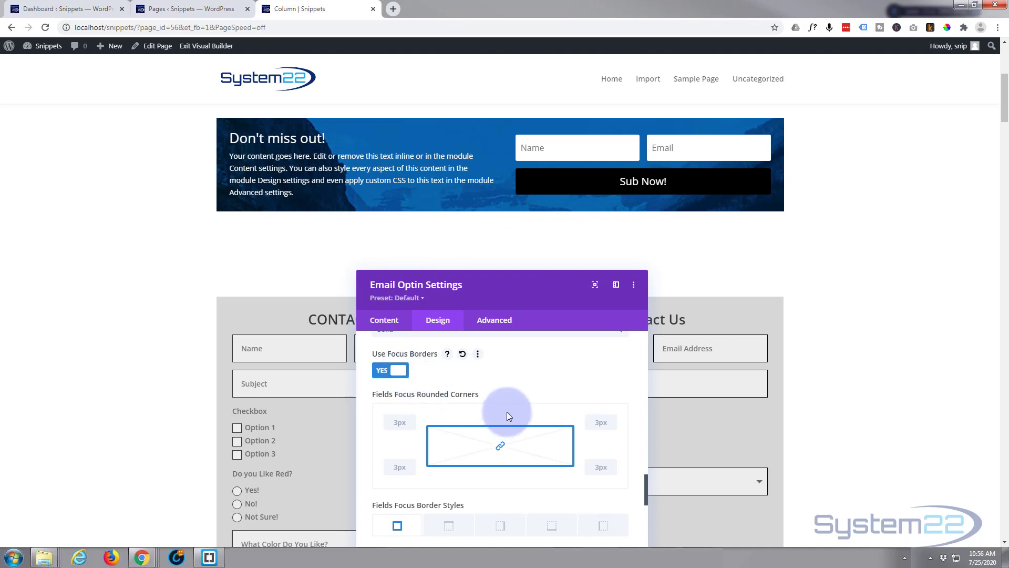
pyautogui.scroll(-5, 504, 411)
pyautogui.scroll(-3, 504, 411)
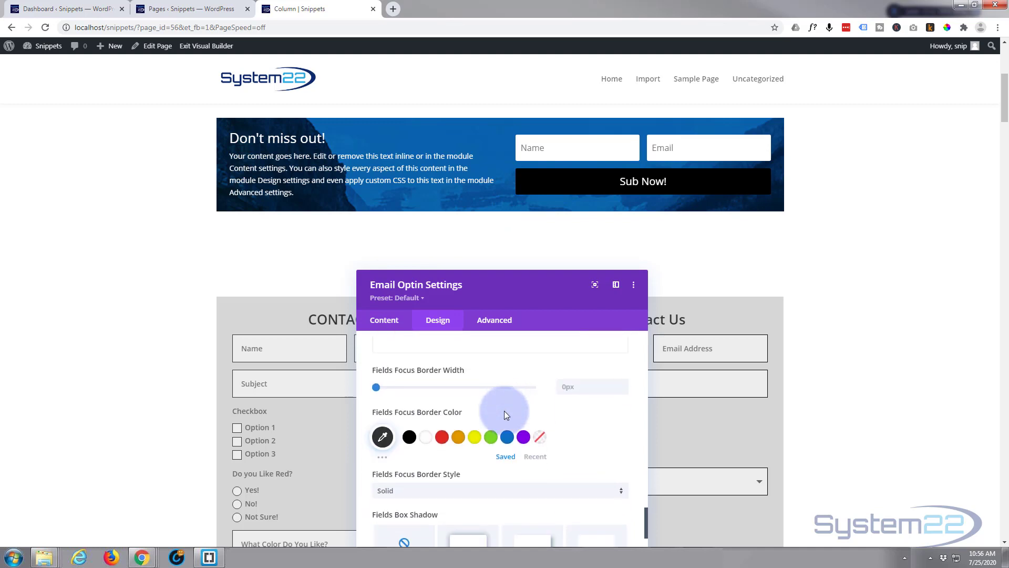
pyautogui.scroll(2, 463, 412)
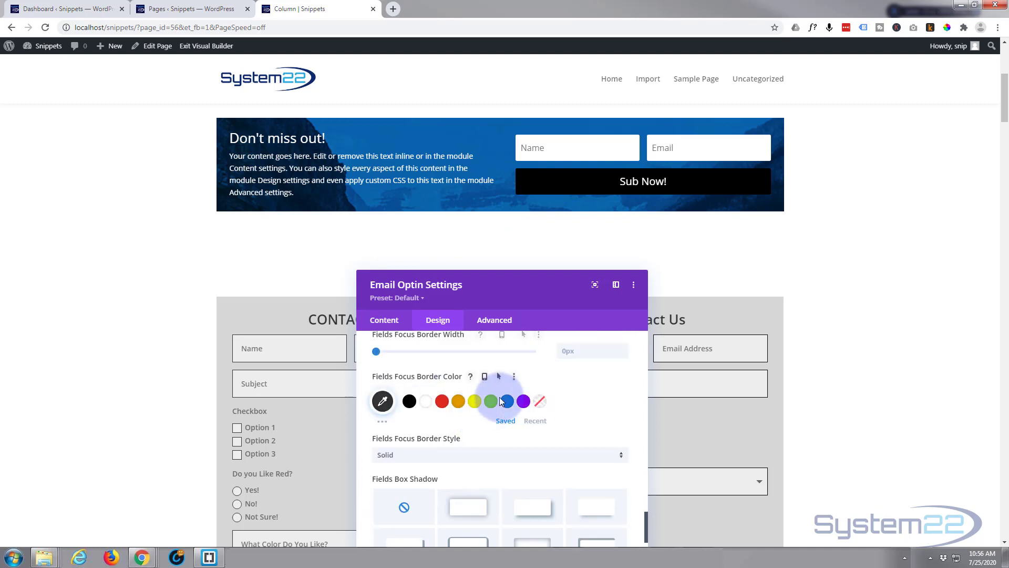
pyautogui.click(491, 401)
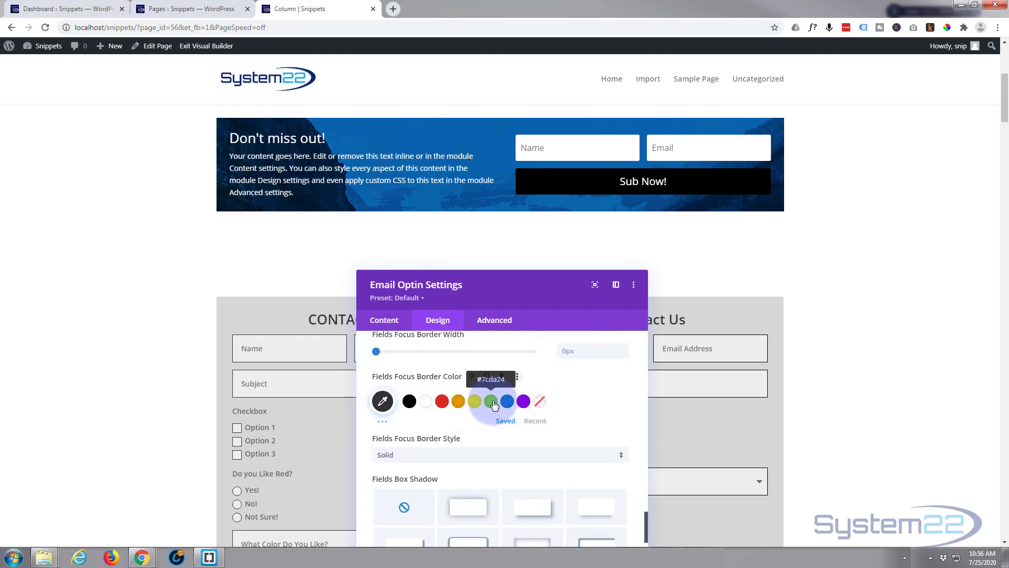
# - Set the Fields Focus Border Width to 4px and test the focus border in the Name field
pyautogui.click(626, 347)
pyautogui.click(626, 347)
pyautogui.click(626, 347)
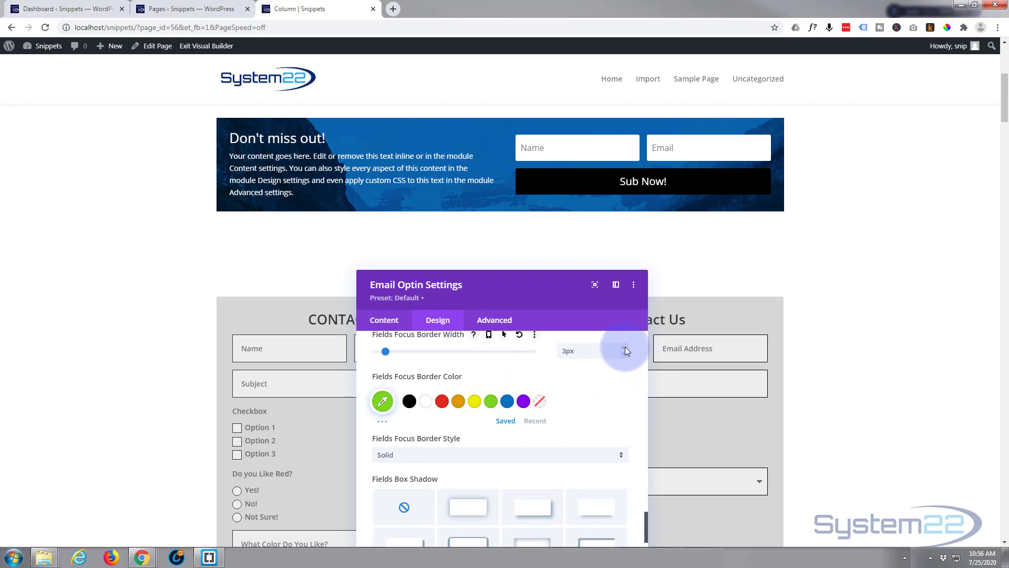
pyautogui.click(625, 352)
pyautogui.click(572, 147)
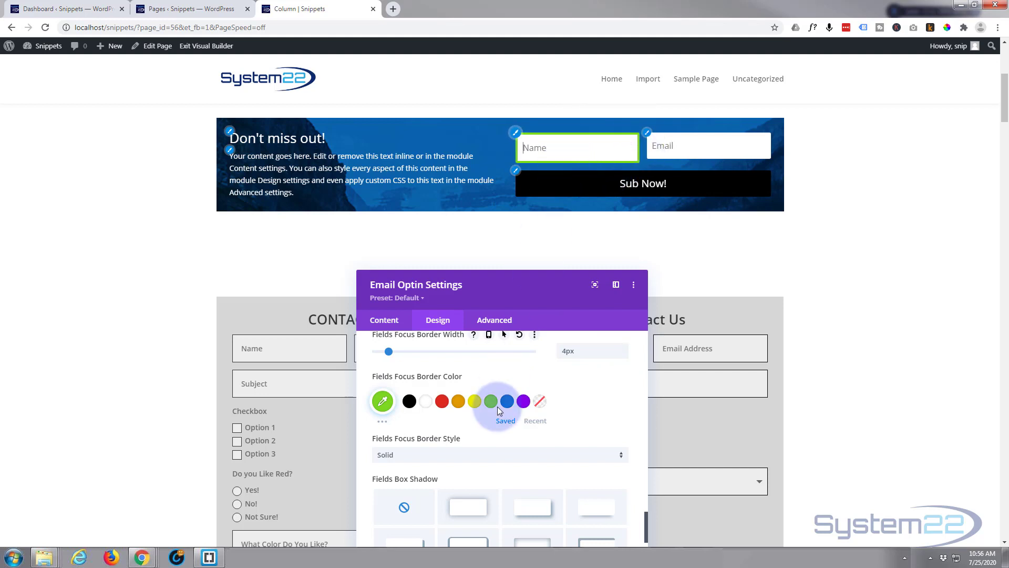
# - Reset the Fields Focus Border Width to 0px and apply the preset Fields Box Shadow that falls below the fields
pyautogui.click(623, 353)
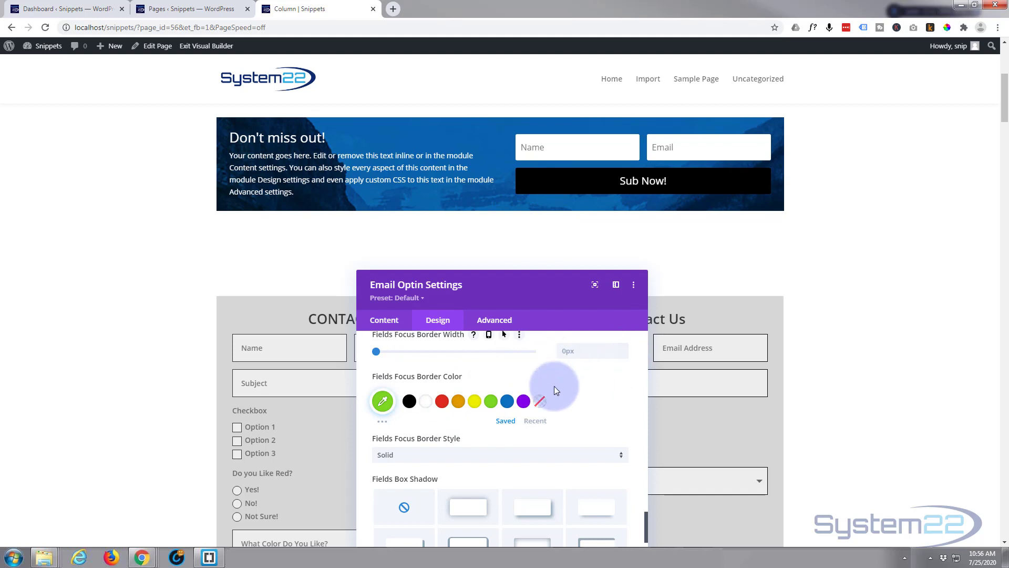
pyautogui.scroll(-1, 554, 389)
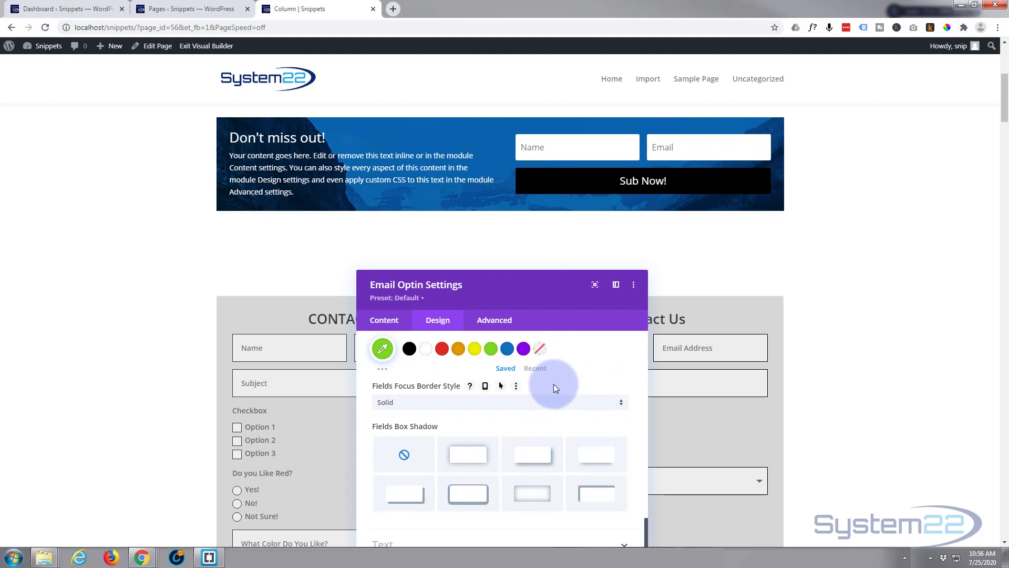
pyautogui.scroll(-1, 554, 381)
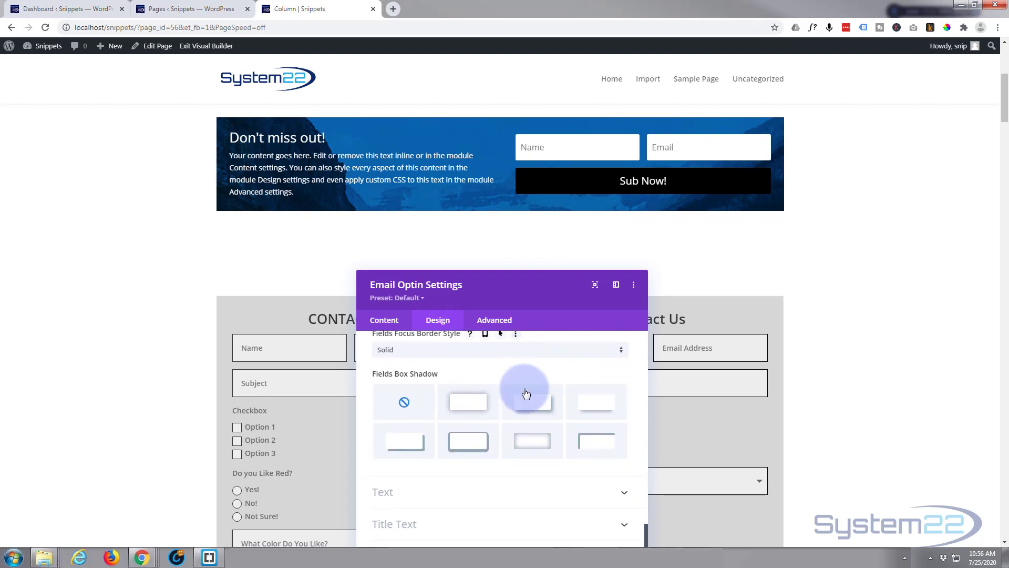
pyautogui.click(598, 408)
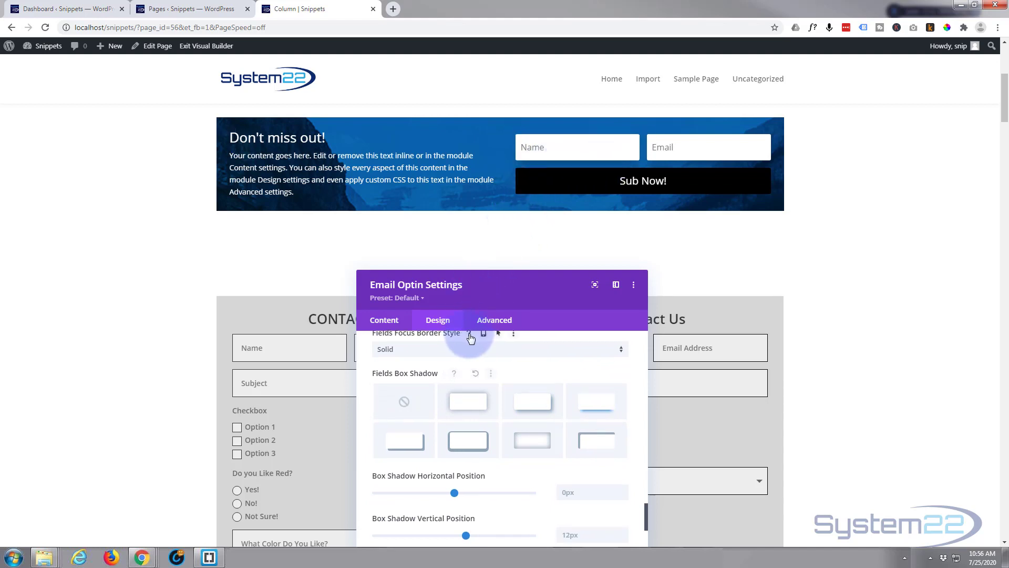
# - Set the Title Text Size of the optin form to 33px in the title text settings
pyautogui.scroll(-1, 466, 336)
pyautogui.scroll(-5, 471, 339)
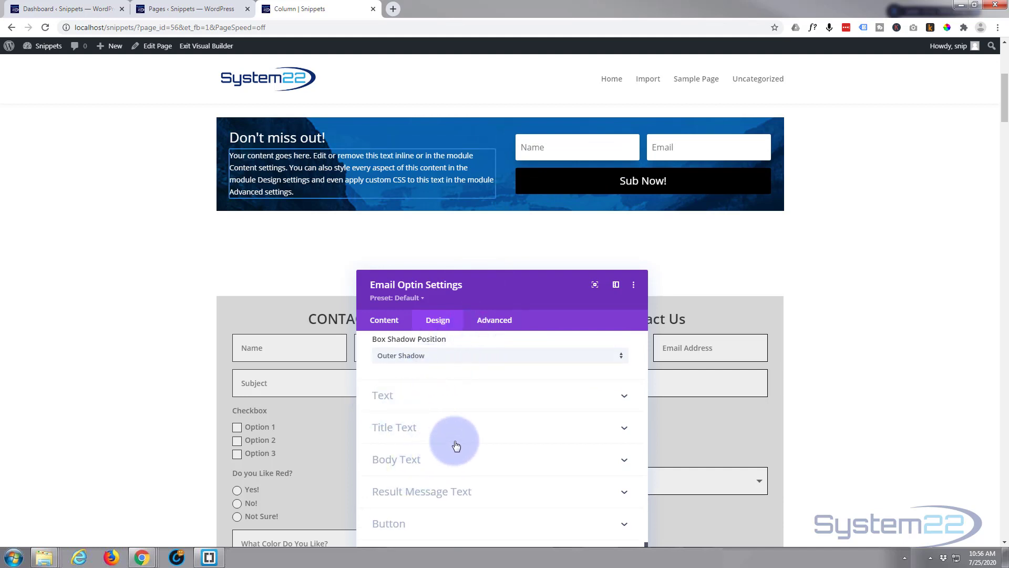
pyautogui.scroll(-1, 469, 407)
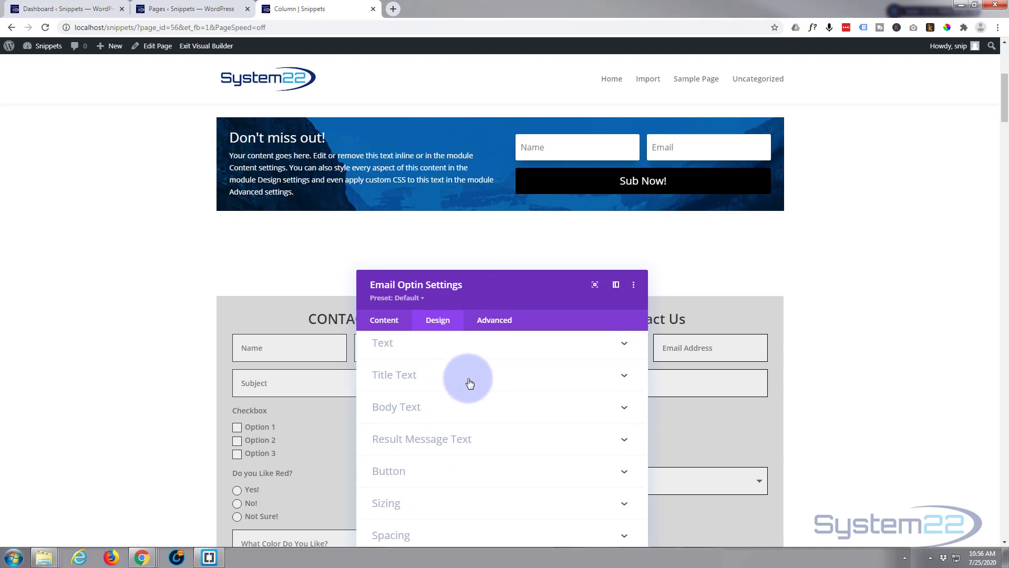
pyautogui.click(469, 382)
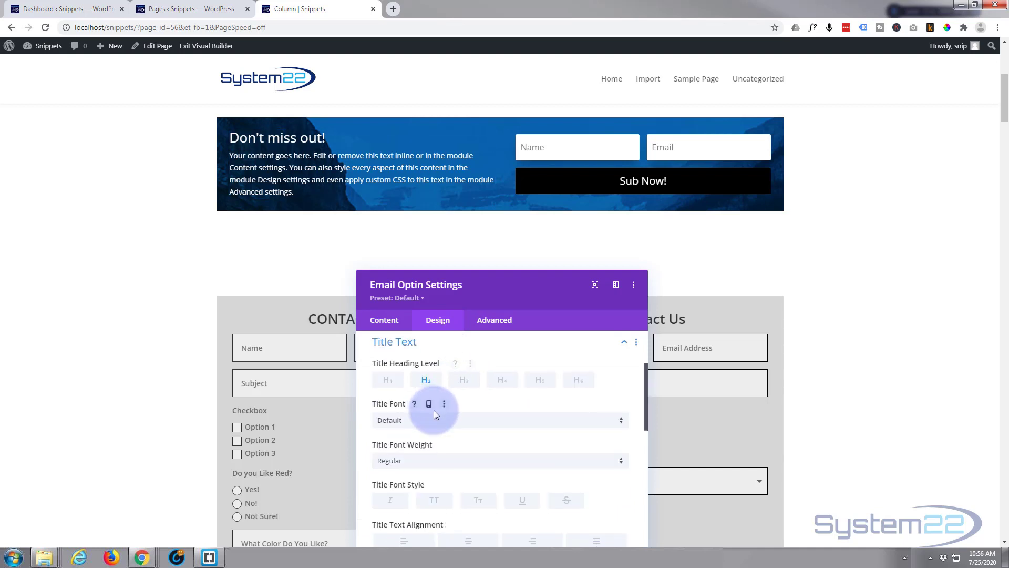
pyautogui.scroll(-1, 434, 413)
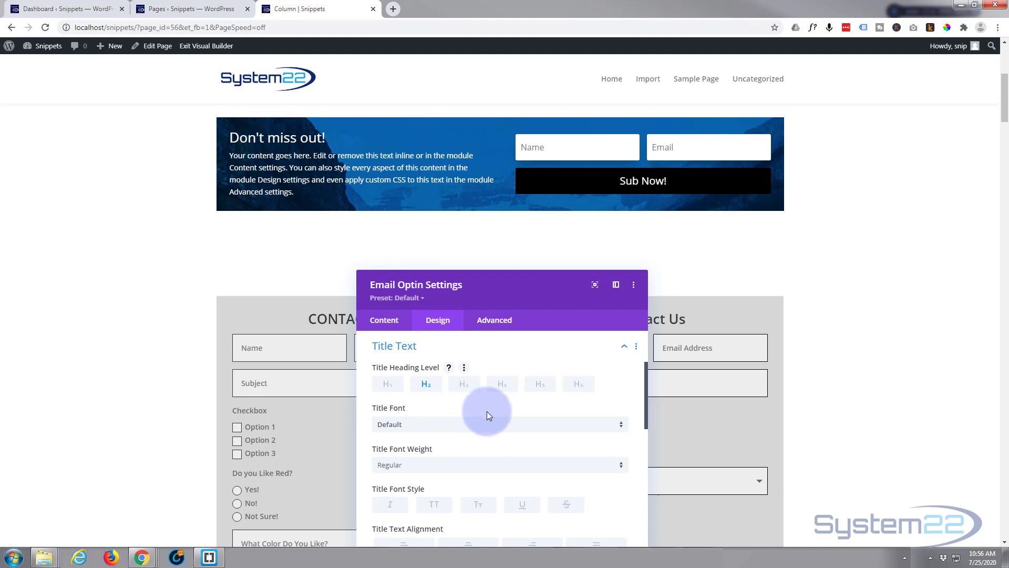
pyautogui.scroll(-2, 486, 411)
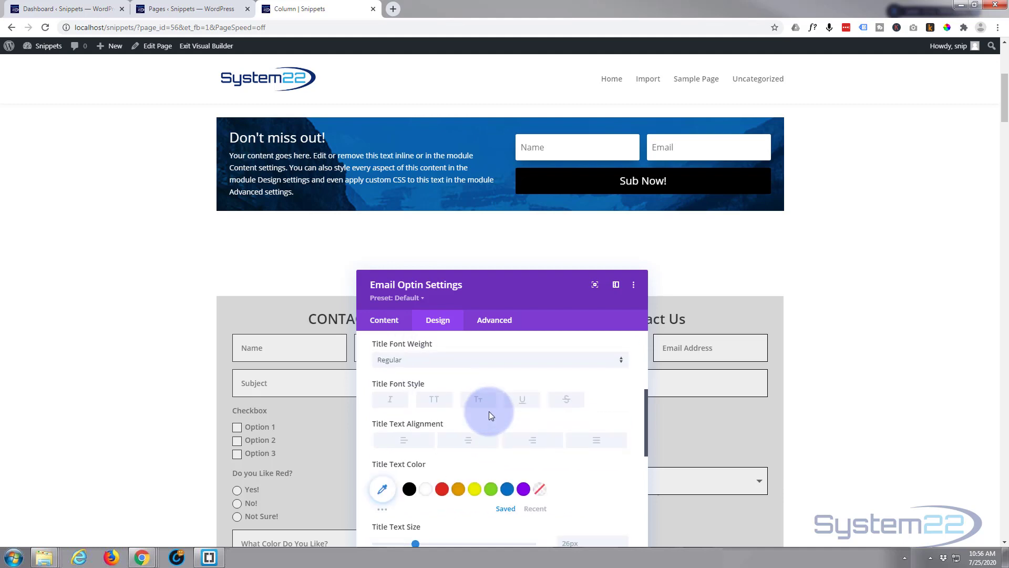
pyautogui.scroll(-1, 488, 415)
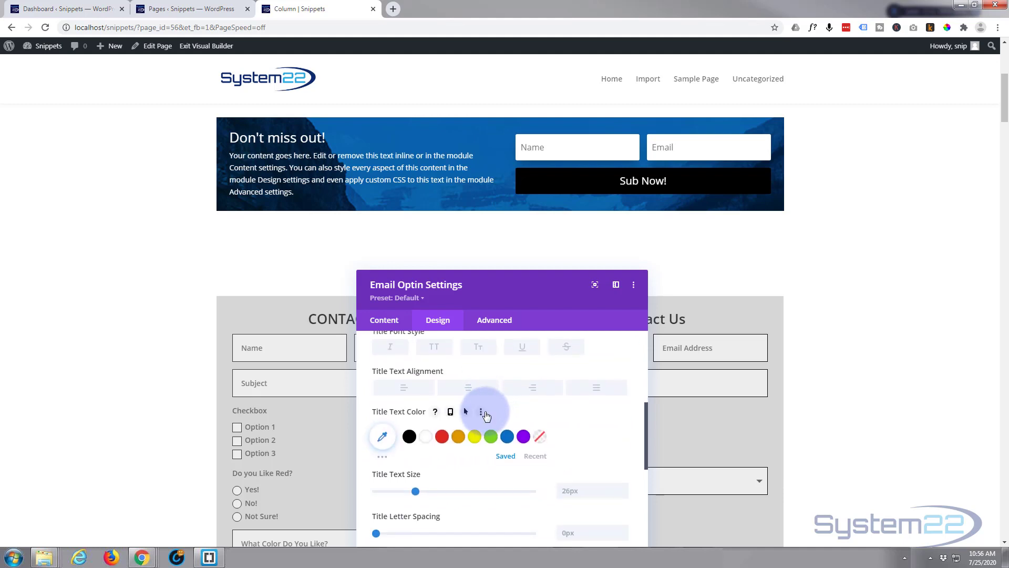
pyautogui.scroll(-1, 485, 415)
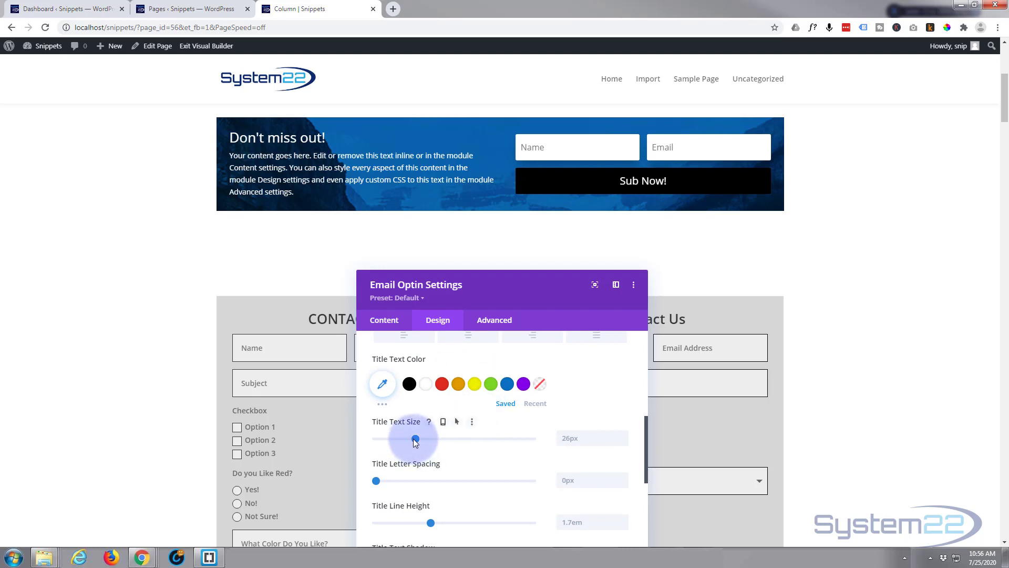
pyautogui.moveTo(414, 439); pyautogui.dragTo(427, 438)
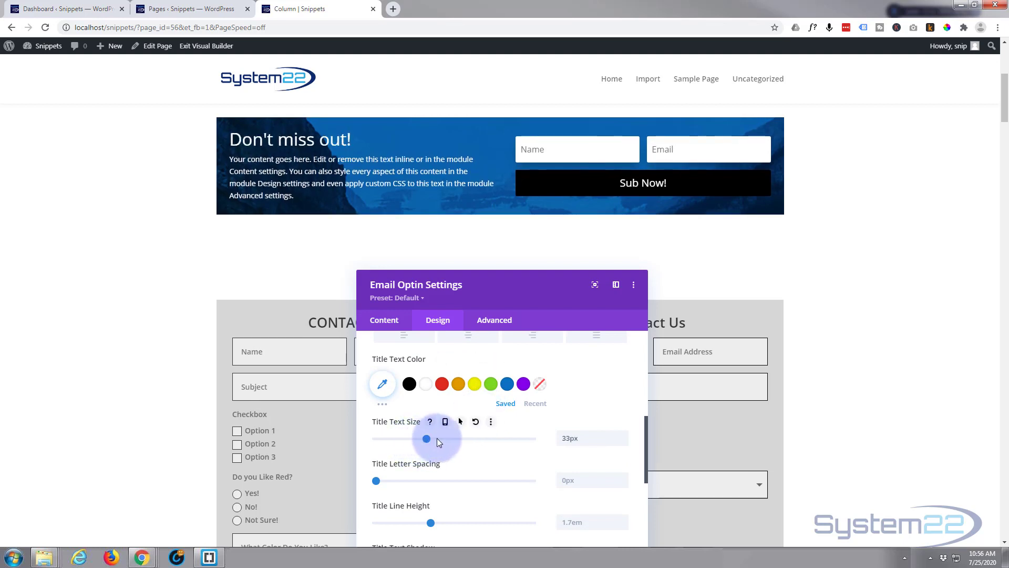
# - Set the Title Font Weight to Bold and the Title Font Style to all capitals
pyautogui.scroll(2, 445, 437)
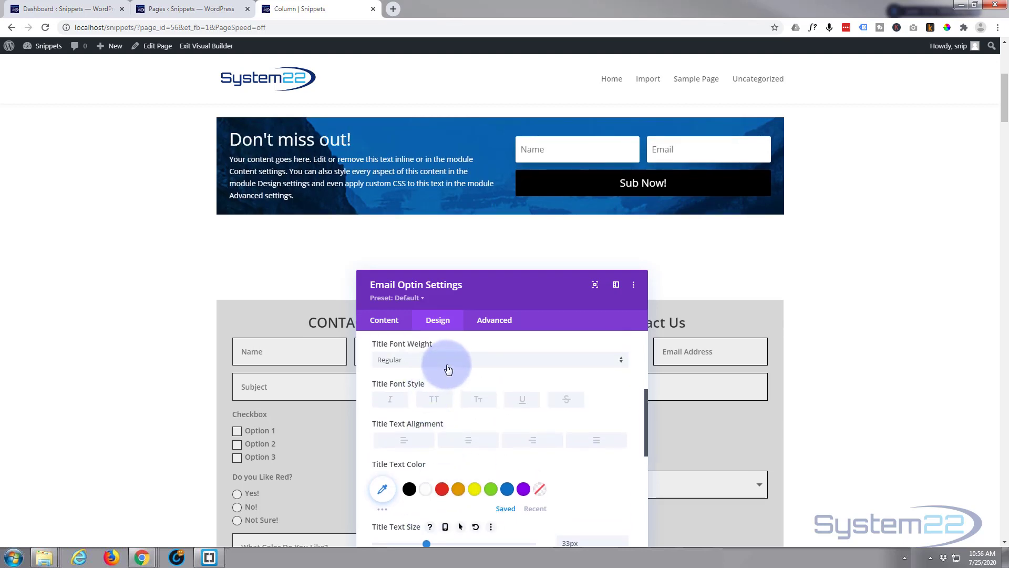
pyautogui.click(449, 369)
pyautogui.click(431, 421)
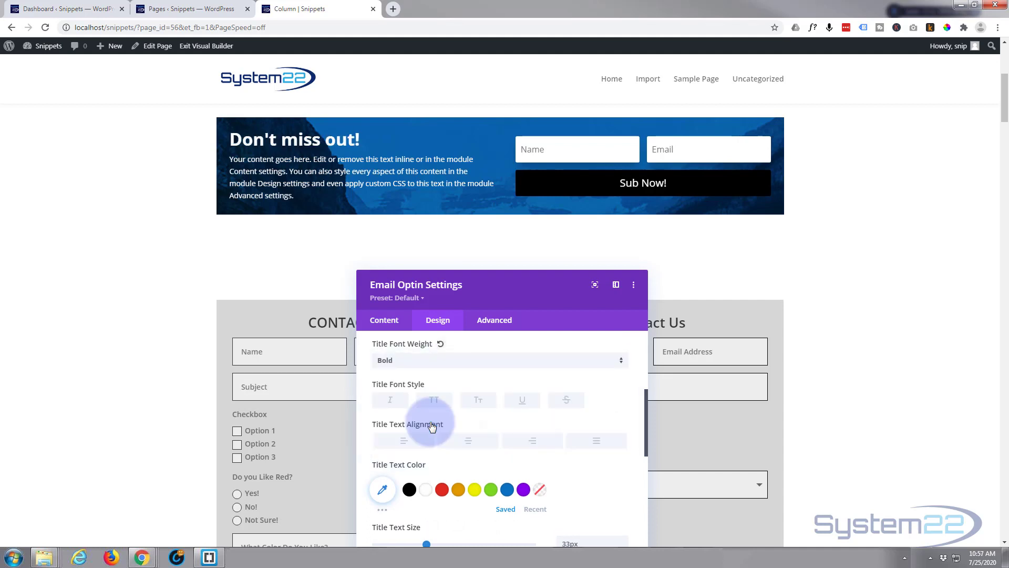
pyautogui.click(423, 402)
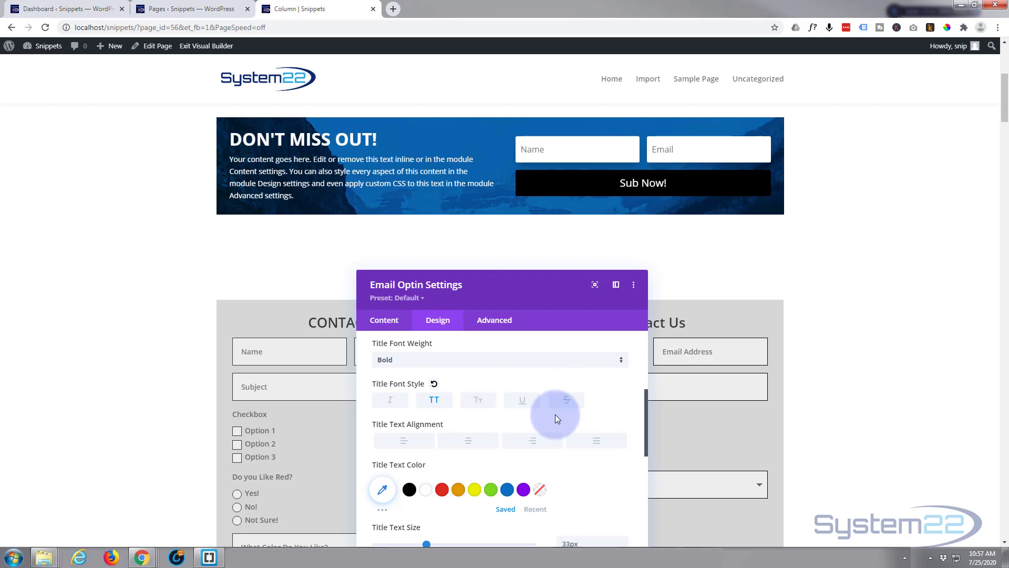
# - Turn on Use Custom Styles For Button for the optin form's submit button
pyautogui.scroll(-8, 554, 418)
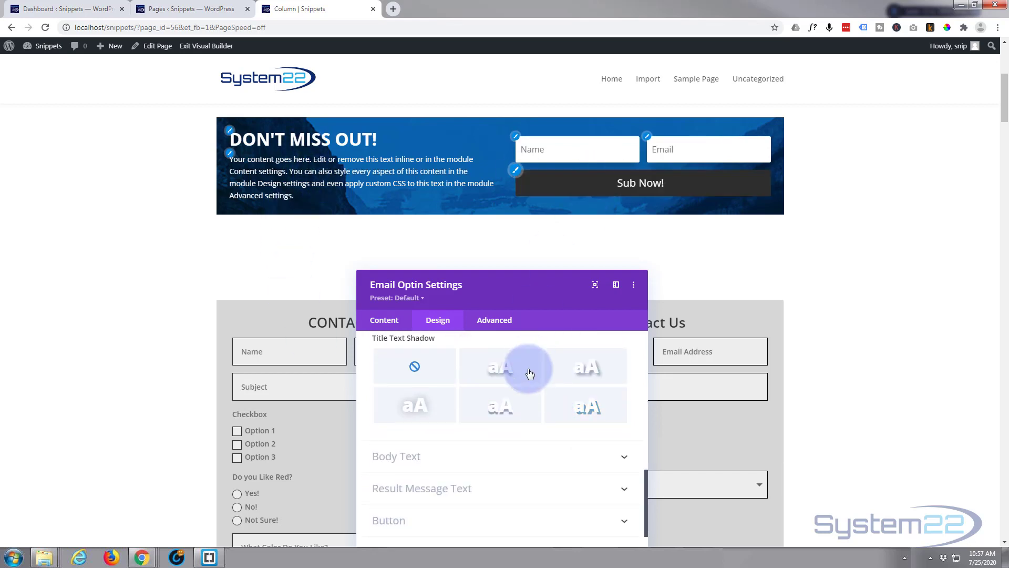
pyautogui.scroll(-2, 503, 388)
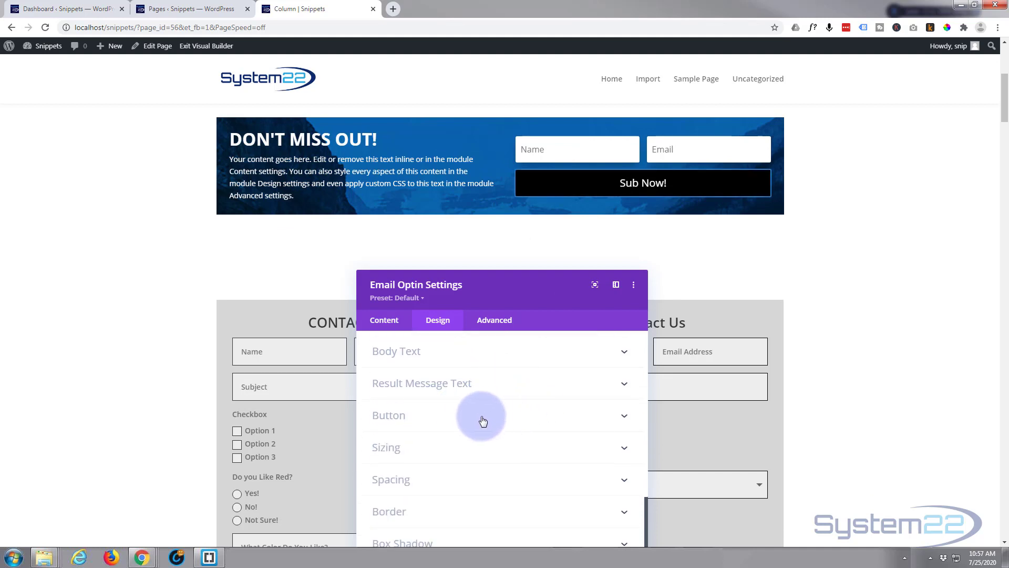
pyautogui.scroll(-1, 500, 403)
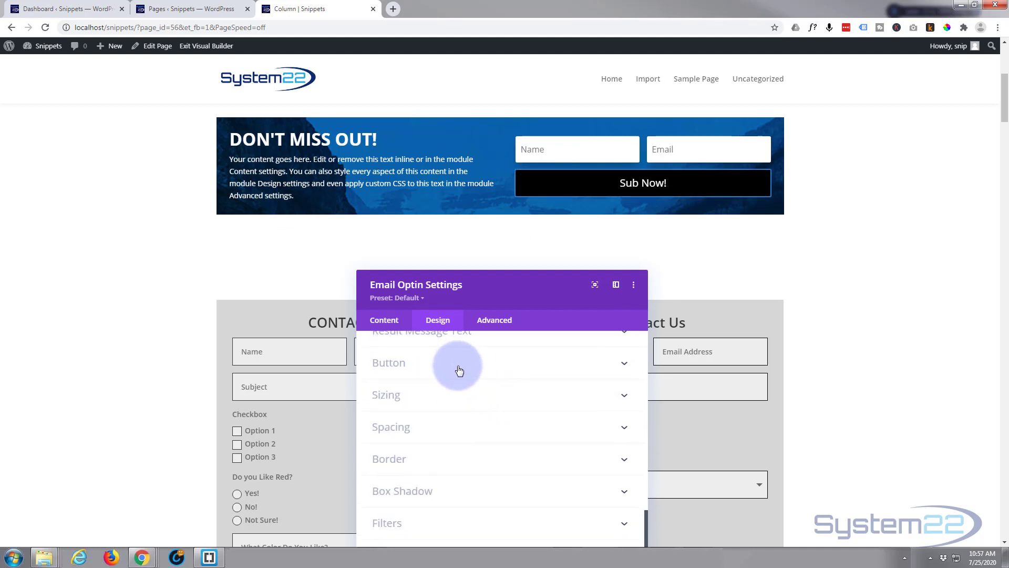
pyautogui.click(462, 366)
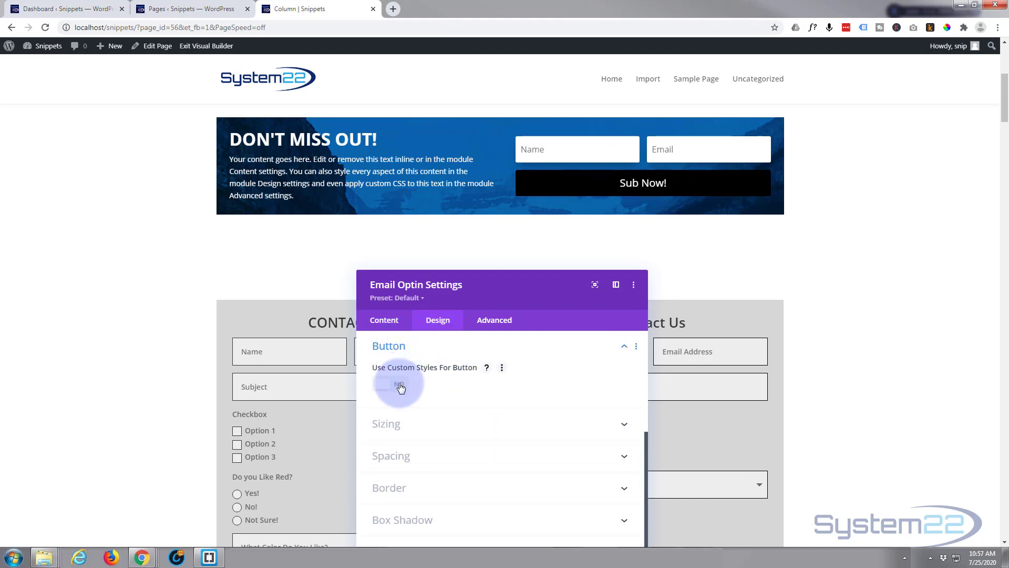
# - Set both the Button Background and the Button Border Color to blue #0c71c3
pyautogui.scroll(-1, 464, 371)
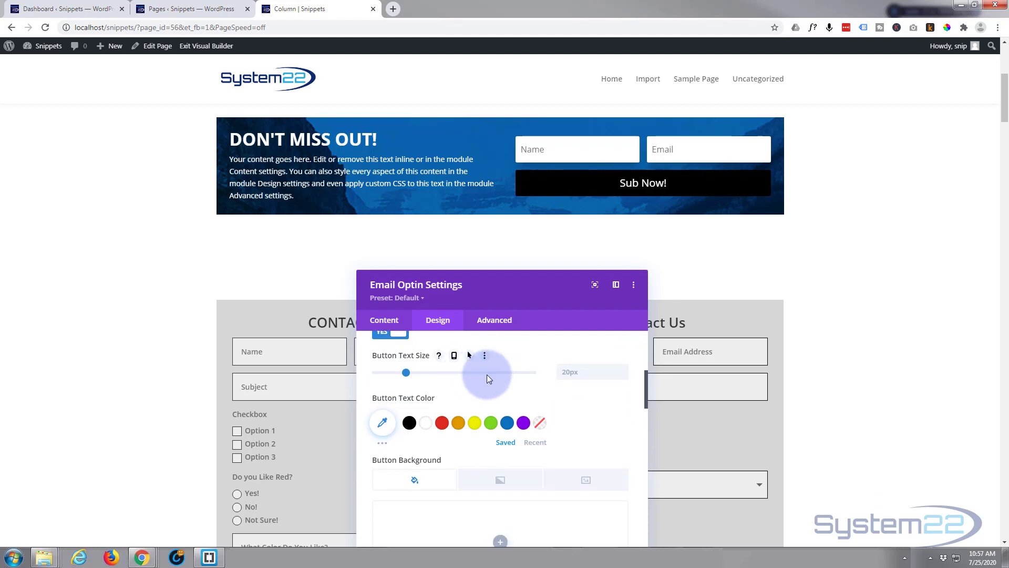
pyautogui.scroll(-1, 444, 421)
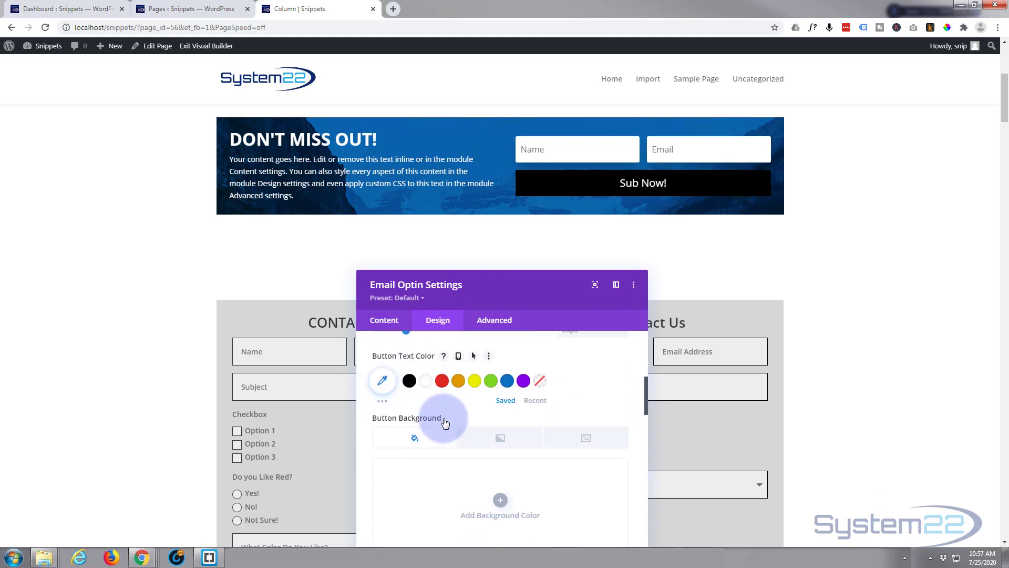
pyautogui.scroll(-1, 445, 423)
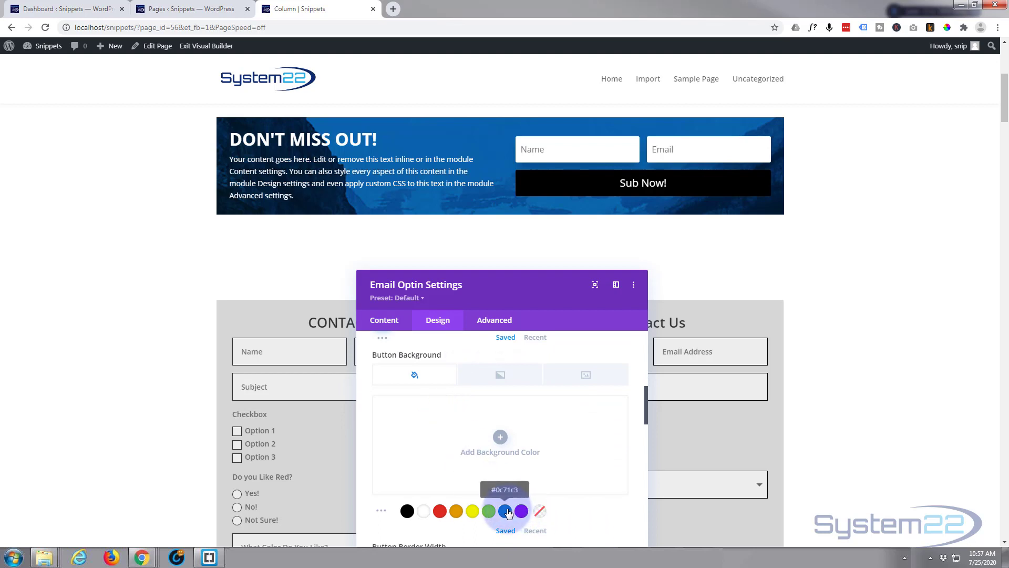
pyautogui.click(506, 511)
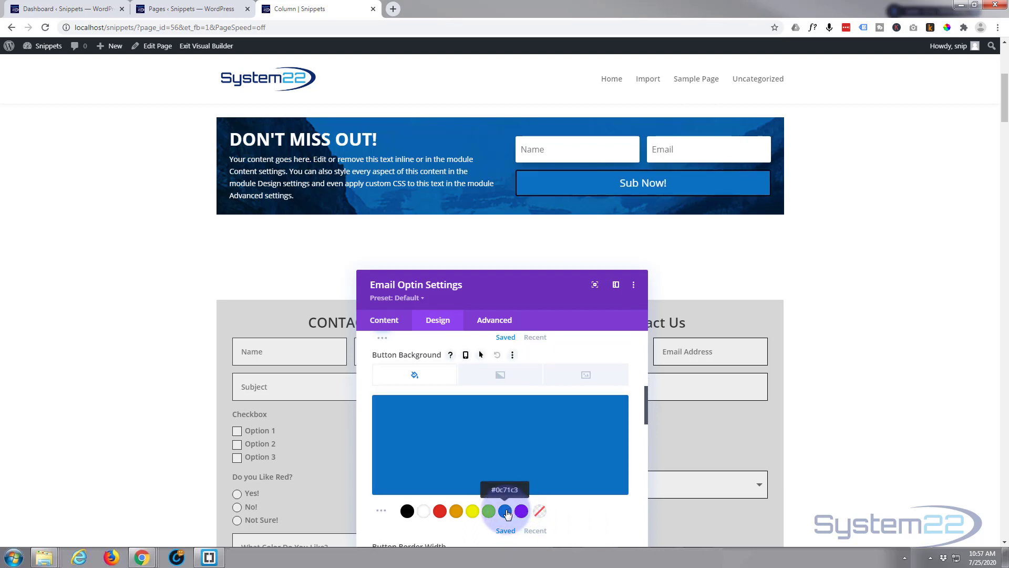
pyautogui.scroll(-2, 504, 489)
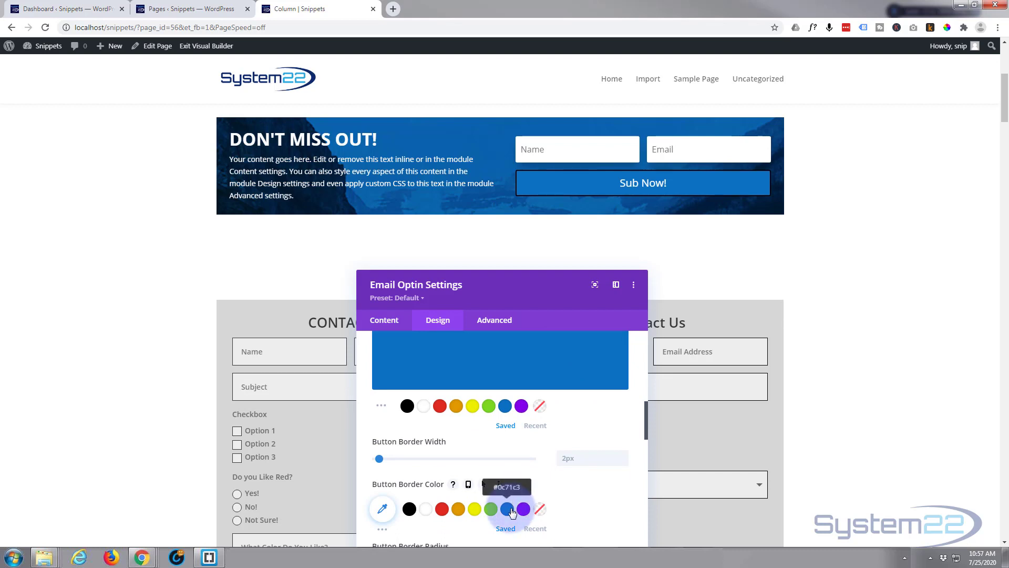
pyautogui.click(507, 510)
# - Enable hover options for the Button Background and set its hover color to dark blue #003968
pyautogui.scroll(2, 511, 474)
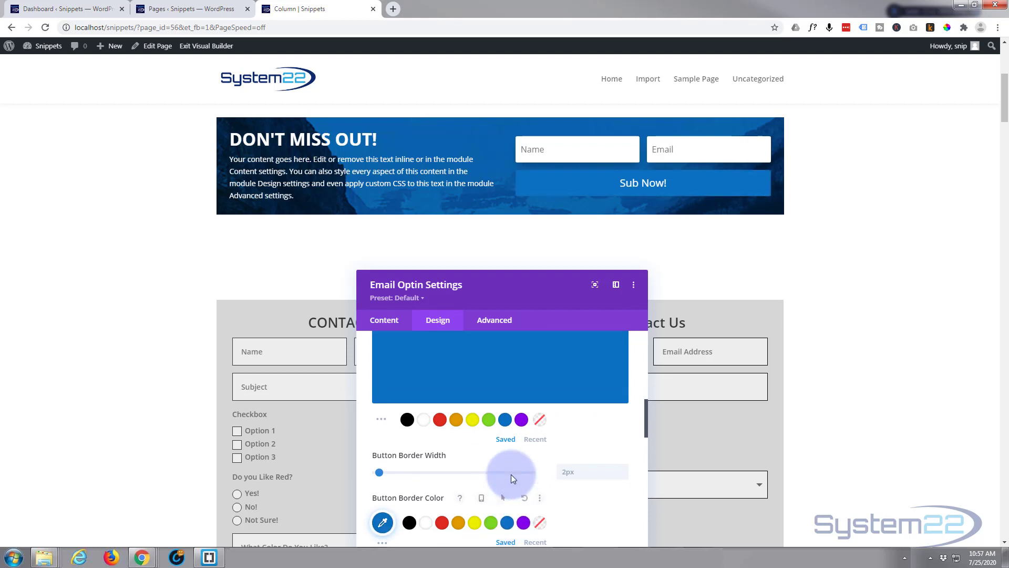
pyautogui.scroll(1, 493, 437)
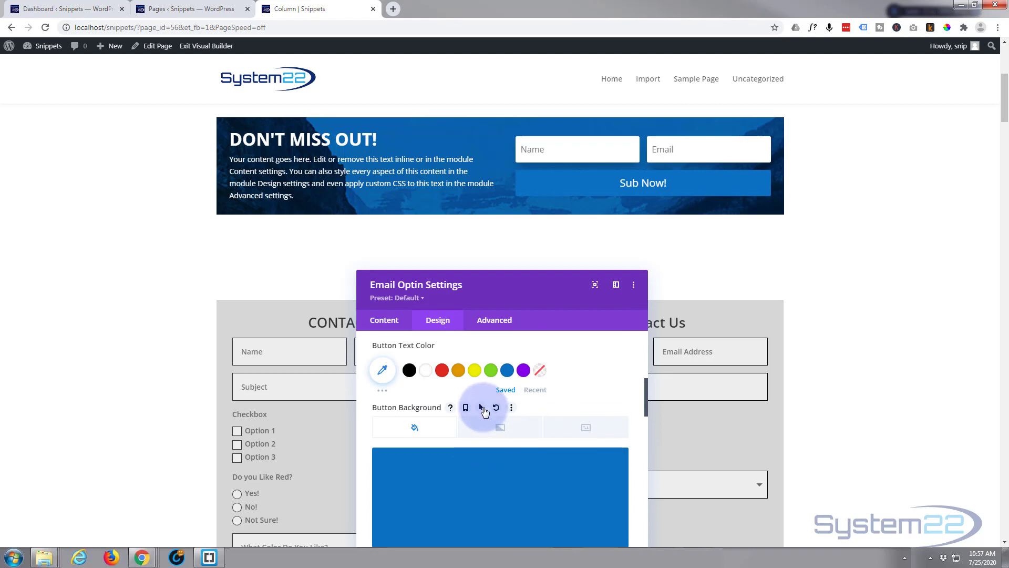
pyautogui.click(481, 408)
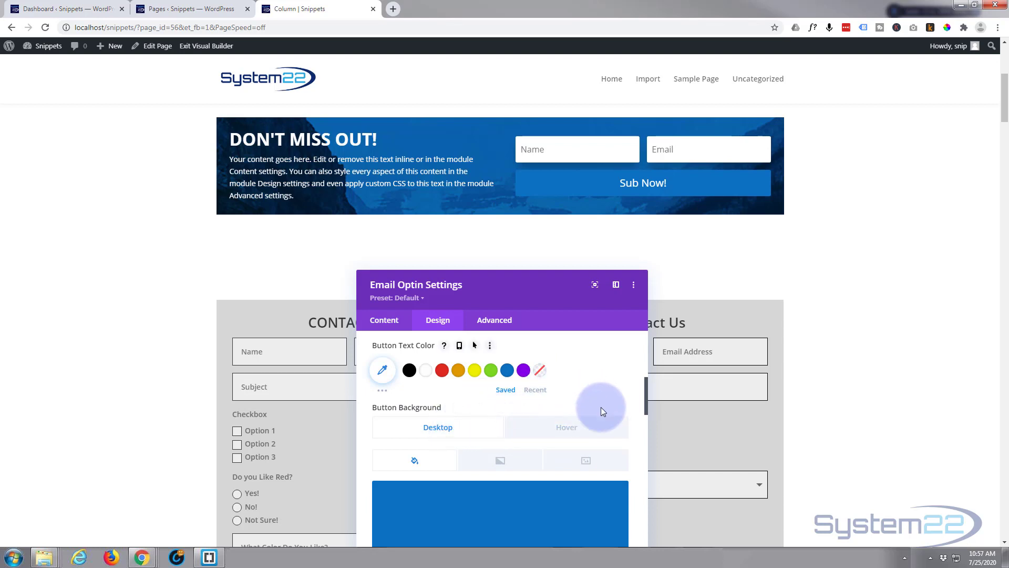
pyautogui.click(583, 428)
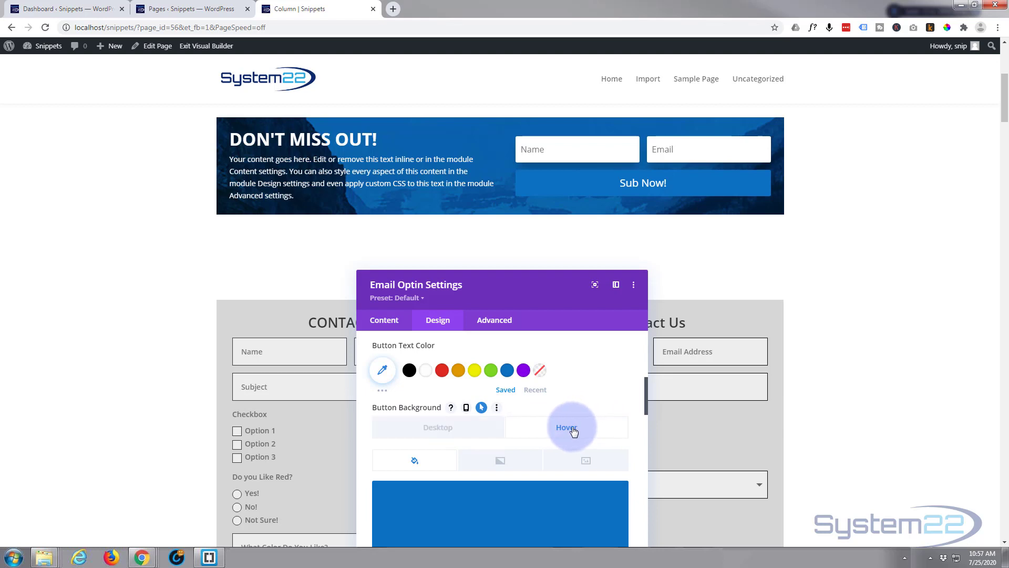
pyautogui.scroll(-1, 597, 367)
pyautogui.scroll(-3, 597, 366)
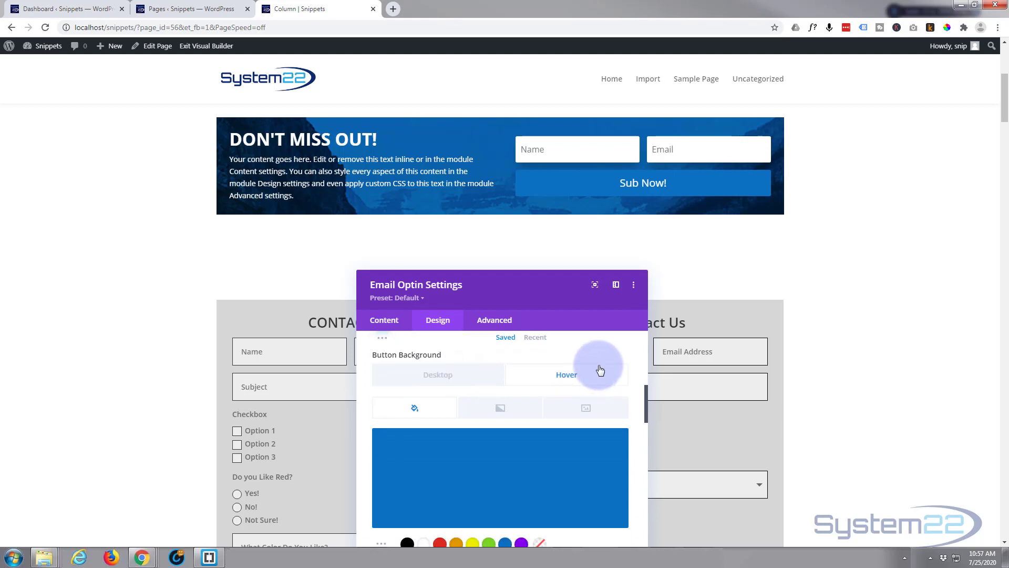
pyautogui.click(540, 459)
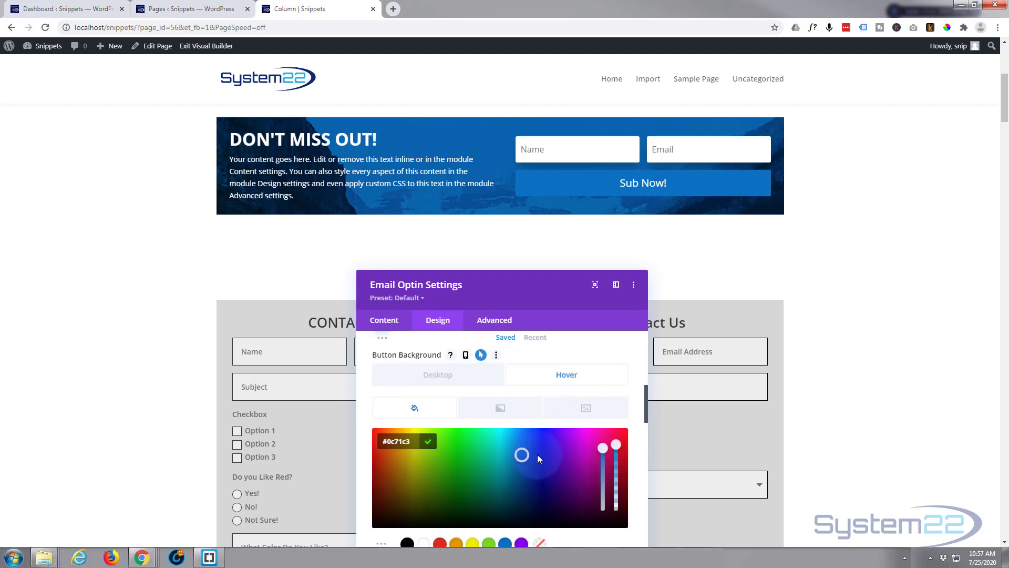
pyautogui.click(523, 499)
pyautogui.moveTo(522, 503); pyautogui.dragTo(522, 490)
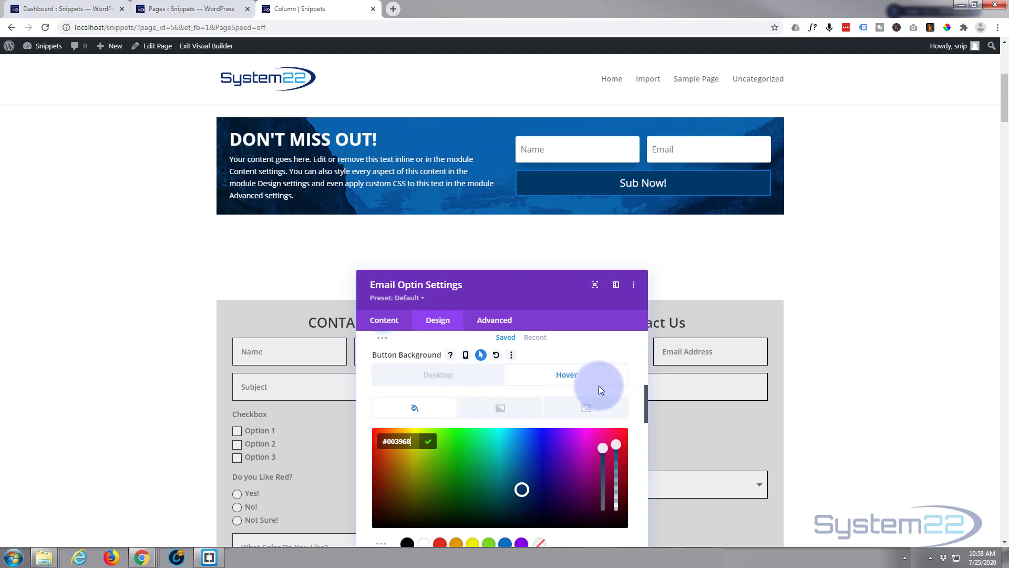
# - Examine the remaining button settings and the full list of available Button Icons
pyautogui.scroll(-2, 566, 382)
pyautogui.scroll(-6, 567, 376)
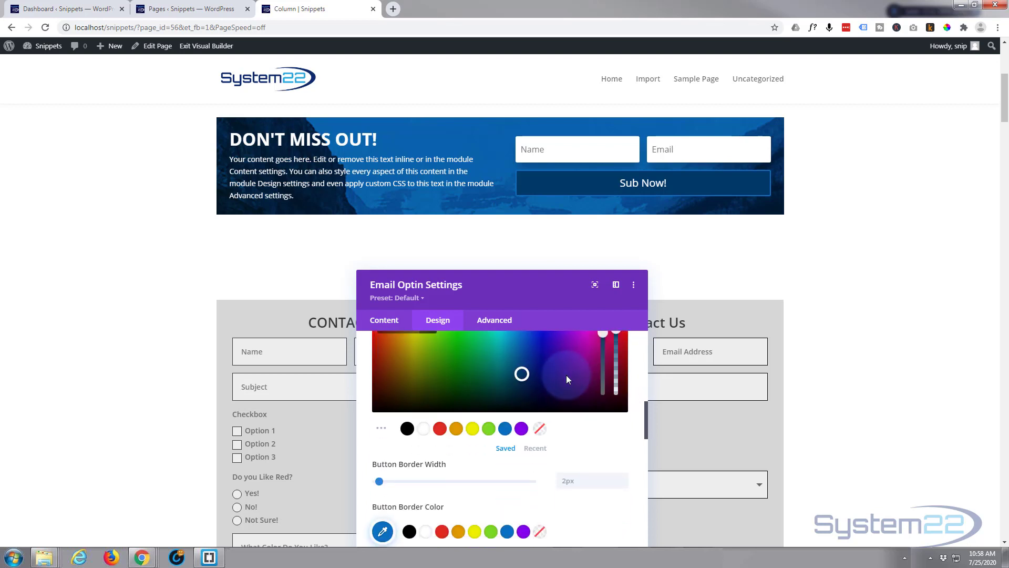
pyautogui.scroll(-1, 567, 378)
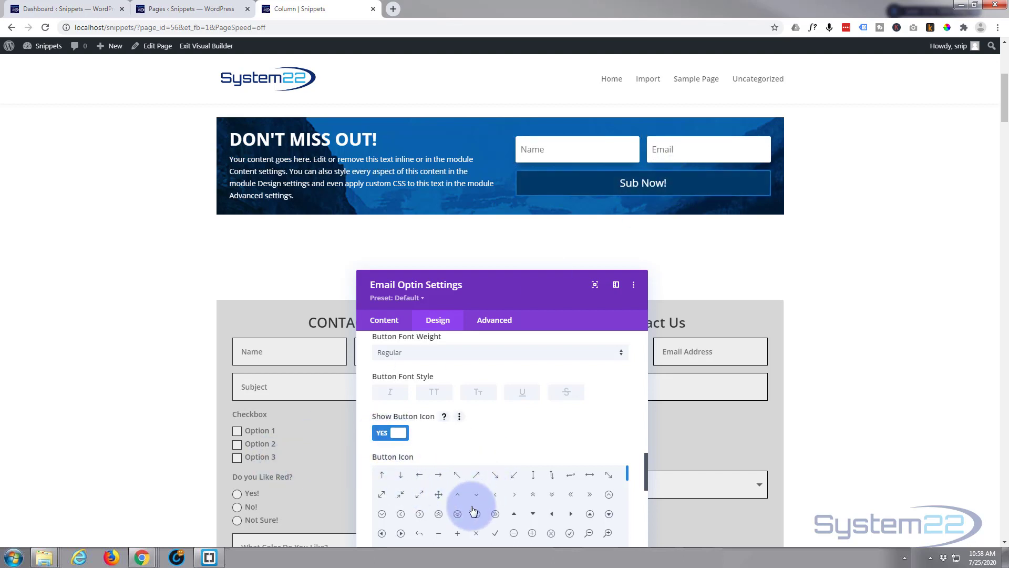
pyautogui.scroll(-5, 473, 506)
pyautogui.scroll(-10, 473, 509)
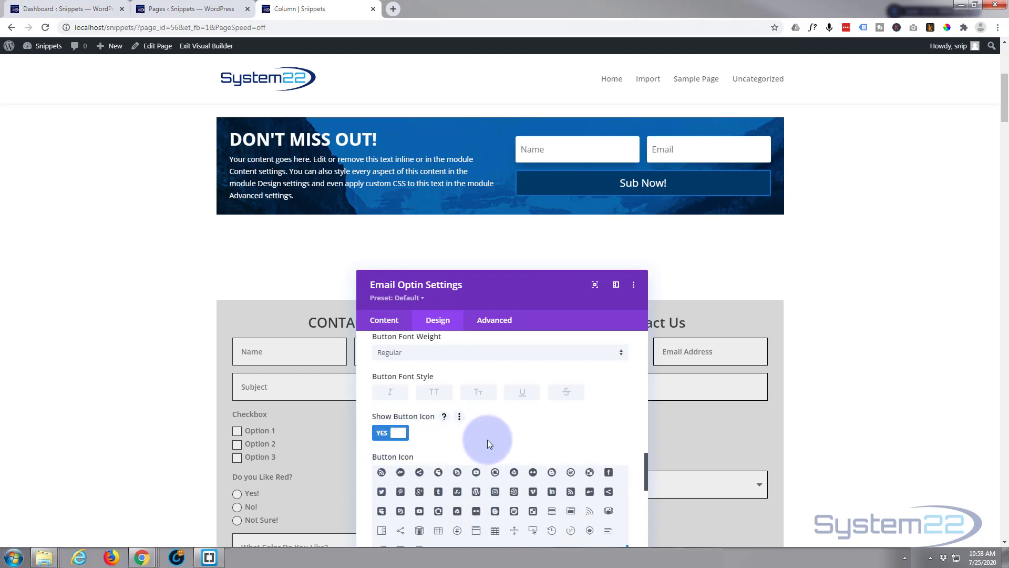
pyautogui.scroll(-3, 620, 434)
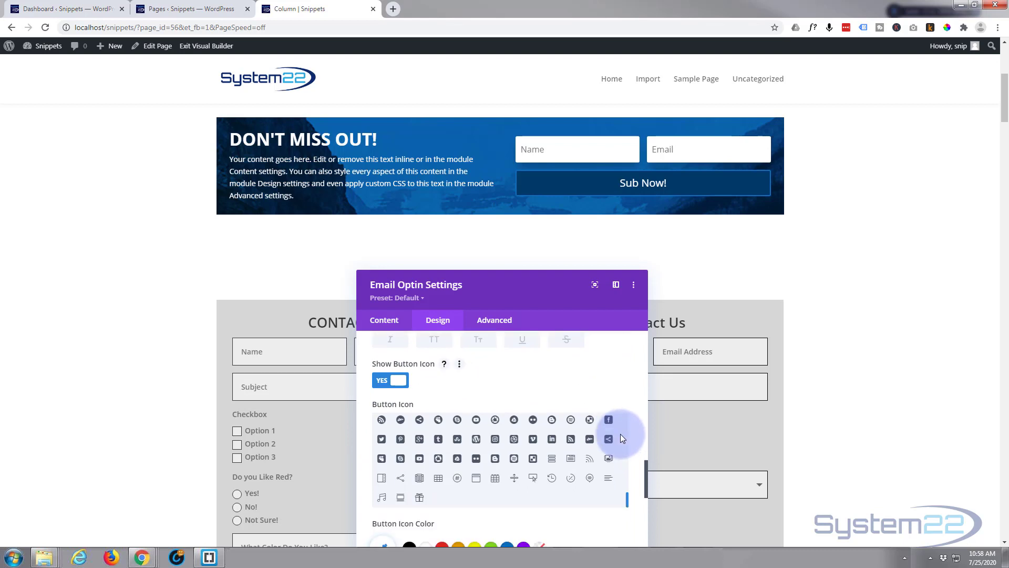
# - Try 30px of linked top and bottom Button Padding on the submit button, and clear both padding values again
pyautogui.scroll(-3, 622, 437)
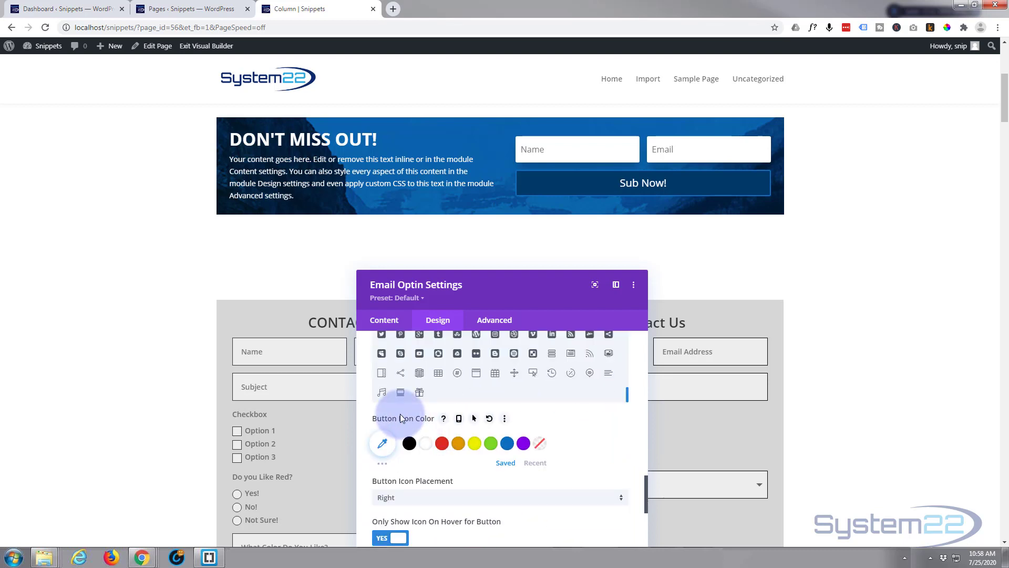
pyautogui.scroll(-4, 557, 453)
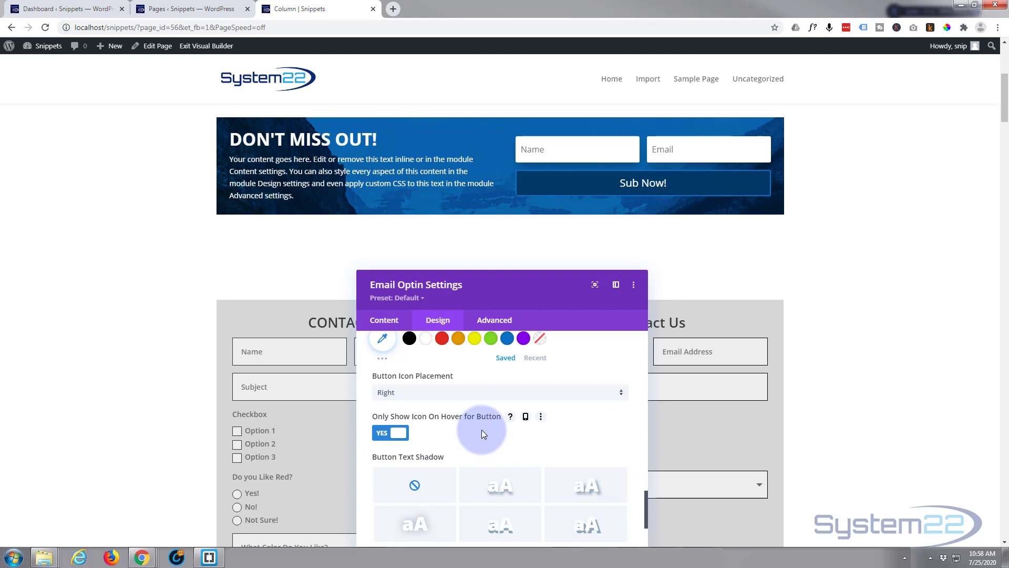
pyautogui.scroll(-3, 482, 430)
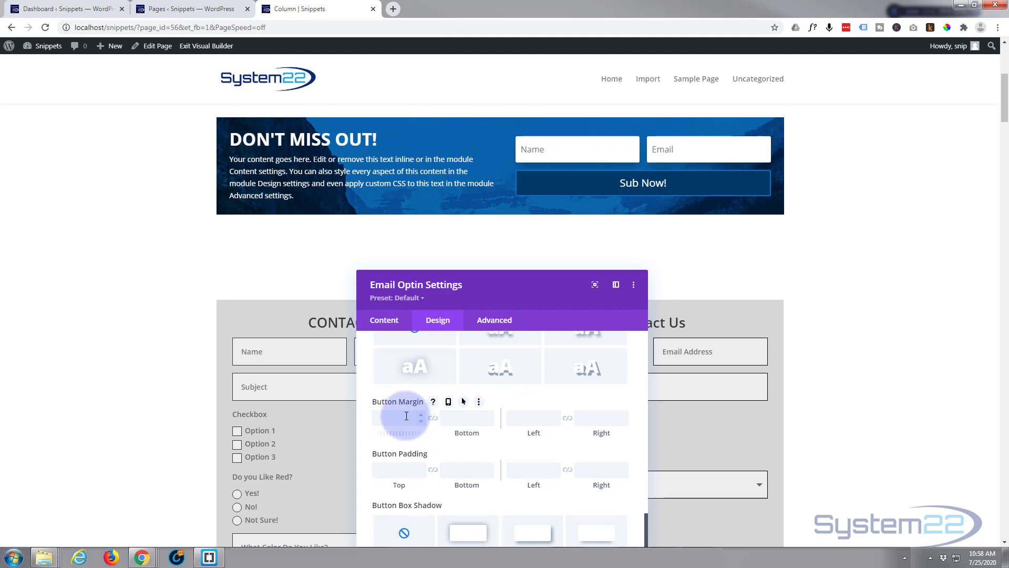
pyautogui.click(403, 469)
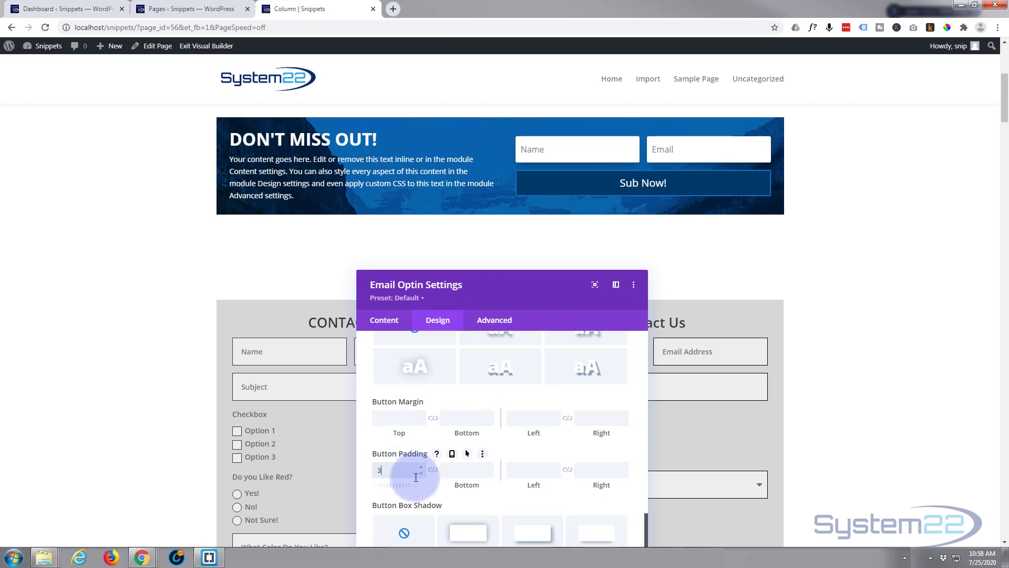
pyautogui.write('3px0')
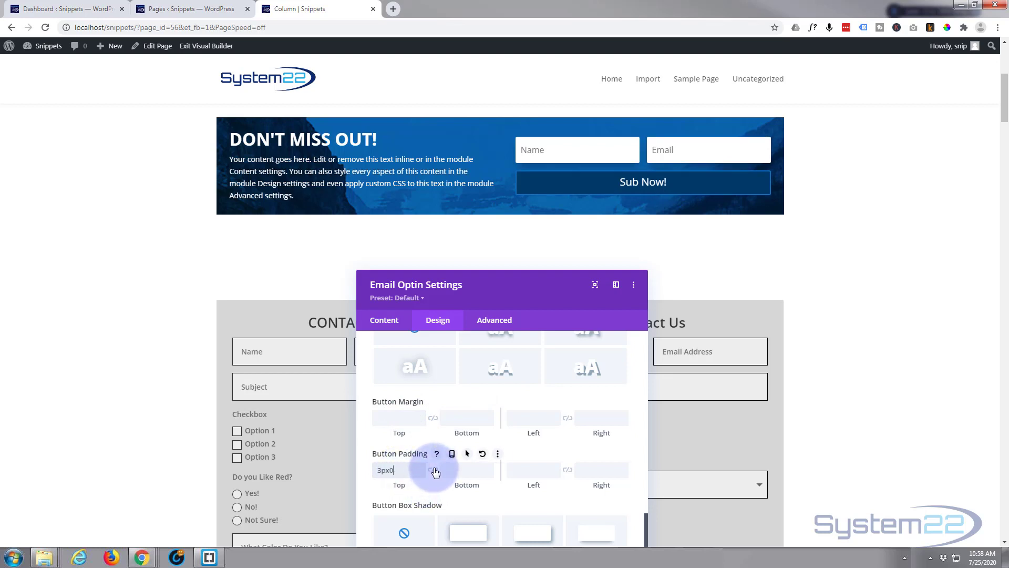
pyautogui.press('BackSpace')
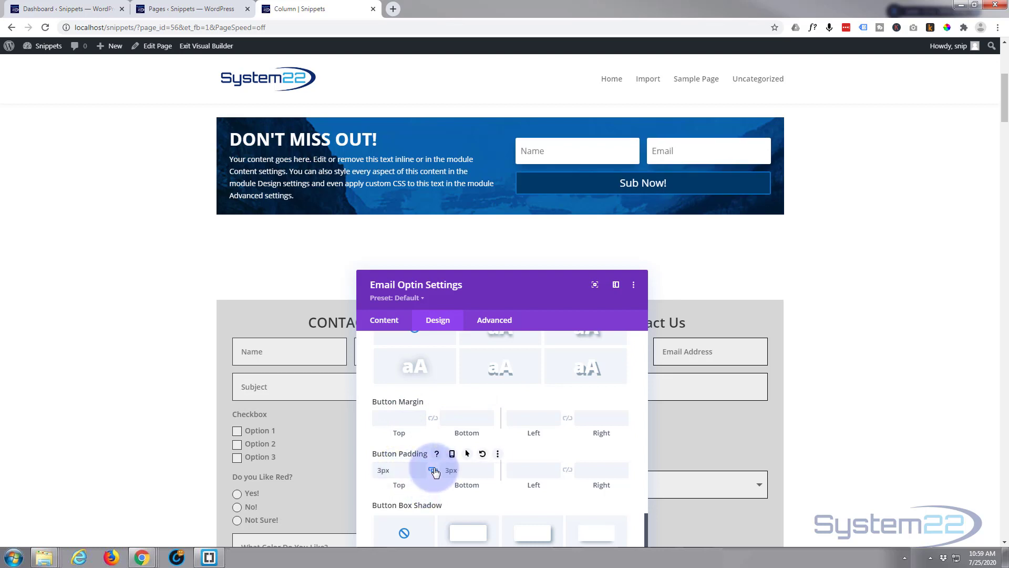
pyautogui.click(381, 470)
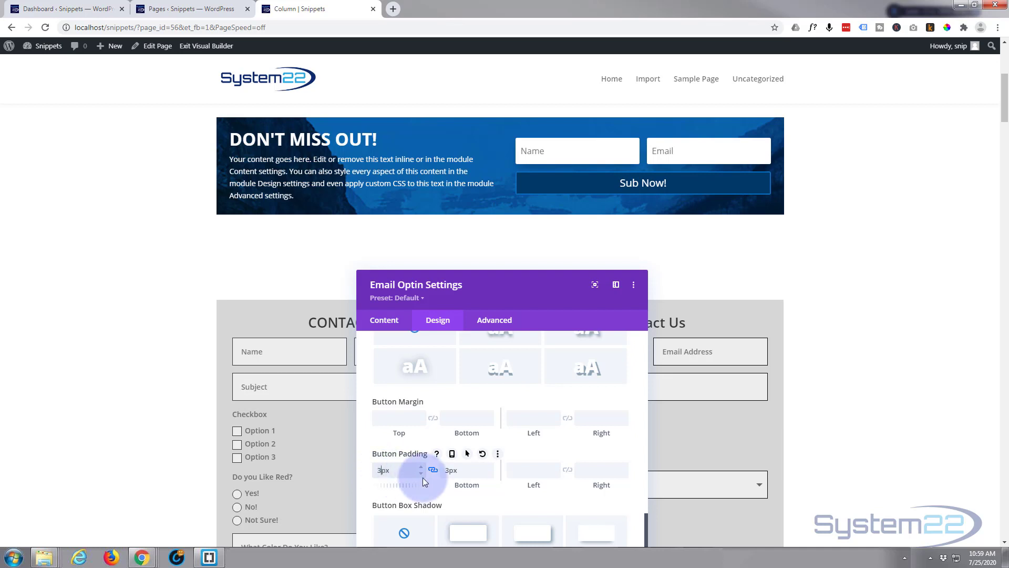
pyautogui.write('0')
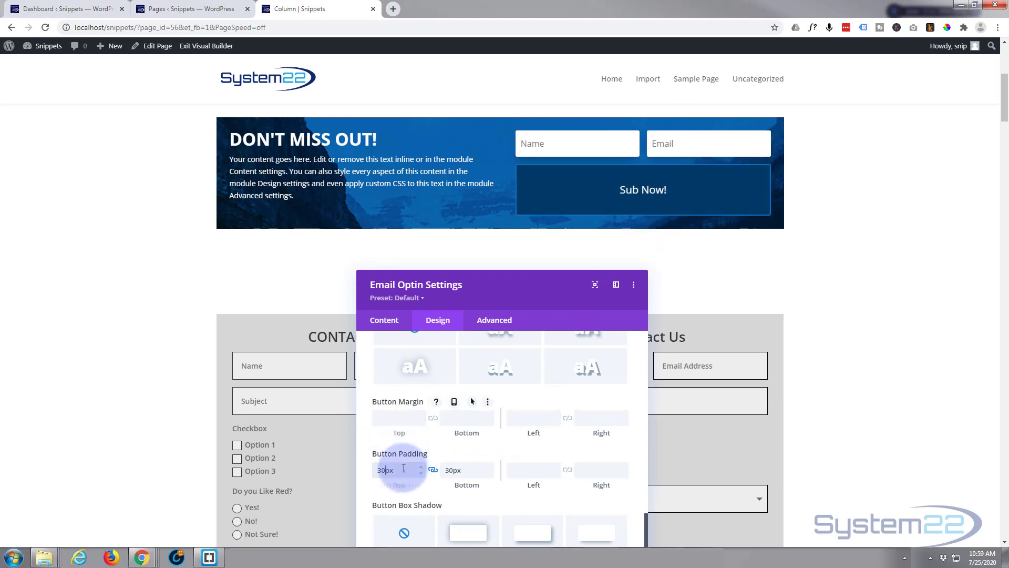
pyautogui.moveTo(395, 470); pyautogui.dragTo(367, 469)
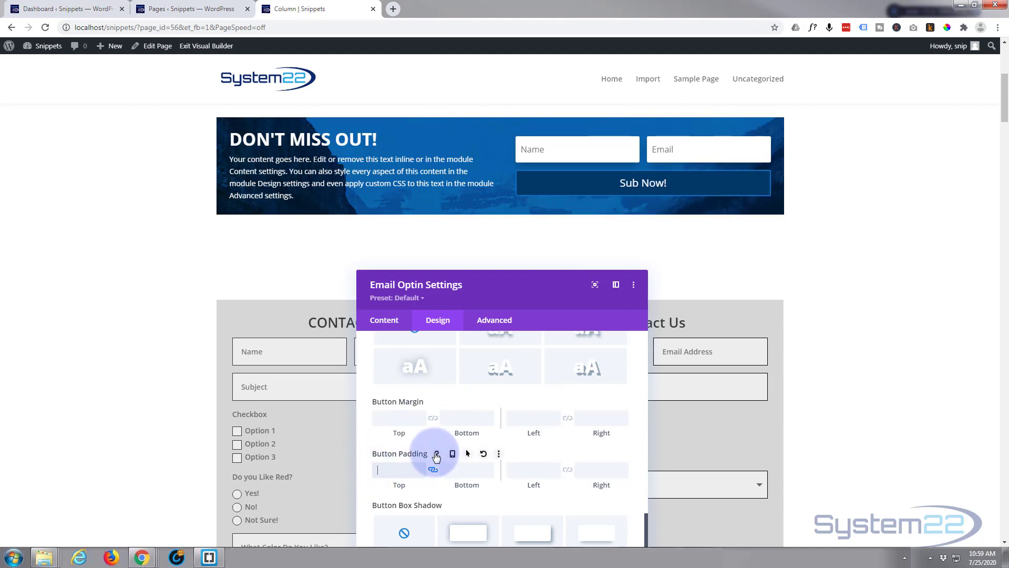
# - Apply the soft bottom-edge Button Box Shadow preset, the fourth one in the first row, to the submit button
pyautogui.scroll(-1, 436, 456)
pyautogui.click(595, 484)
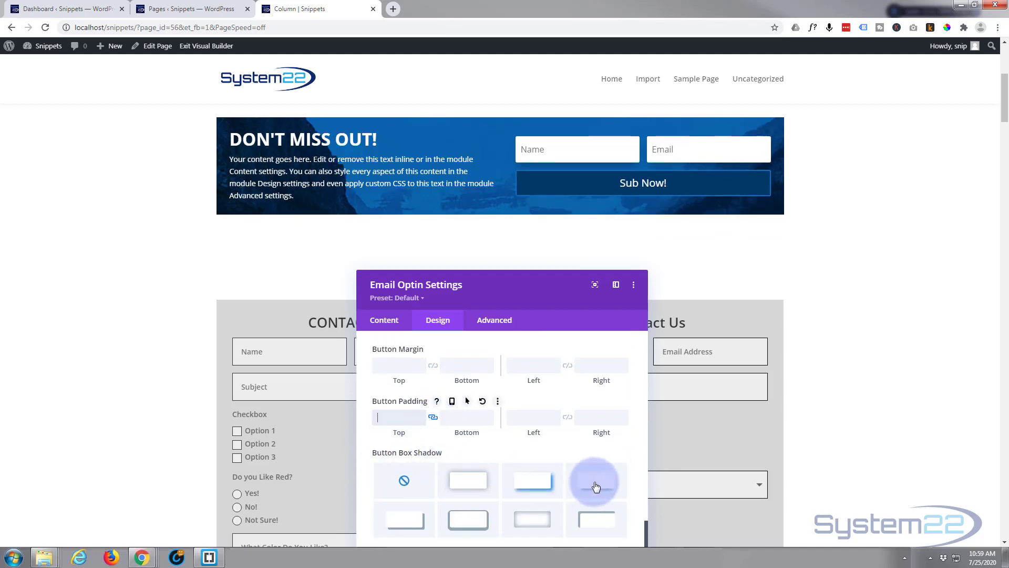
pyautogui.click(595, 485)
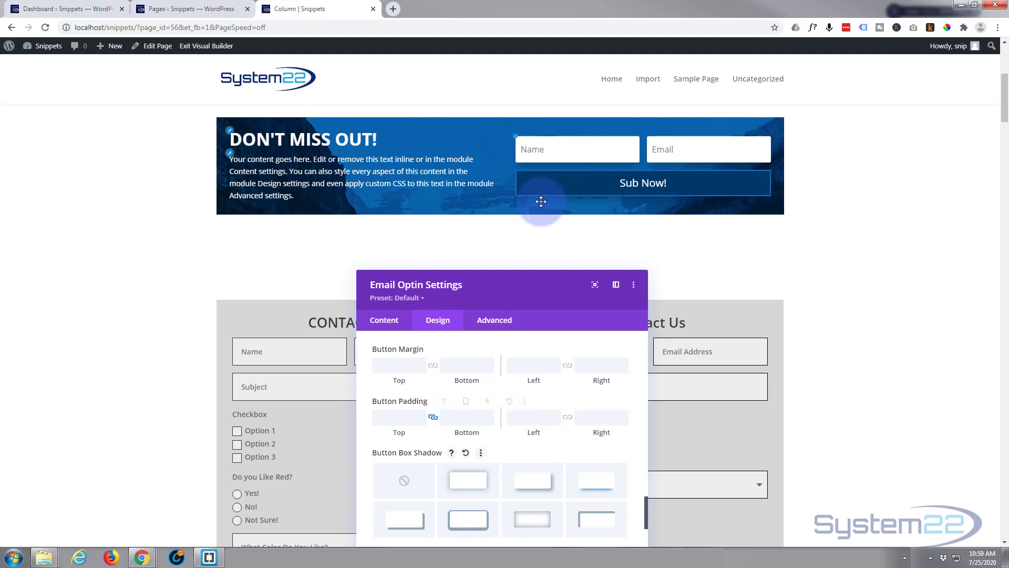
# - Try the optin module at 70% width with right alignment, and finish with center Module Alignment and a Width of 100%
pyautogui.scroll(-3, 518, 365)
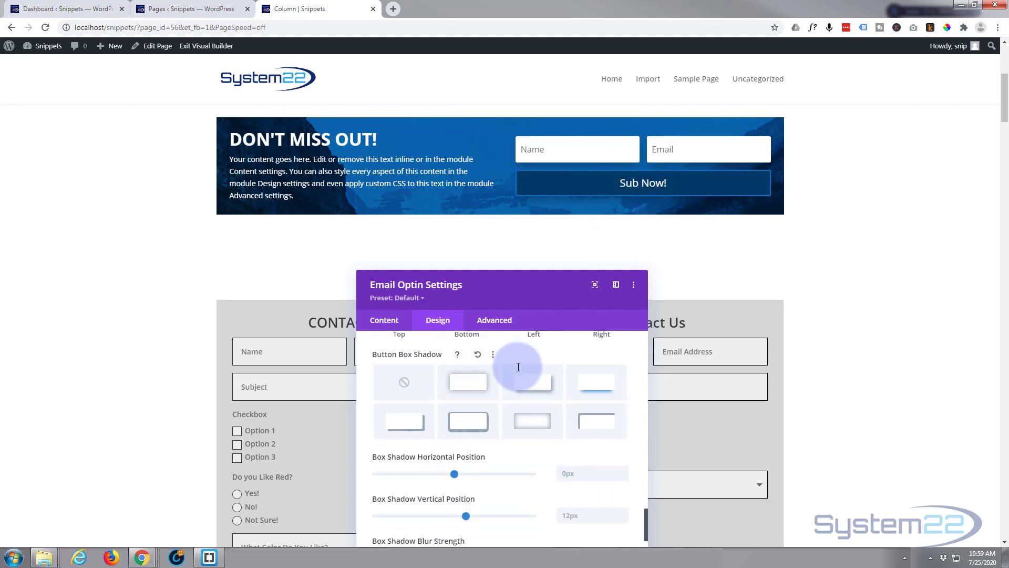
pyautogui.scroll(-5, 521, 371)
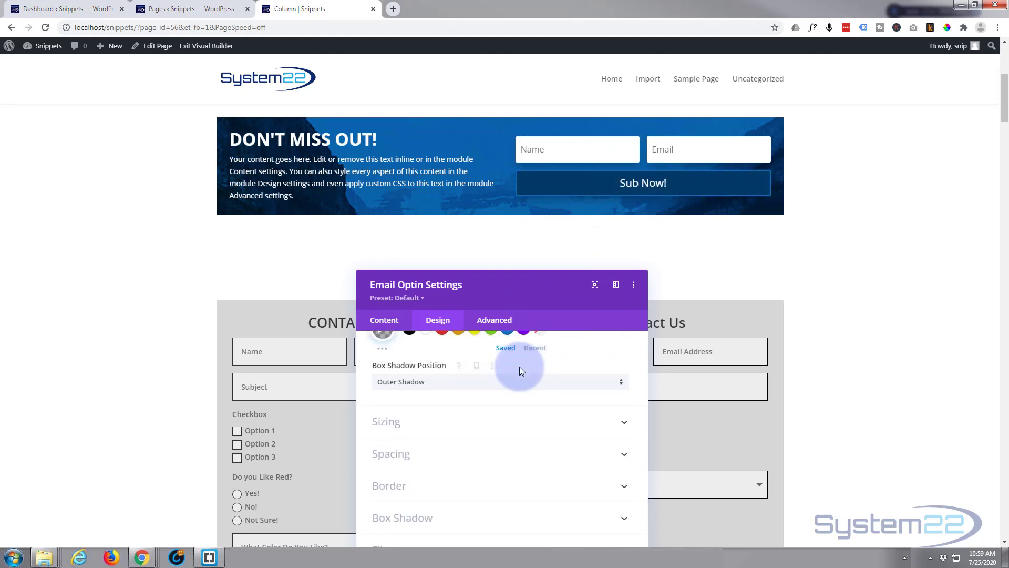
pyautogui.scroll(-1, 520, 372)
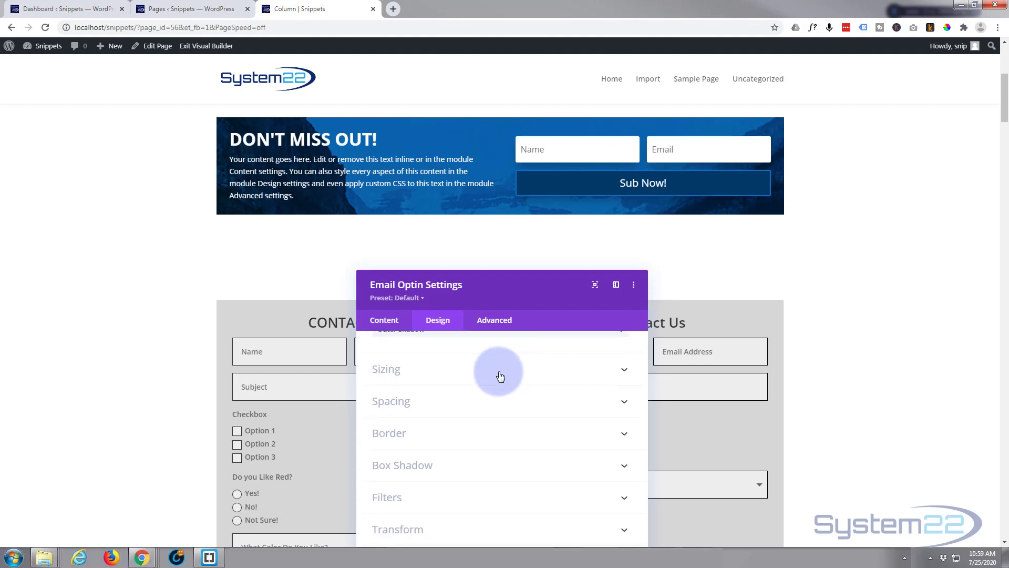
pyautogui.click(519, 372)
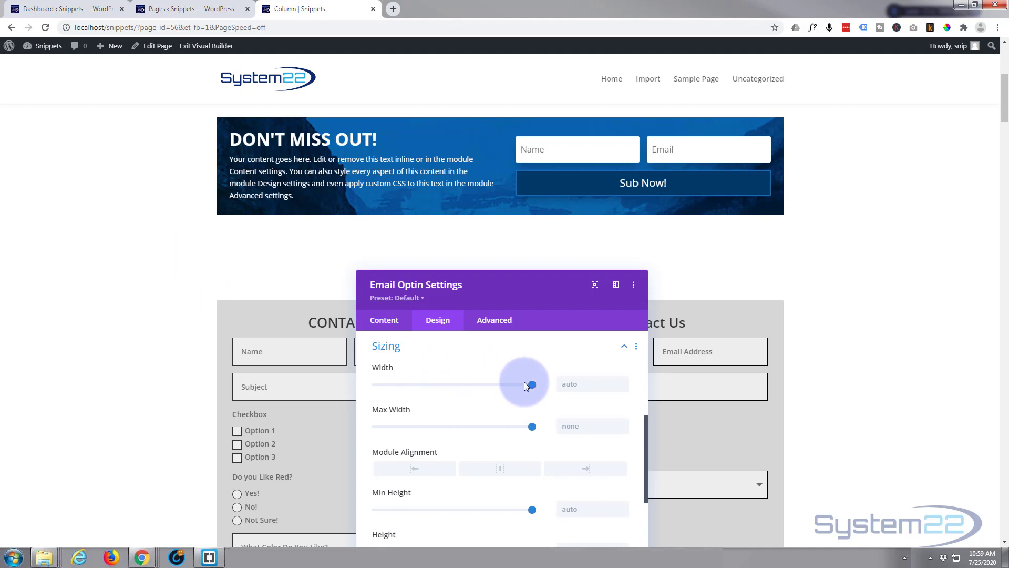
pyautogui.moveTo(531, 384); pyautogui.dragTo(487, 386)
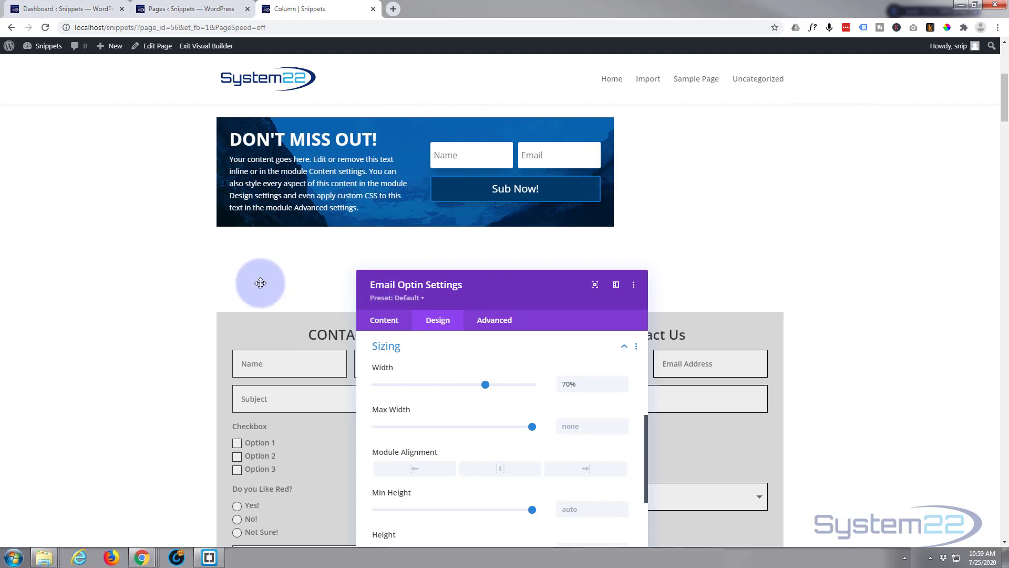
pyautogui.click(505, 475)
pyautogui.click(581, 469)
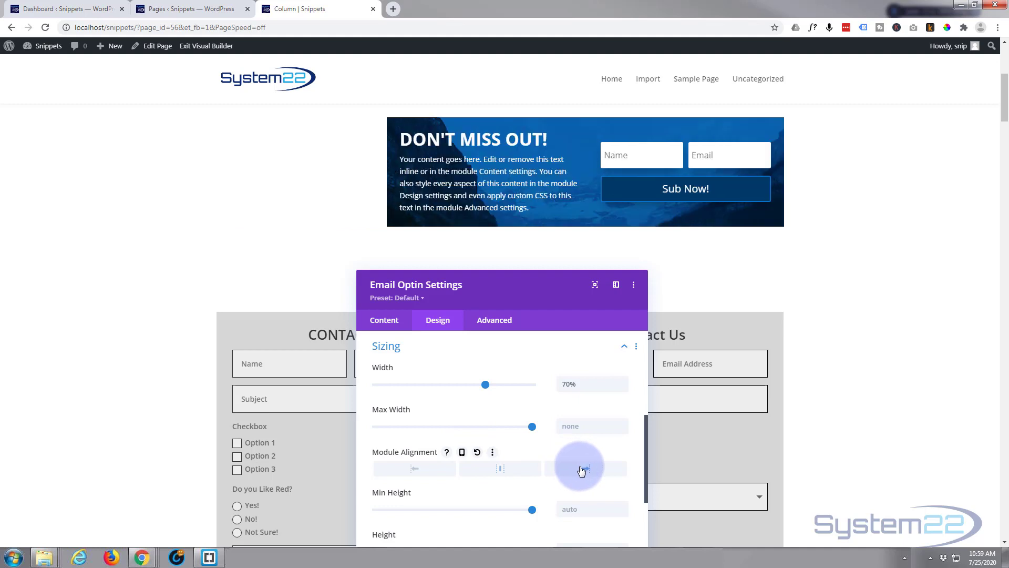
pyautogui.click(501, 474)
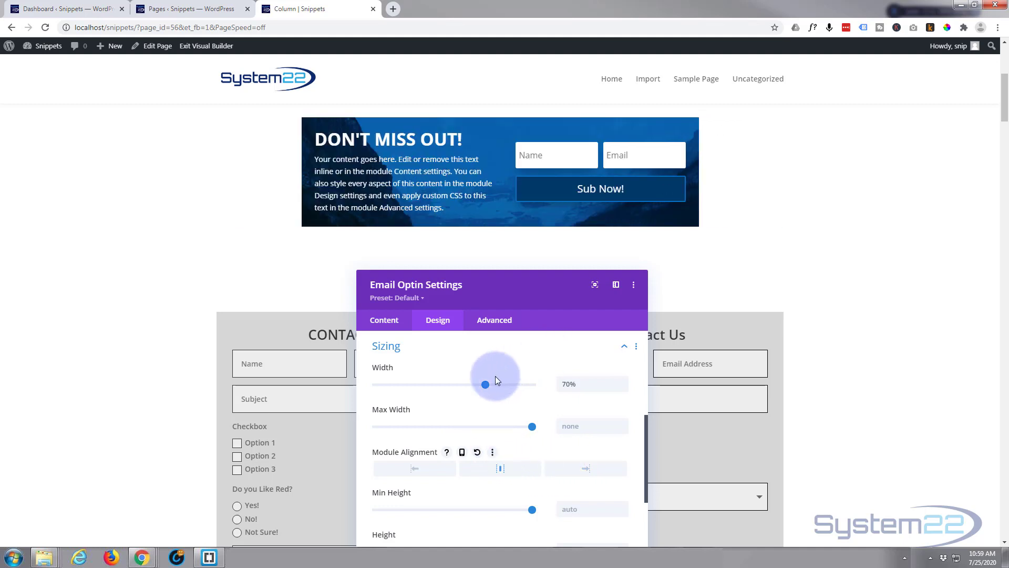
pyautogui.moveTo(485, 384); pyautogui.dragTo(548, 388)
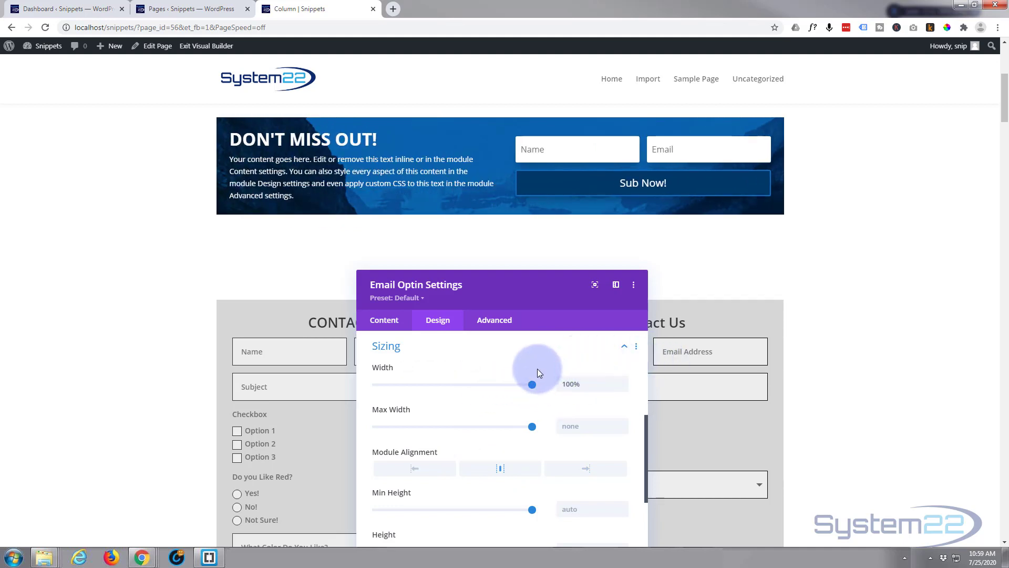
pyautogui.click(473, 347)
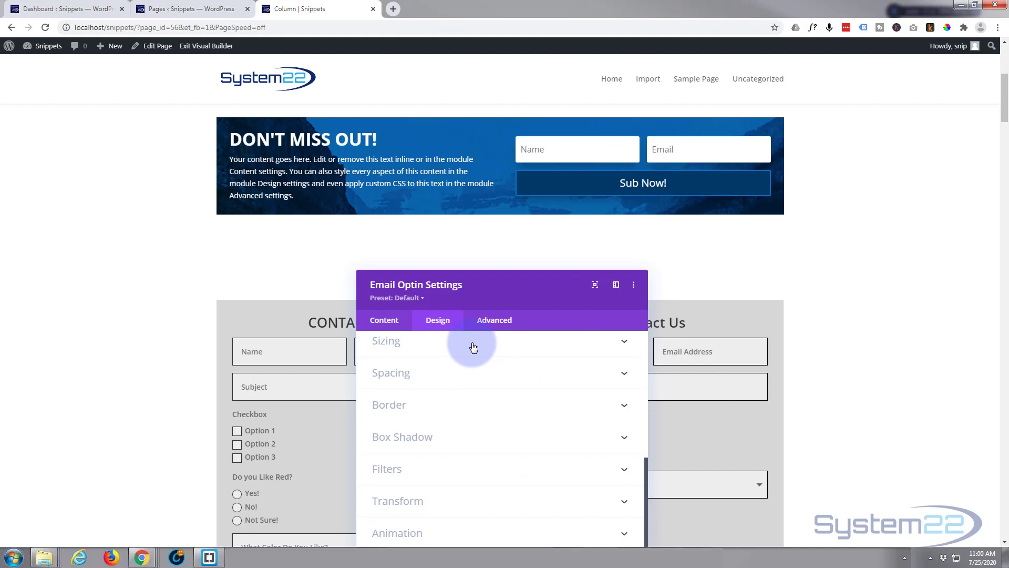
# - Try 50px of padding on all four sides of the optin module, and clear the padding values again
pyautogui.click(466, 379)
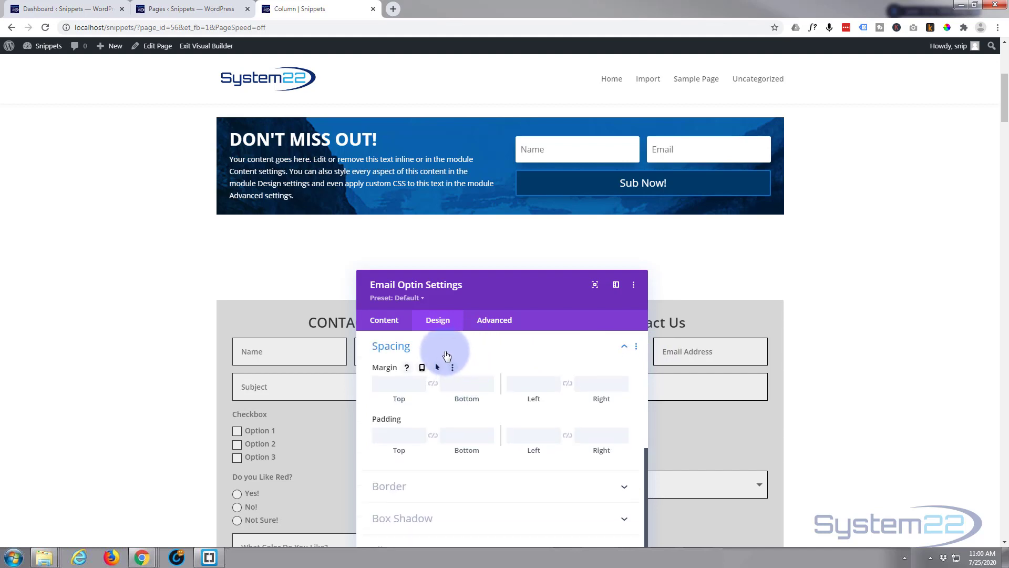
pyautogui.click(397, 383)
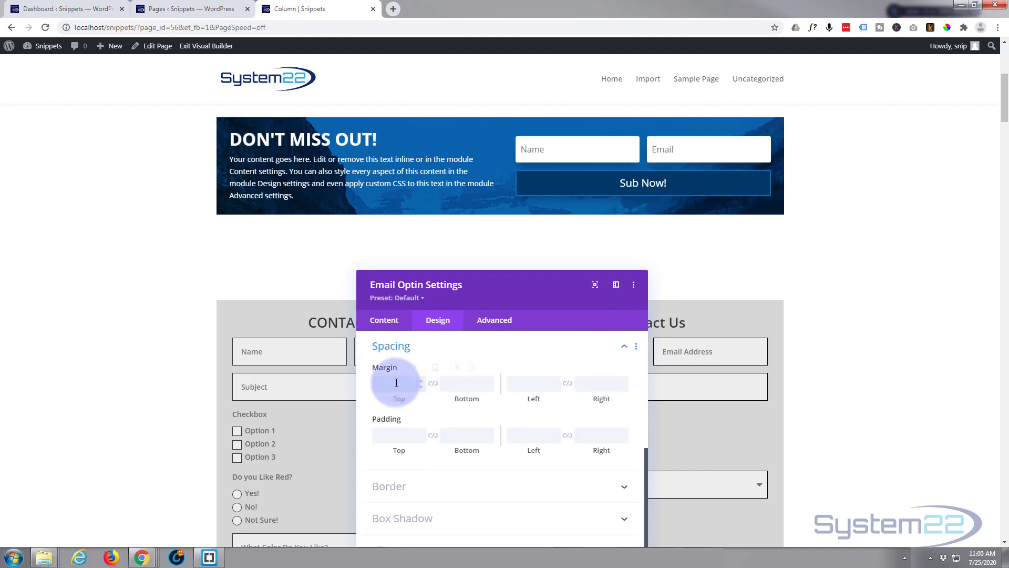
pyautogui.click(382, 435)
pyautogui.write('50')
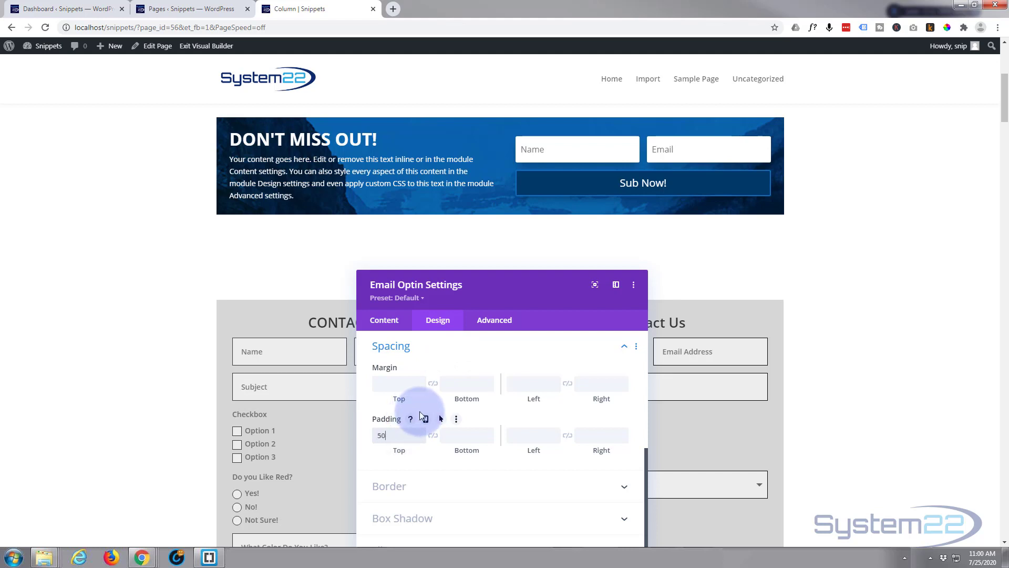
pyautogui.click(534, 436)
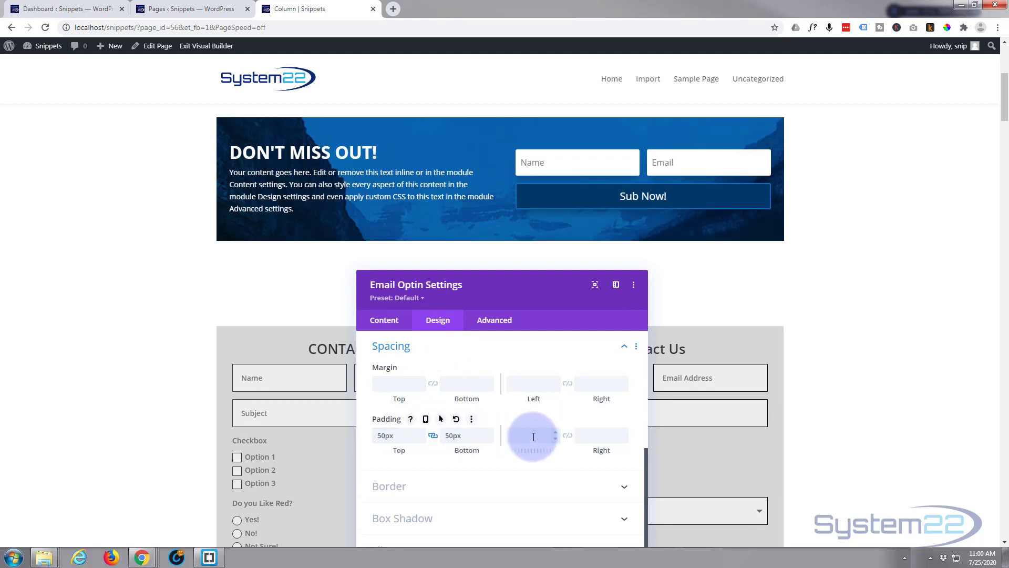
pyautogui.click(567, 436)
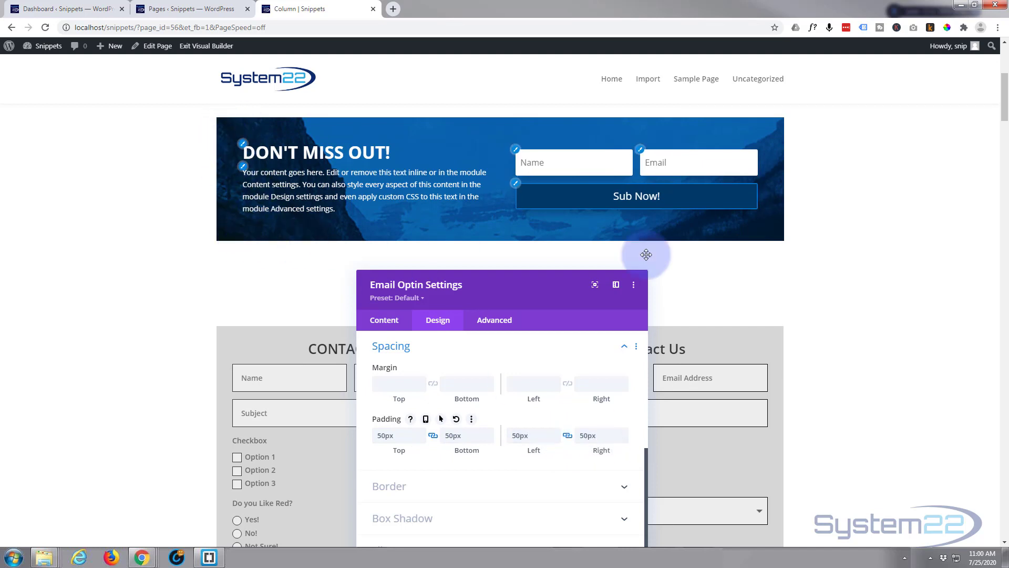
pyautogui.click(391, 435)
pyautogui.press('BackSpace')
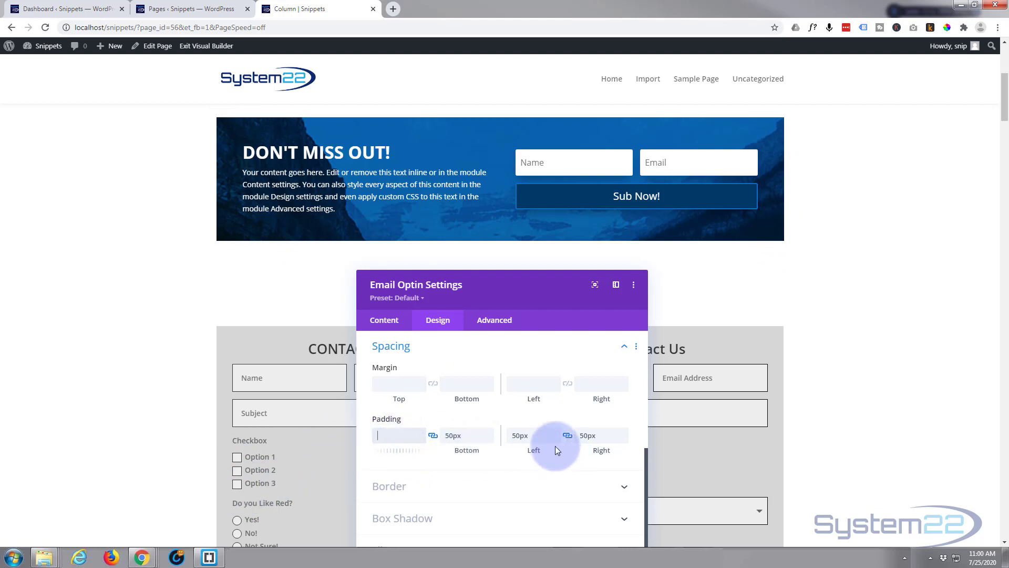
pyautogui.click(538, 435)
pyautogui.press('BackSpace')
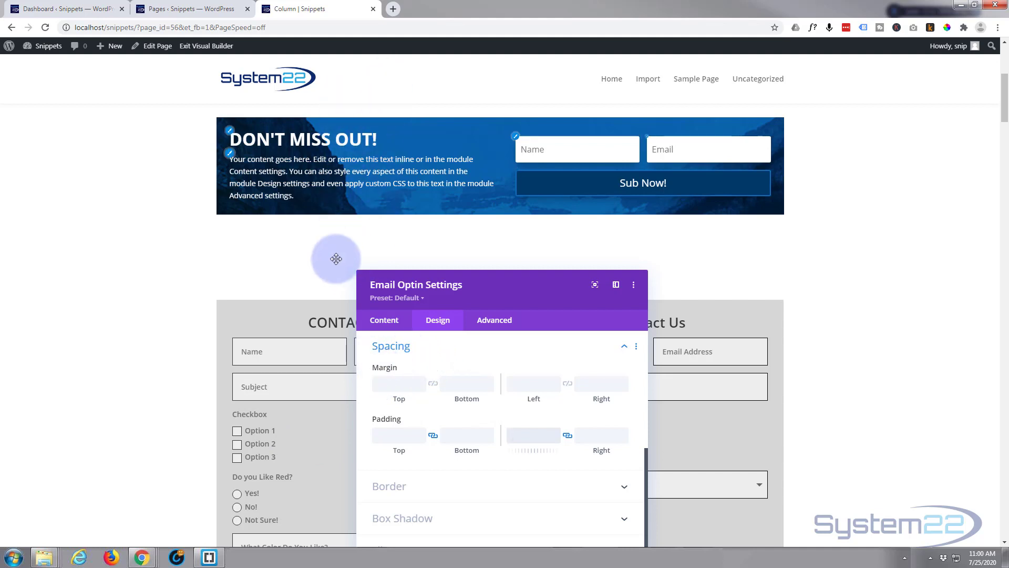
# - Apply the soft bottom-edge Box Shadow preset, the fourth one in the first row, to the whole optin module
pyautogui.scroll(-1, 446, 429)
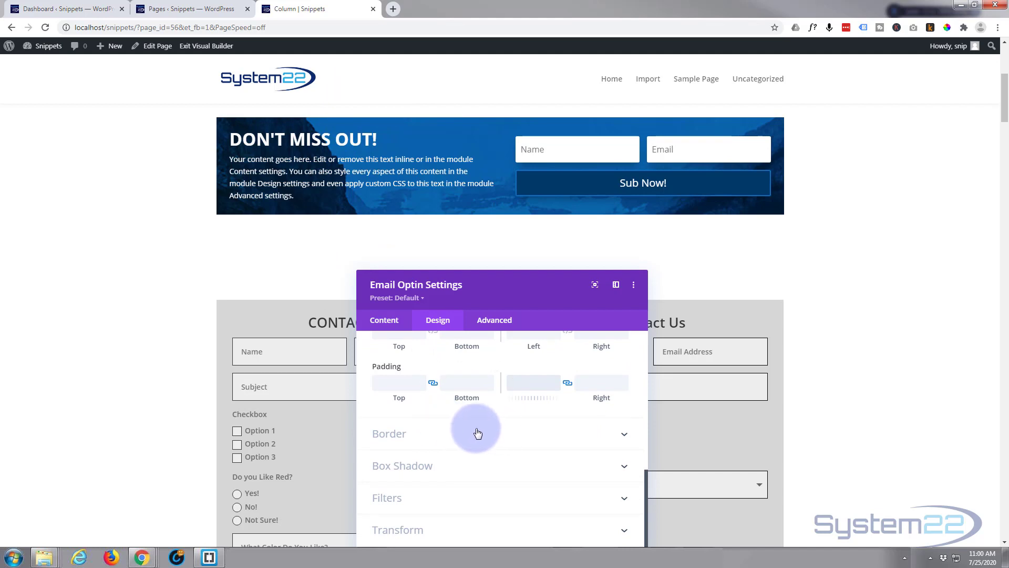
pyautogui.scroll(-1, 476, 433)
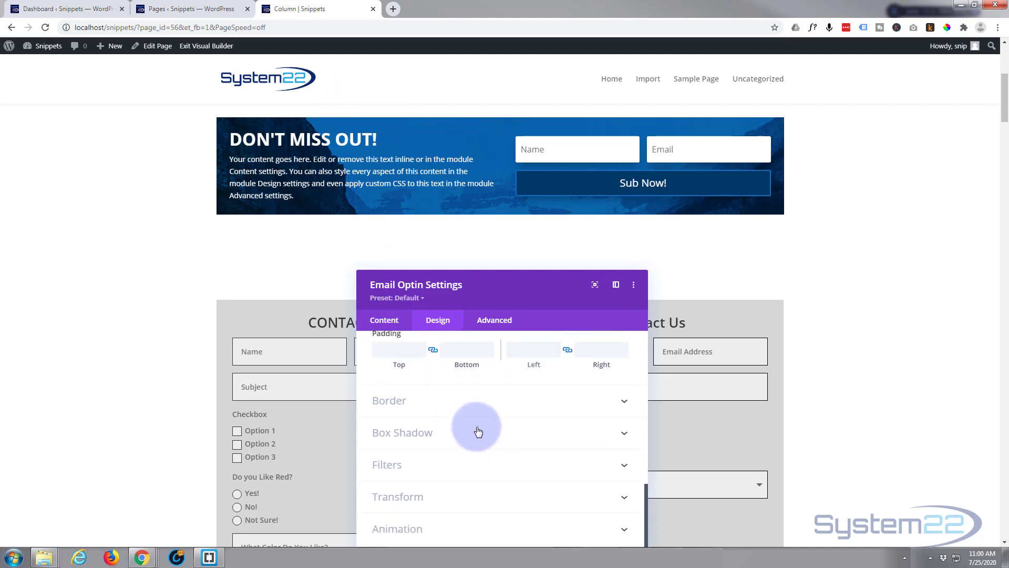
pyautogui.click(476, 430)
pyautogui.click(601, 404)
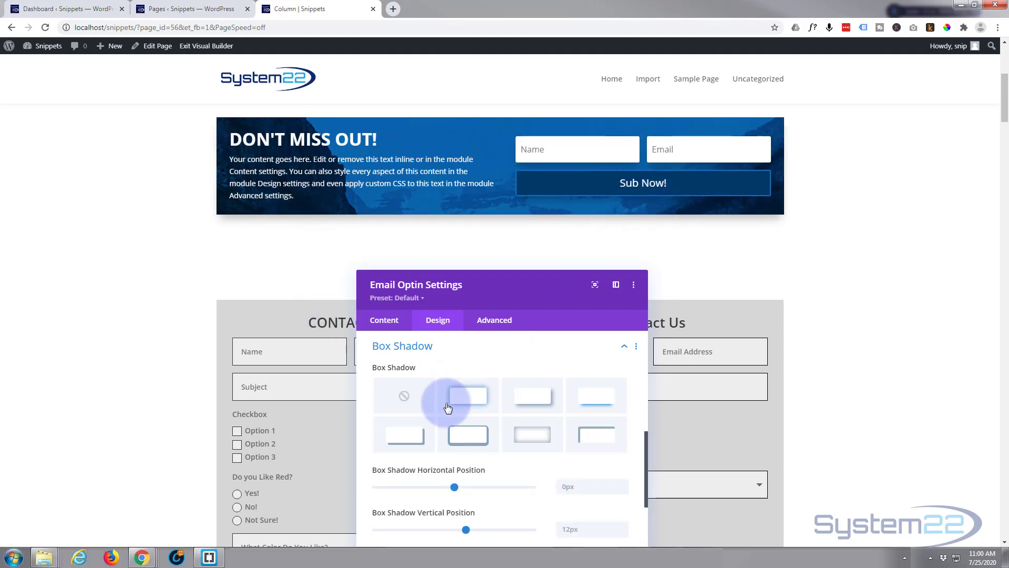
# - Look over the remaining design options and the Advanced settings sections, and save the Email Optin module settings
pyautogui.scroll(-5, 453, 420)
pyautogui.scroll(-3, 452, 420)
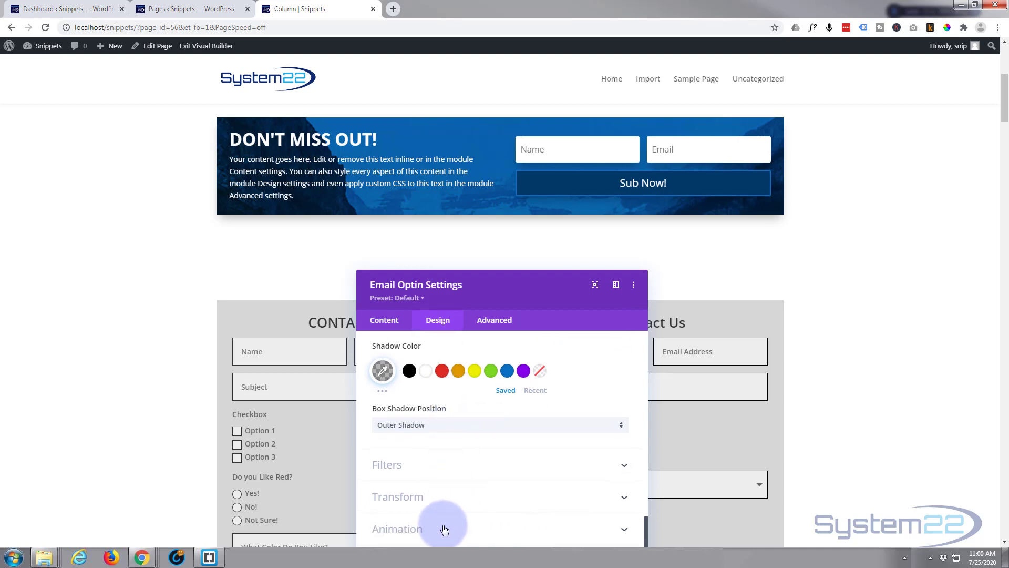
pyautogui.moveTo(500, 298); pyautogui.dragTo(497, 269)
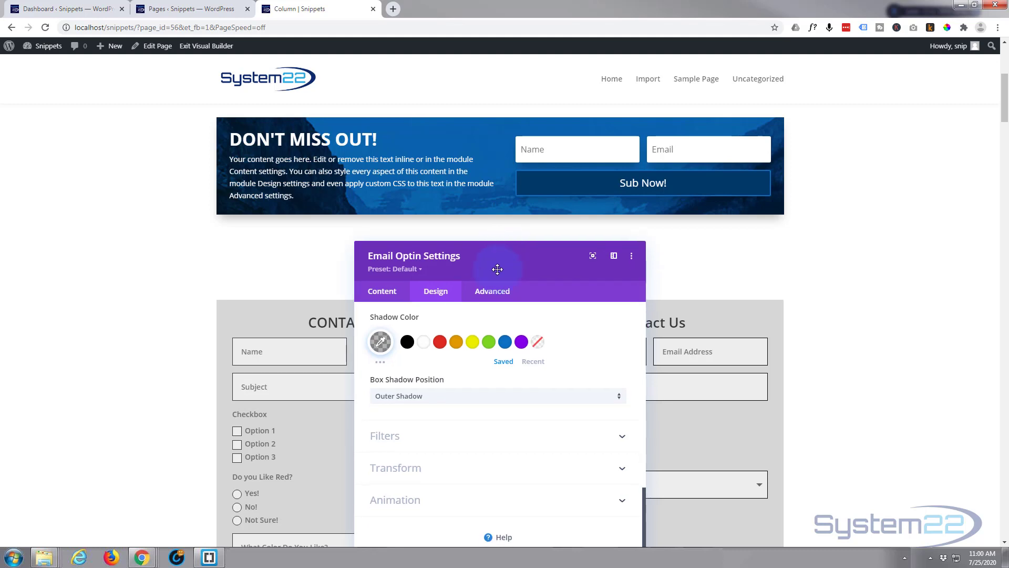
pyautogui.click(491, 293)
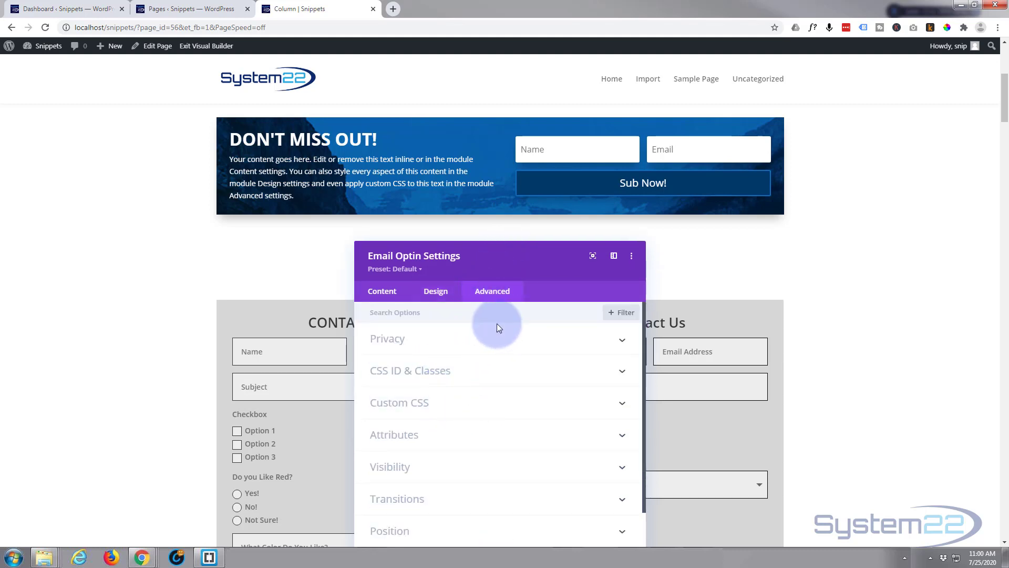
pyautogui.moveTo(525, 261); pyautogui.dragTo(519, 154)
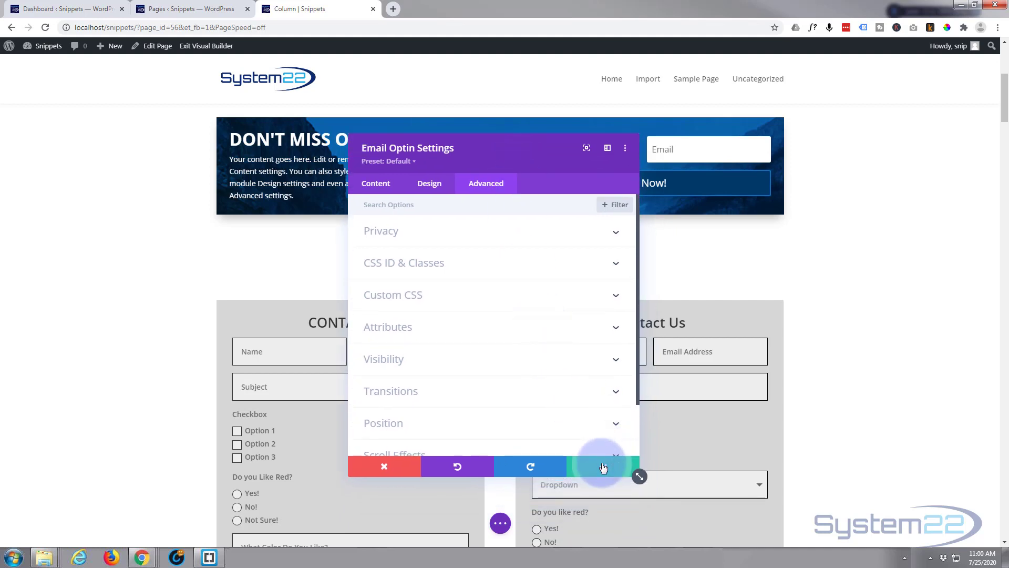
pyautogui.click(602, 467)
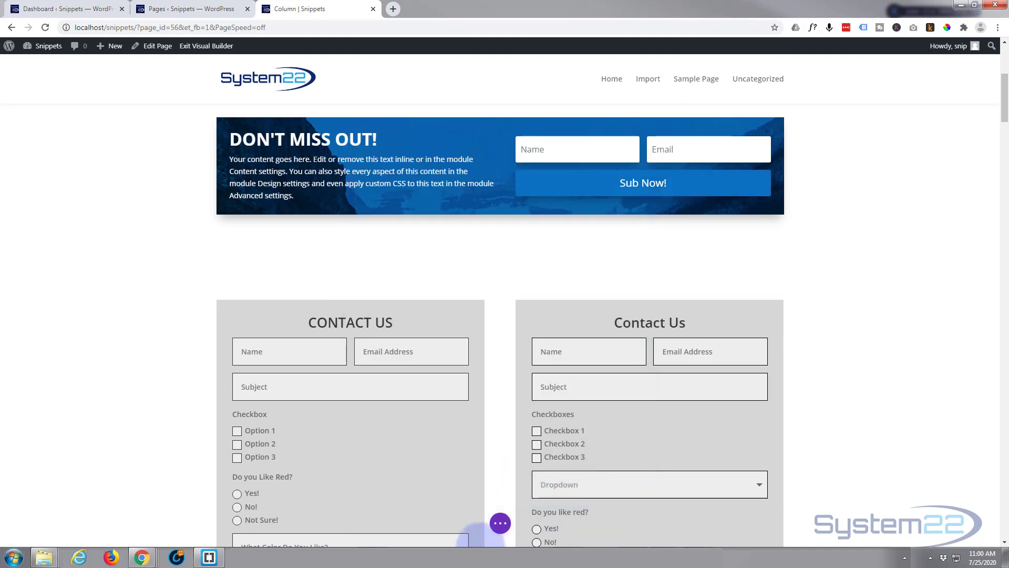
# - Save the page as a draft and exit the Visual Builder to view the page's front end
pyautogui.click(499, 523)
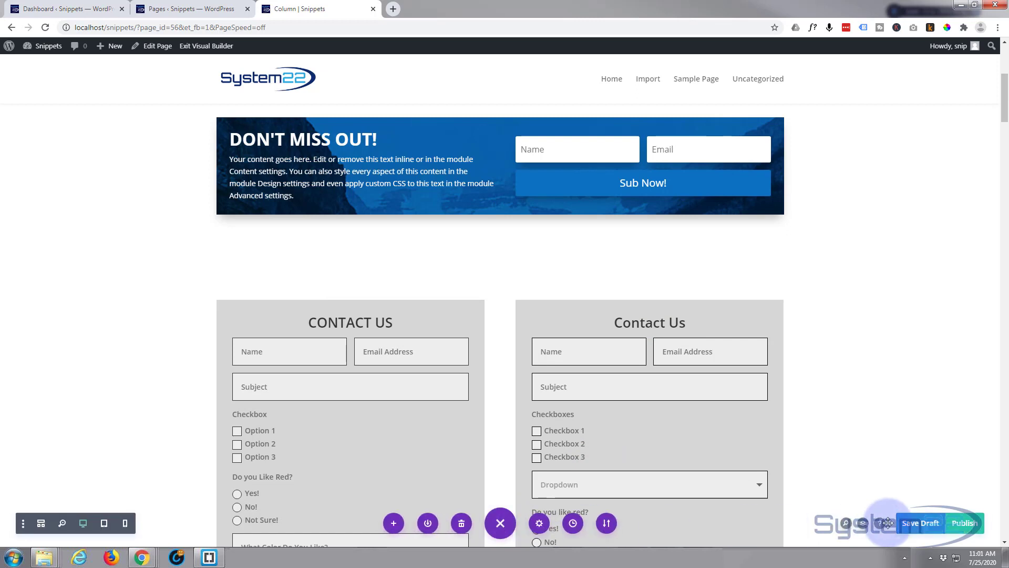
pyautogui.click(926, 526)
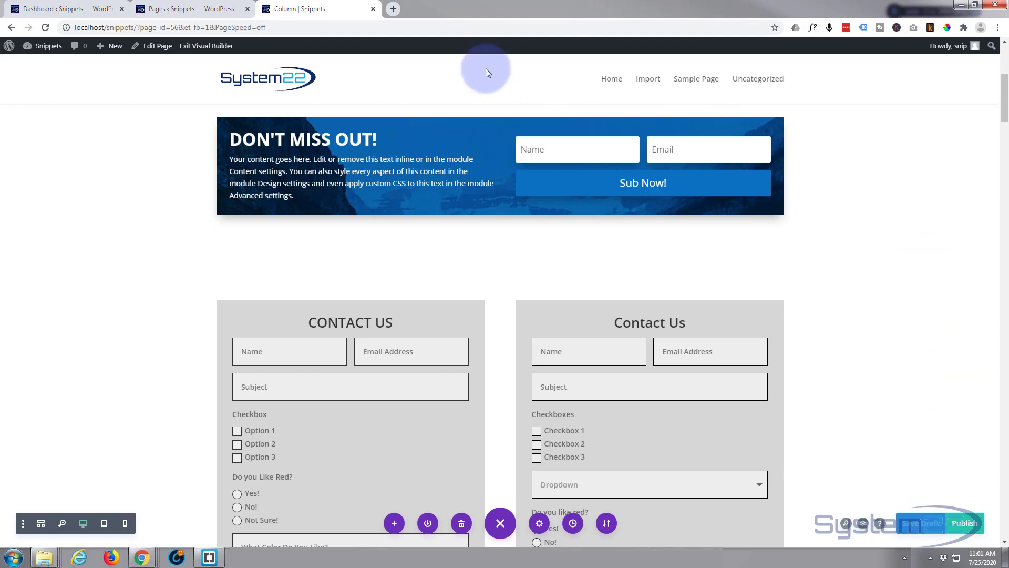
pyautogui.click(205, 48)
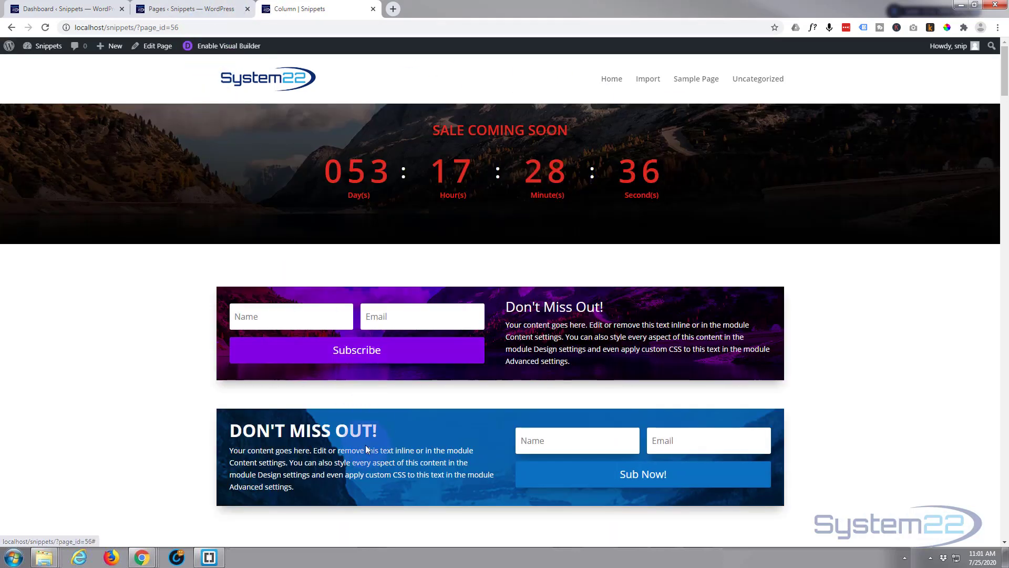
# - Check the blue optin form on the front end by moving focus from its Name field through Email to the Sub Now! button
pyautogui.scroll(-1, 362, 444)
pyautogui.scroll(-1, 361, 445)
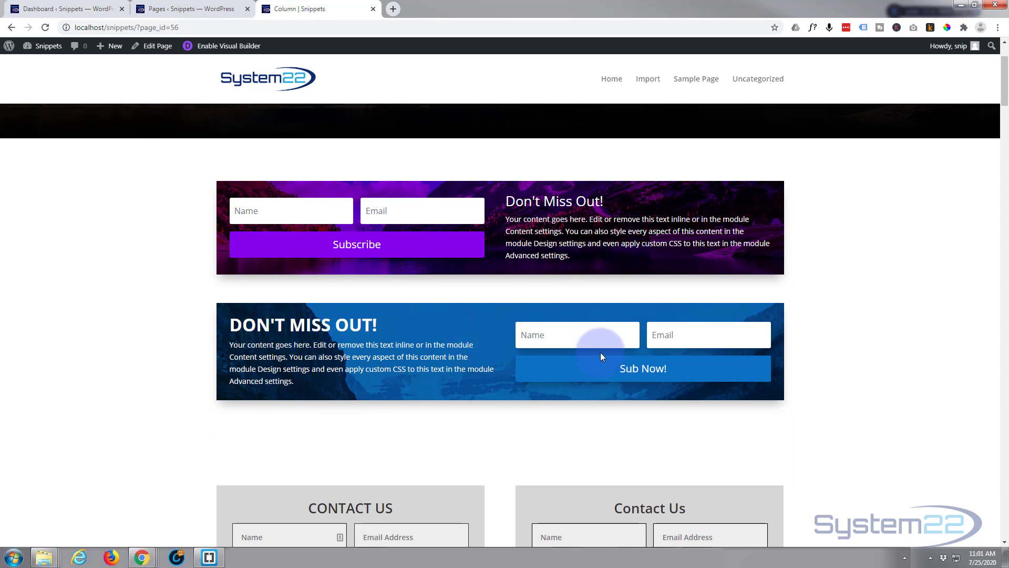
pyautogui.click(578, 331)
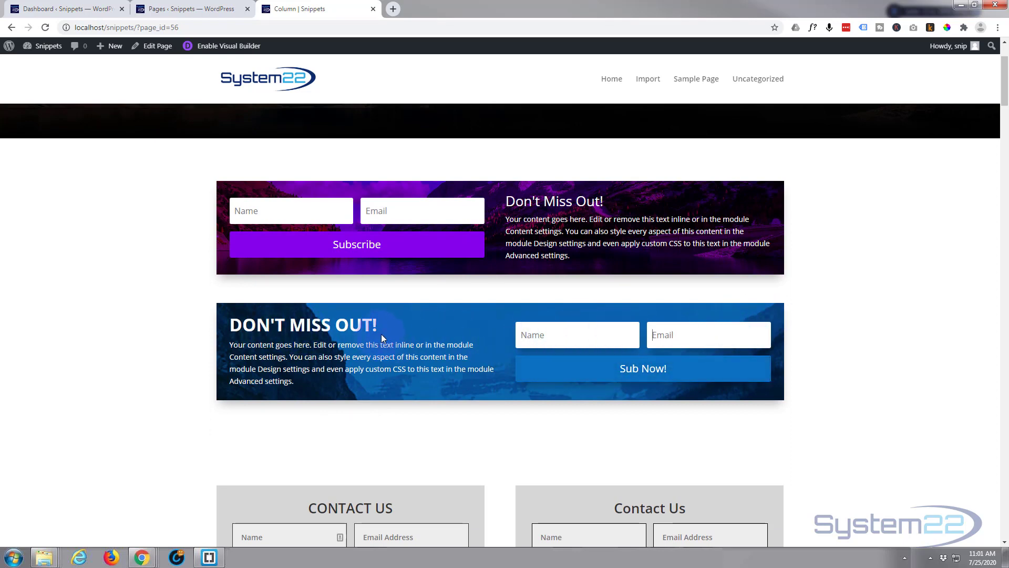
pyautogui.press('Tab')
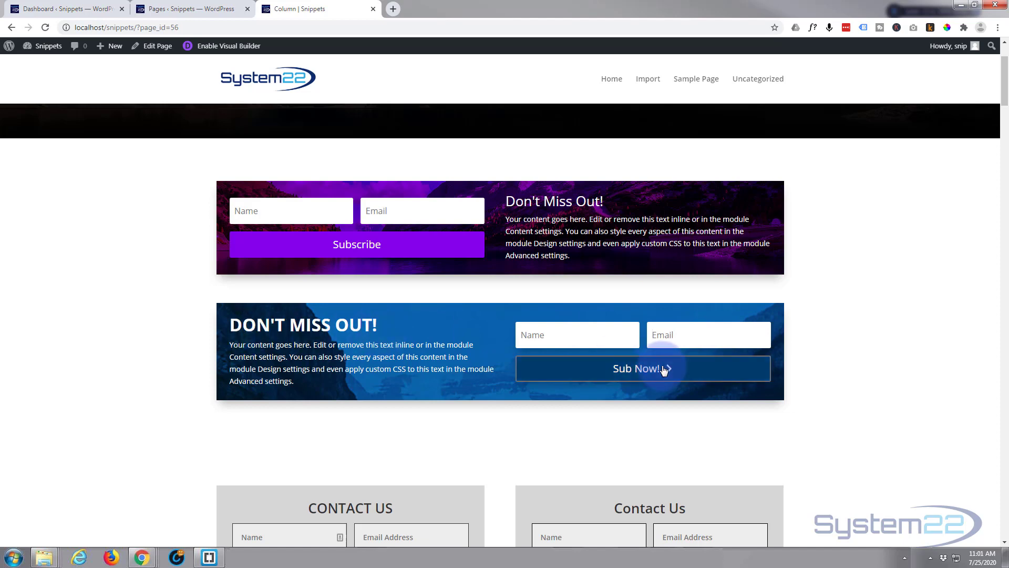